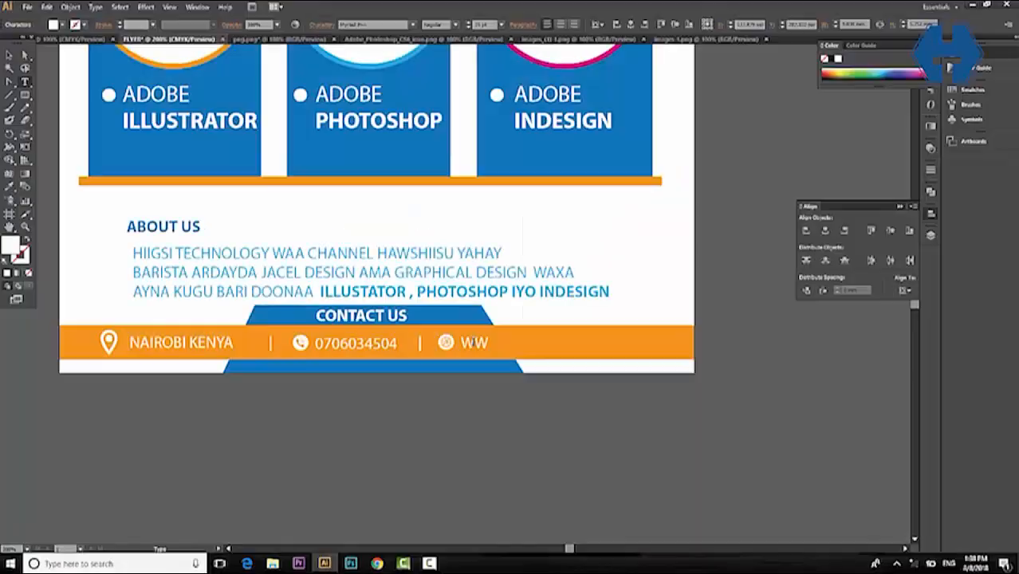
type("W.HIIGSITECH.SO")
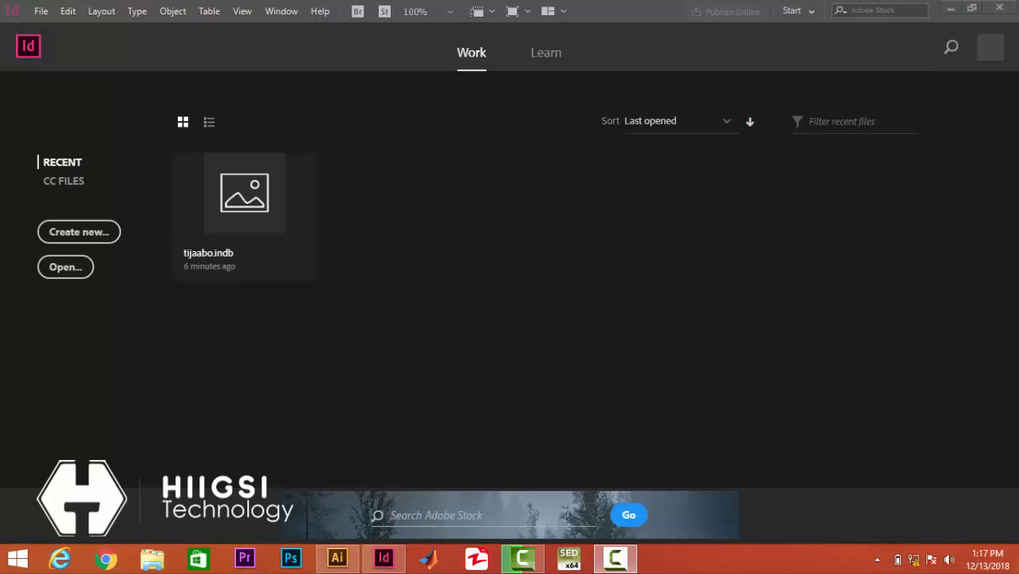
Begin a new document in InDesign and name it LEAFLET.
left_click(44, 16)
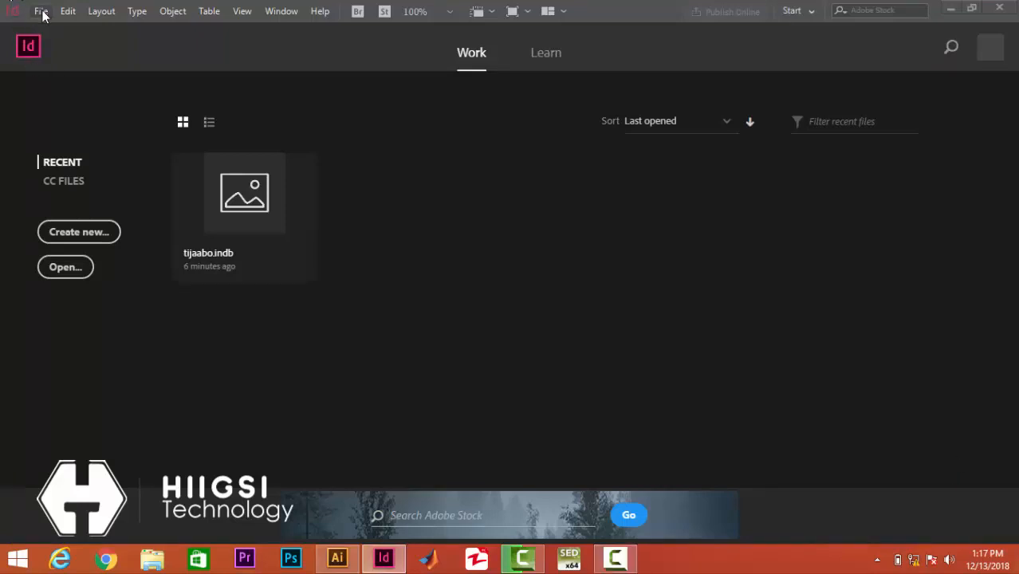
left_click(43, 13)
mouse_move(208, 31)
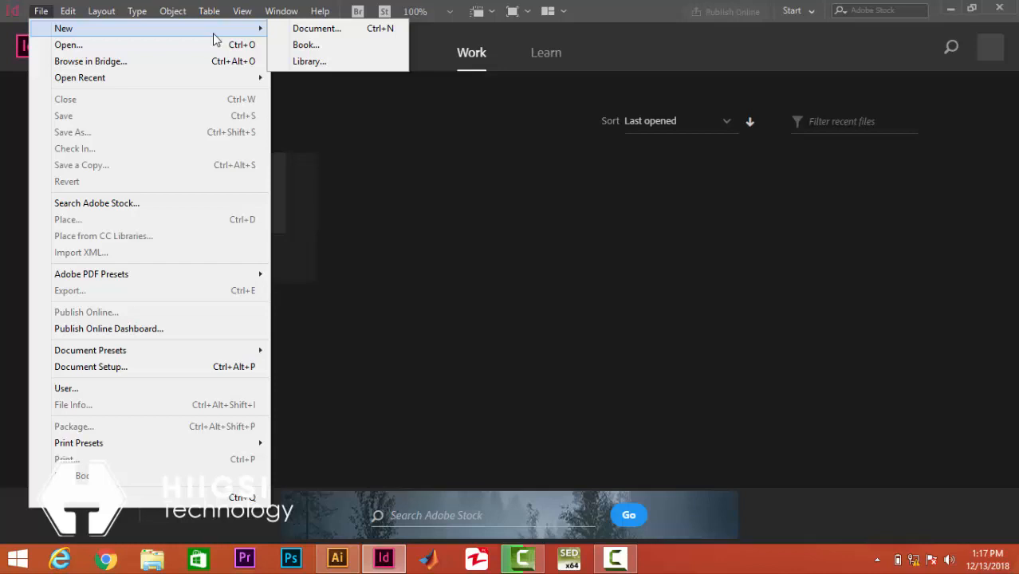
left_click(310, 34)
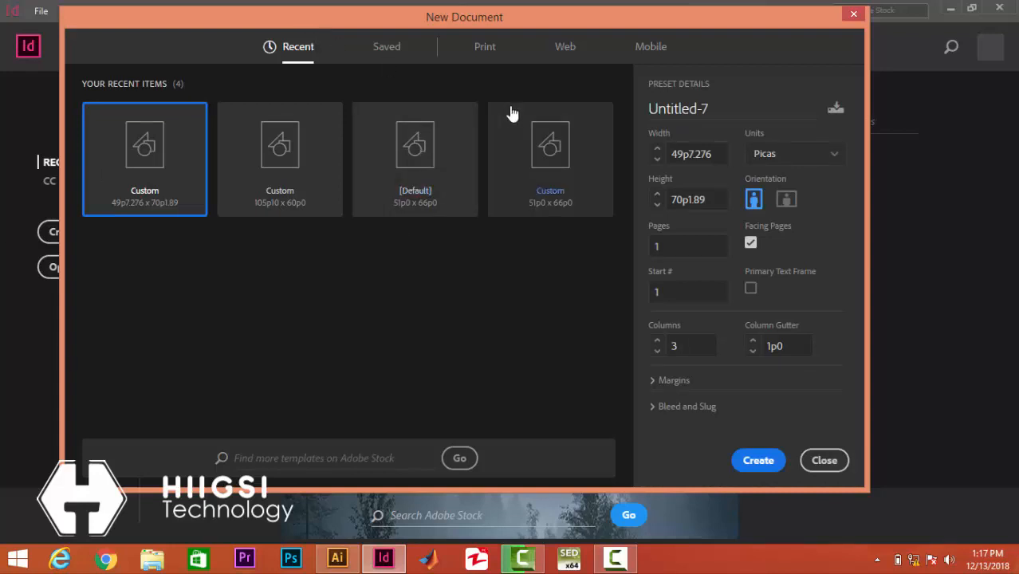
left_click_drag(709, 110, 626, 105)
triple_click(715, 110)
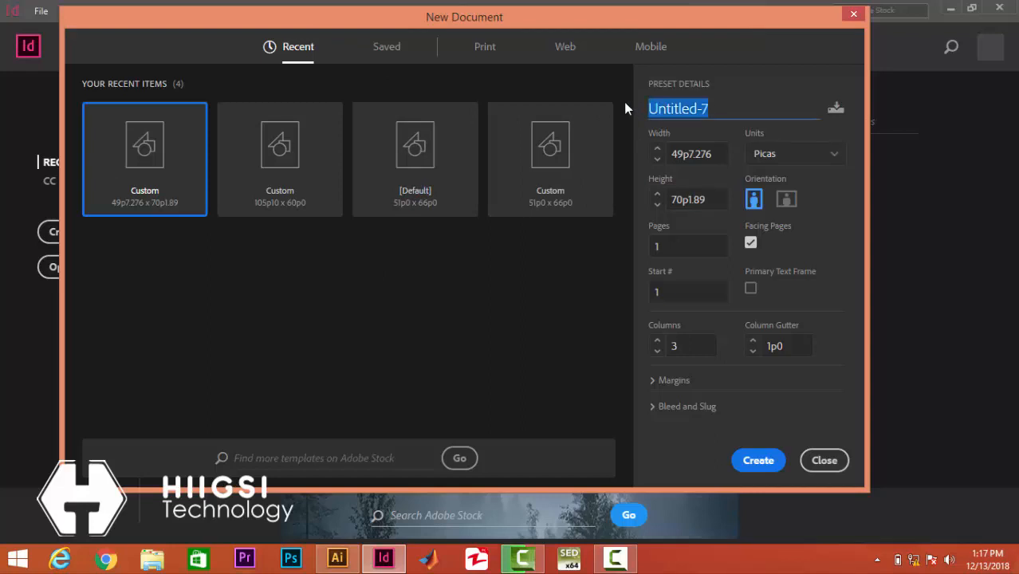
type("L")
key("BackSpace")
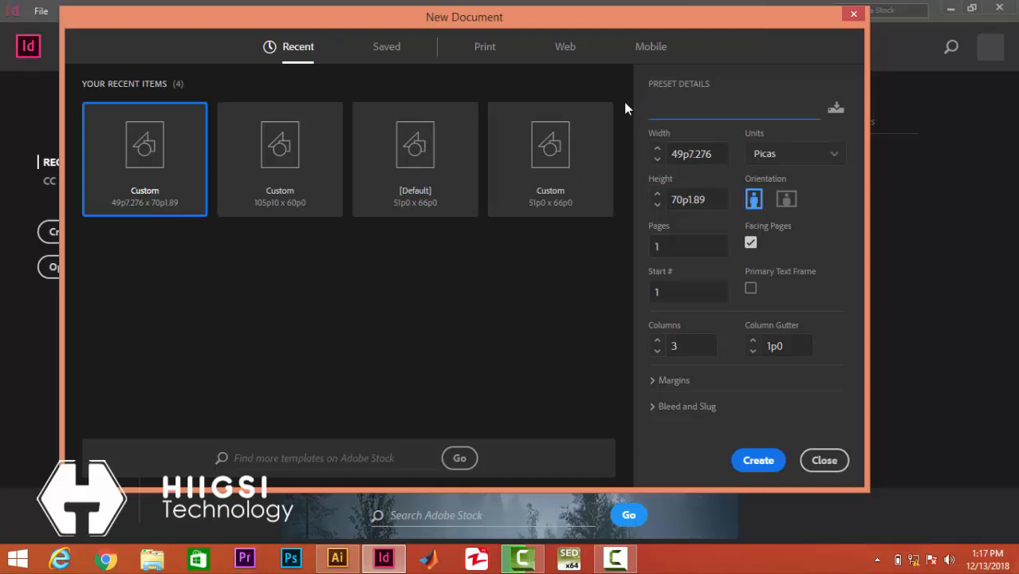
type("LEAFLET")
Set the document units to millimeters and switch to landscape orientation for a 297 × 210 mm page.
left_click(762, 153)
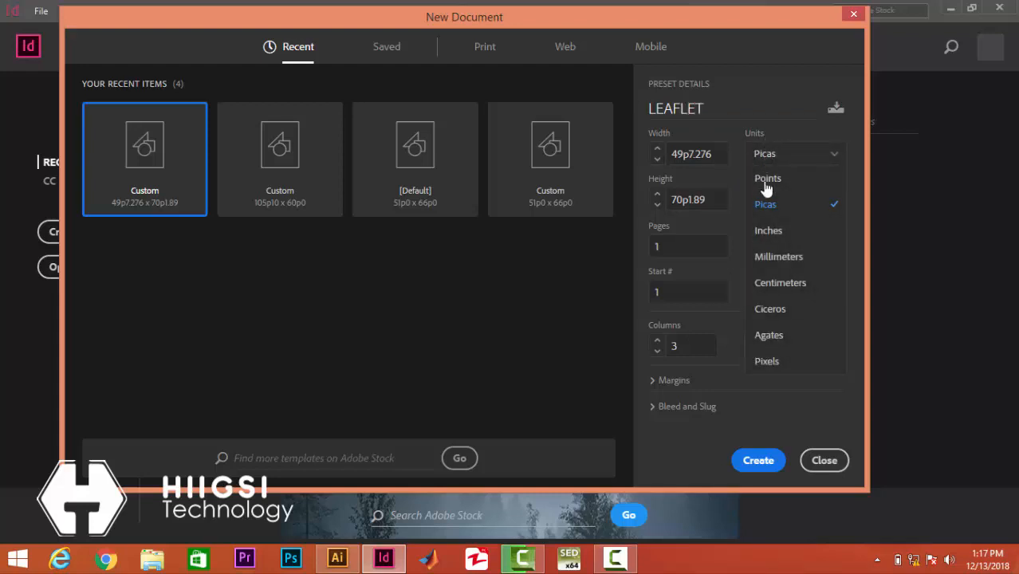
left_click(770, 256)
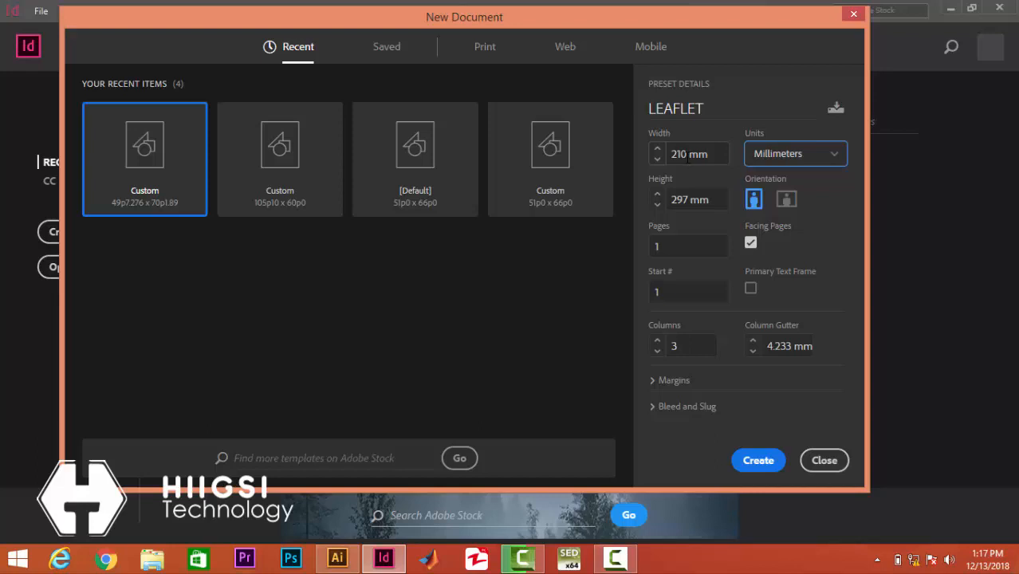
left_click(648, 161)
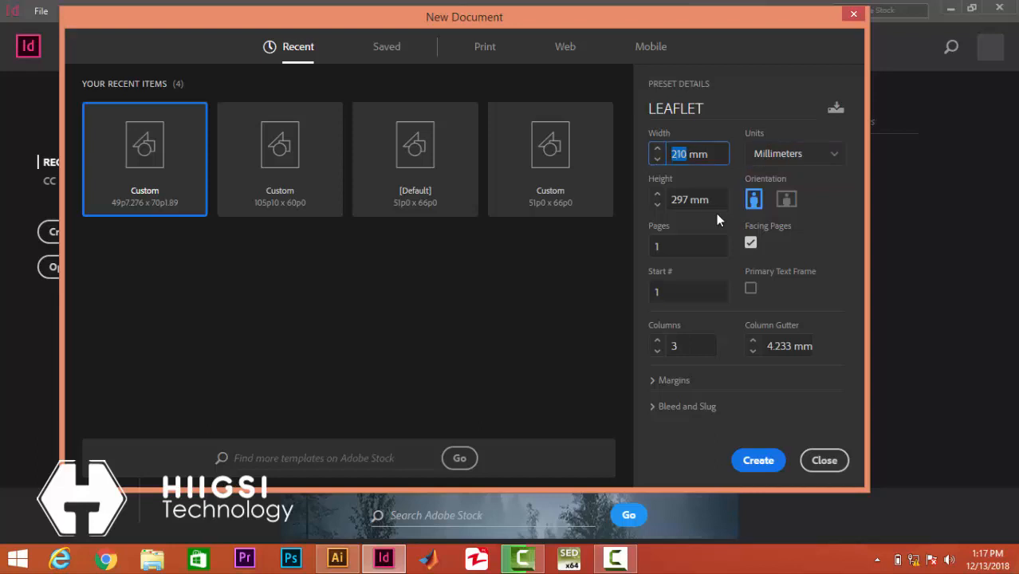
left_click(668, 201)
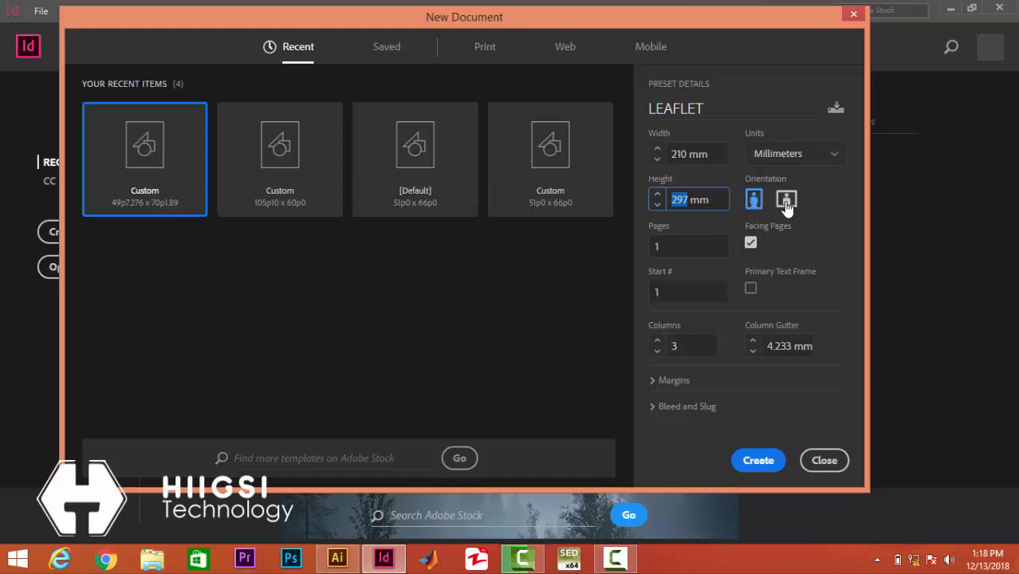
left_click(786, 202)
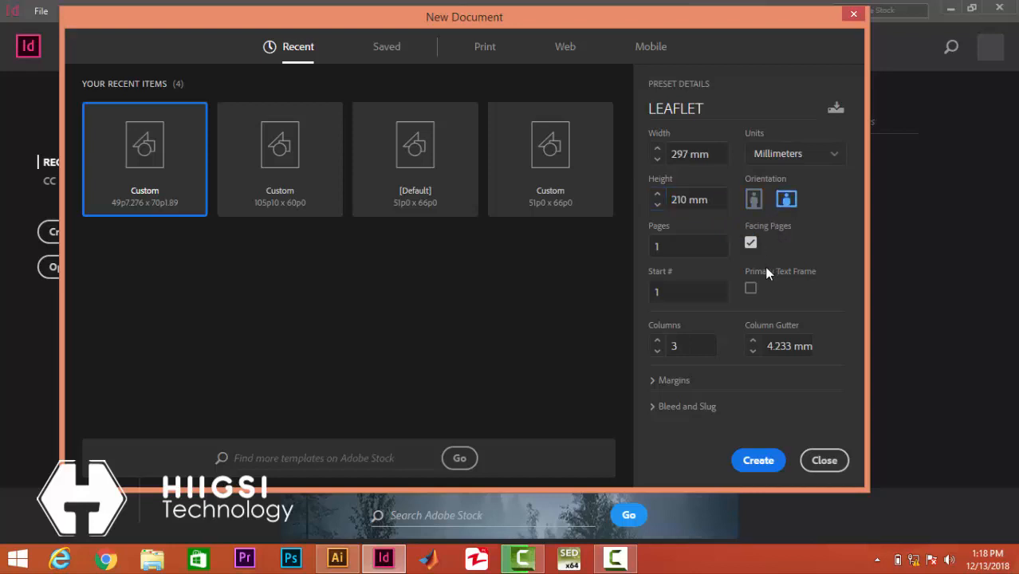
Set 2 pages and 3 columns for the leaflet and create the document.
left_click(679, 245)
type("2")
key("Tab")
left_click(674, 346)
type("3")
left_click(756, 462)
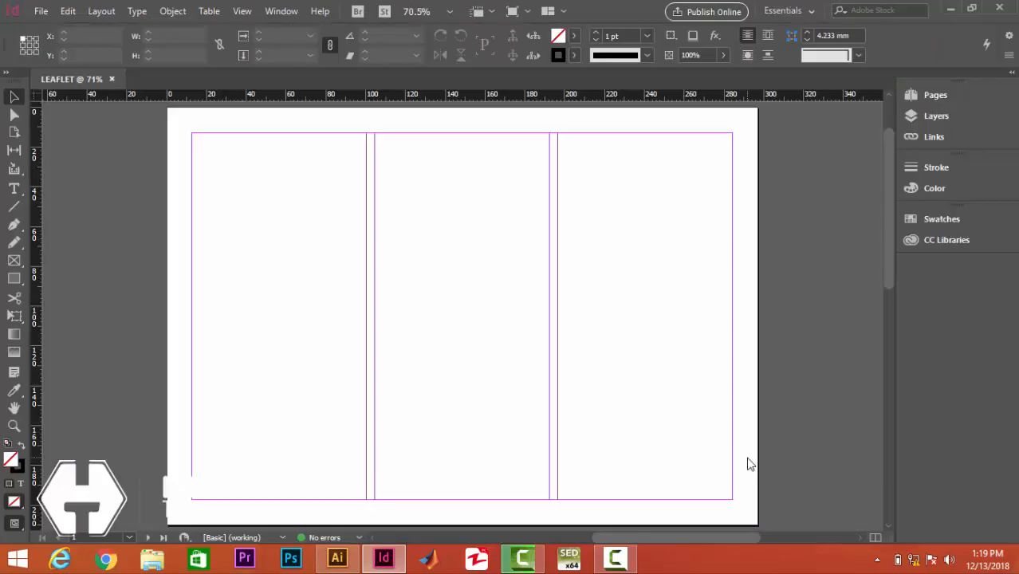
Examine the column and margin layout on both pages of the leaflet.
key("ctrl+equal")
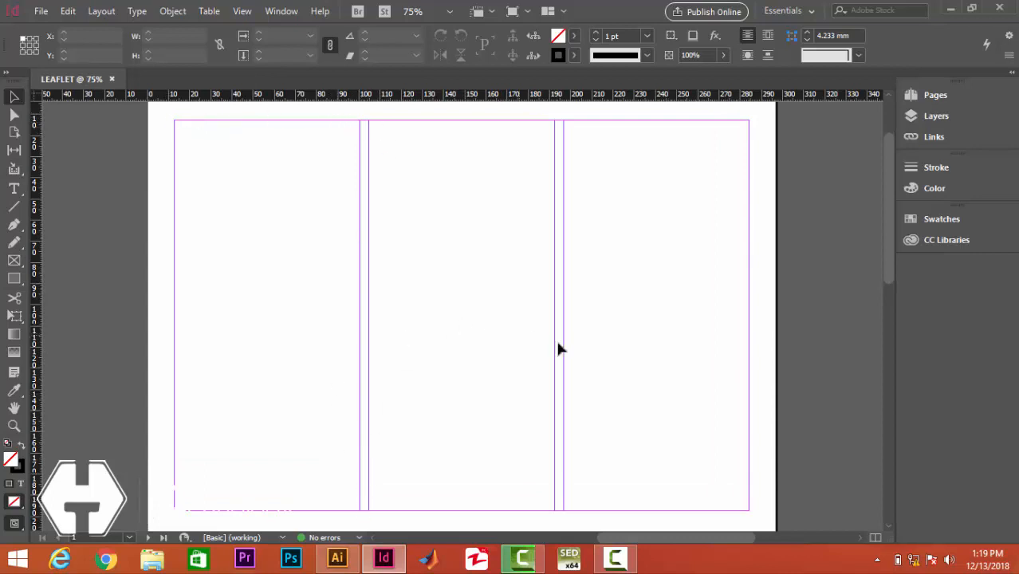
scroll(889, 241, "down", 1)
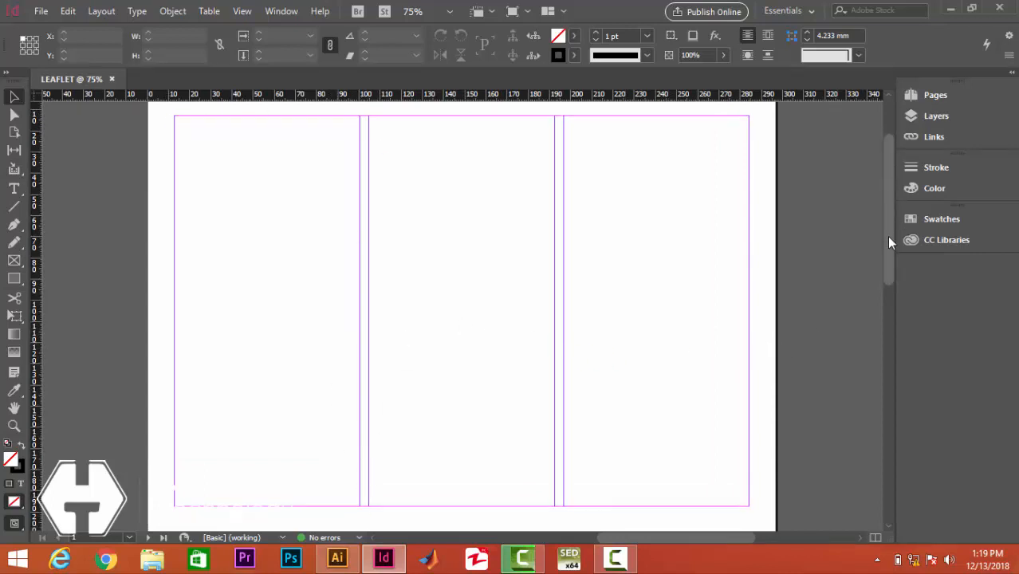
left_click_drag(887, 237, 892, 306)
key("ctrl+minus")
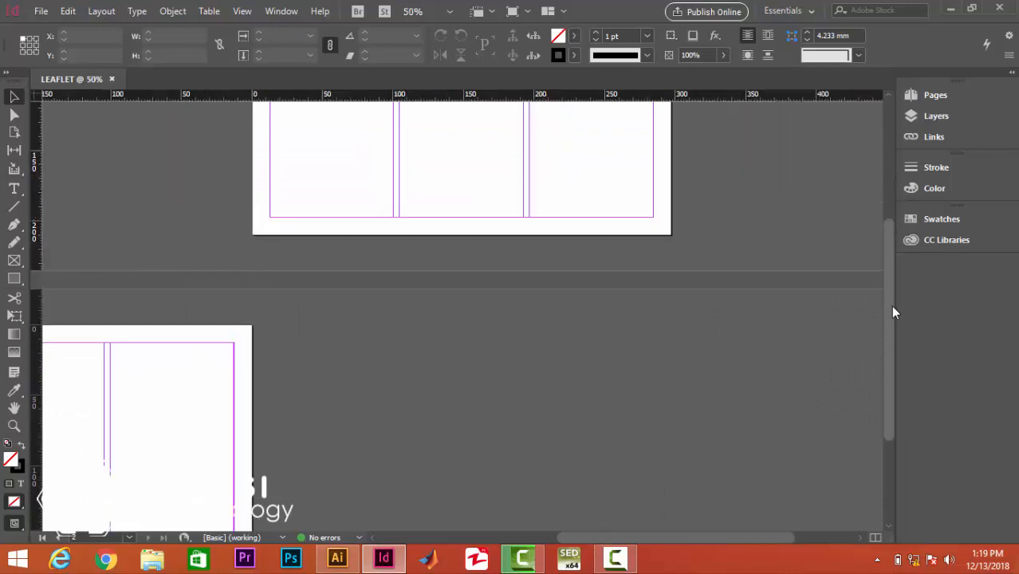
key("ctrl+minus")
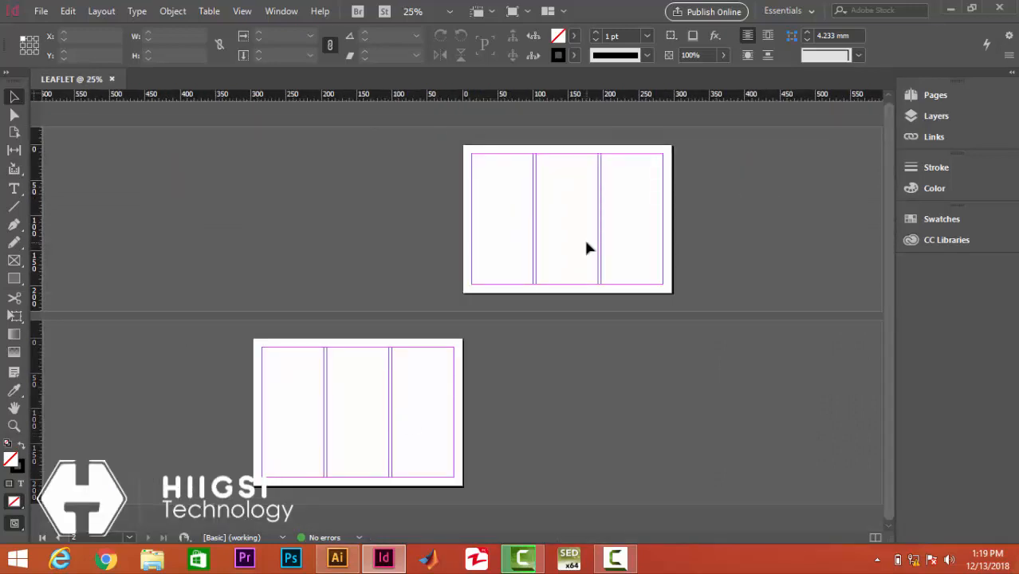
key("ctrl+0")
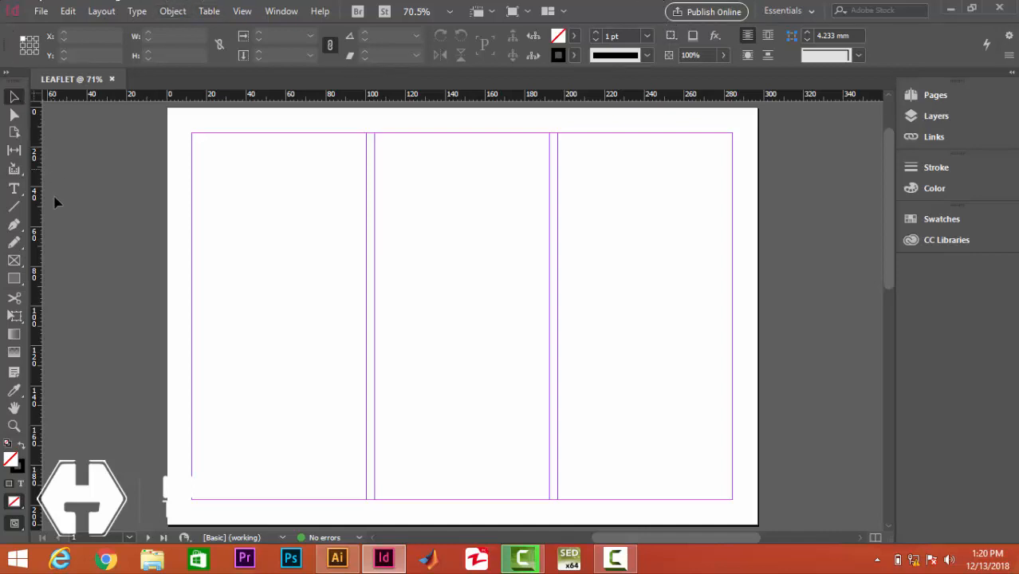
Draw a rectangle frame about 192.5 × 210 mm from the second column to the right edge of page 1.
left_click(14, 263)
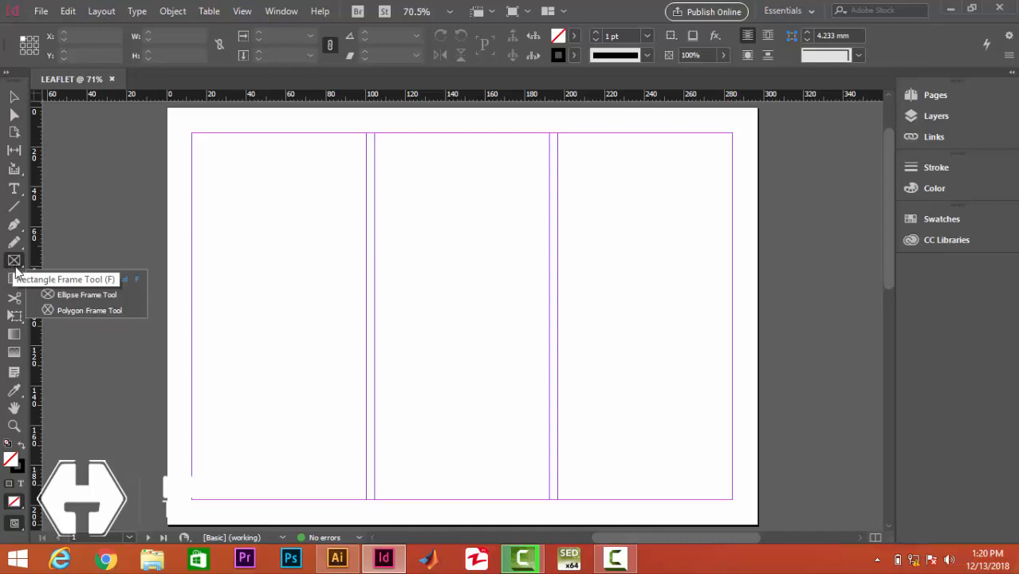
left_click(15, 265)
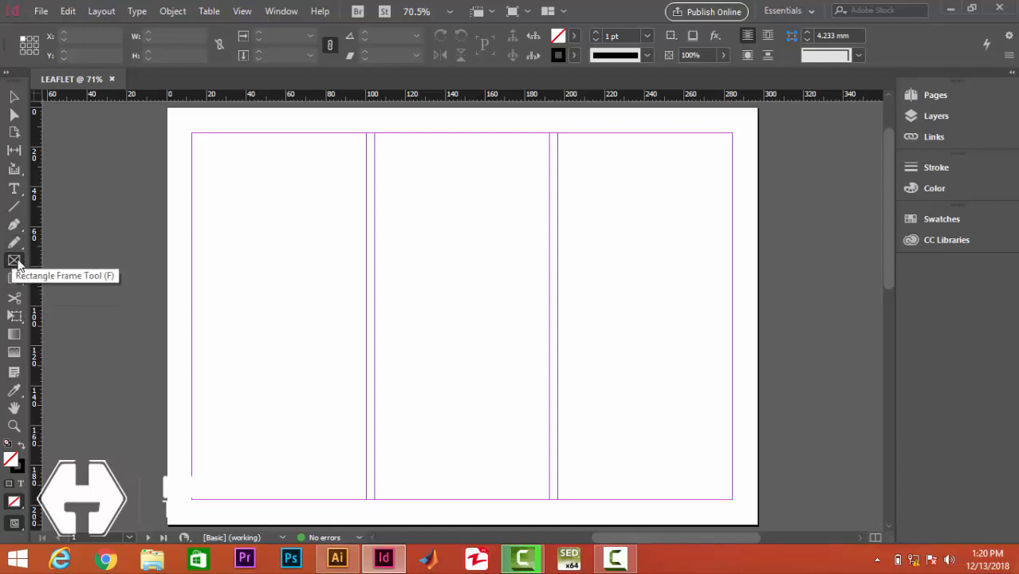
left_click(17, 264)
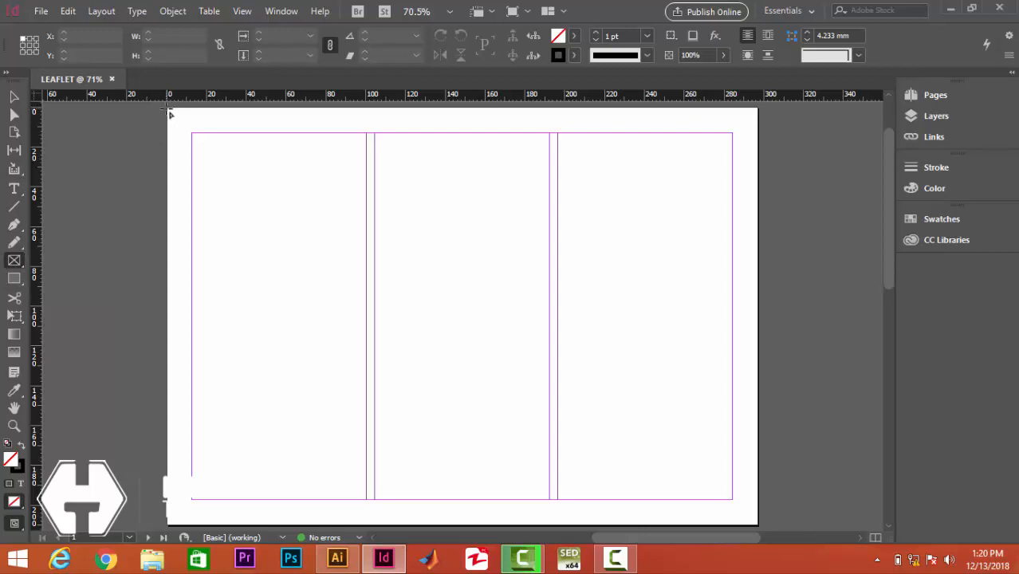
left_click_drag(167, 108, 368, 523)
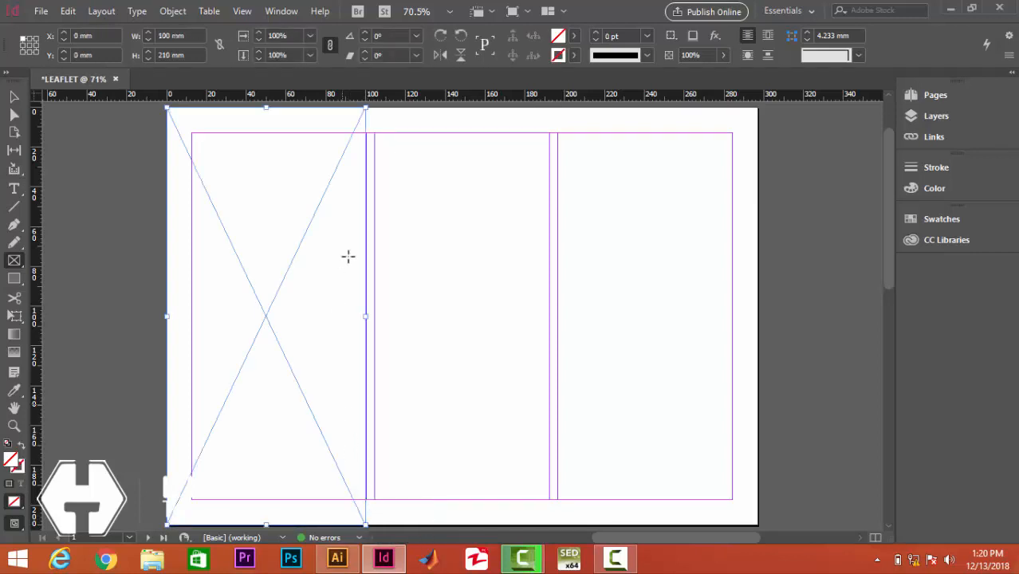
key("ctrl+z")
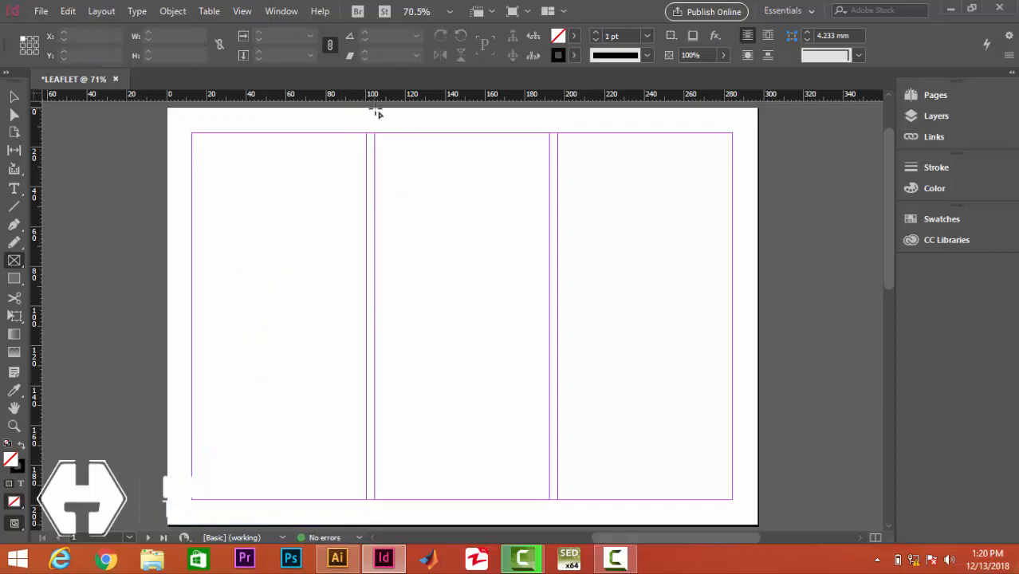
left_click_drag(374, 110, 757, 514)
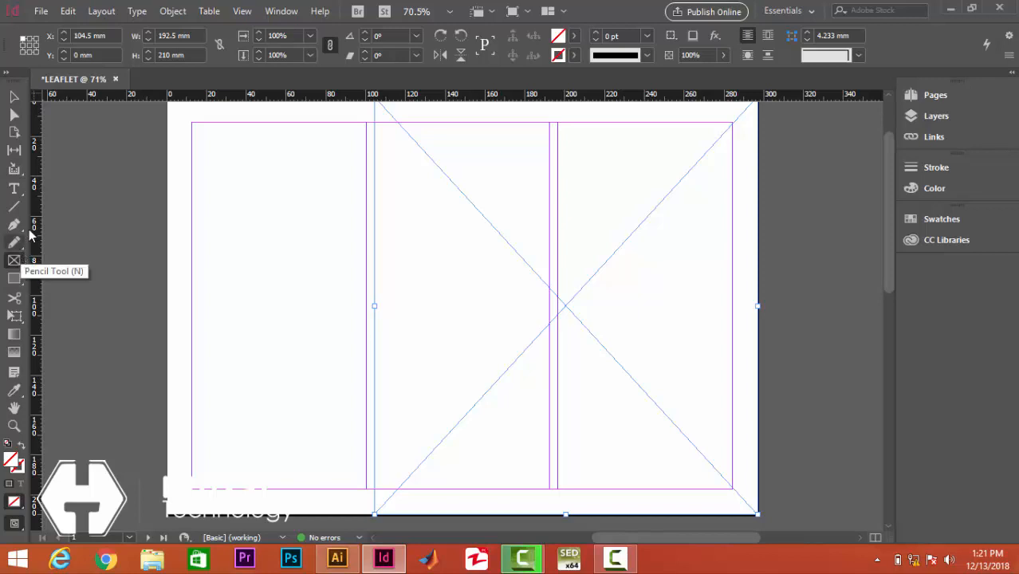
Place the image file "me" from the Desktop into the large frame.
left_click(41, 11)
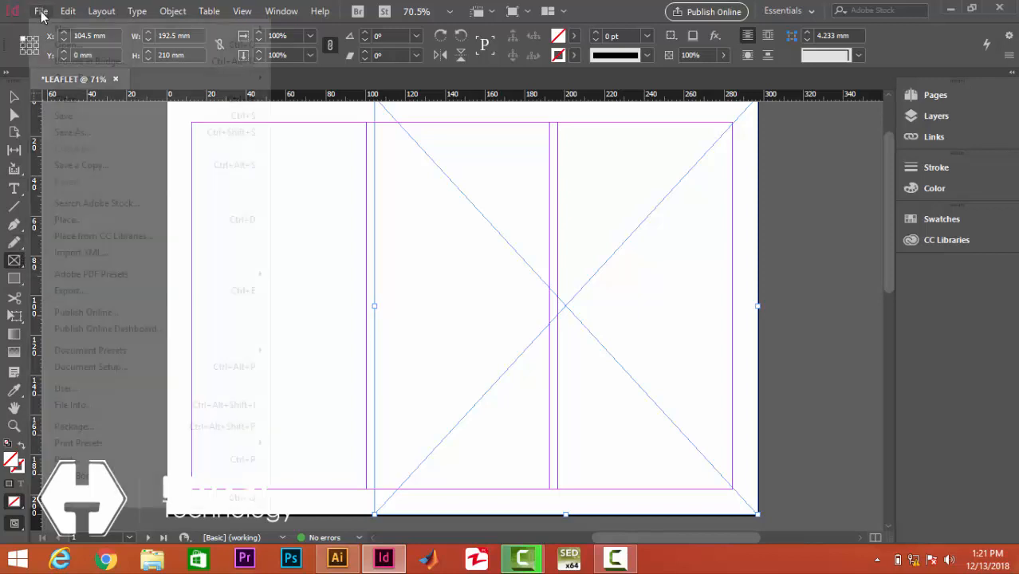
left_click(89, 221)
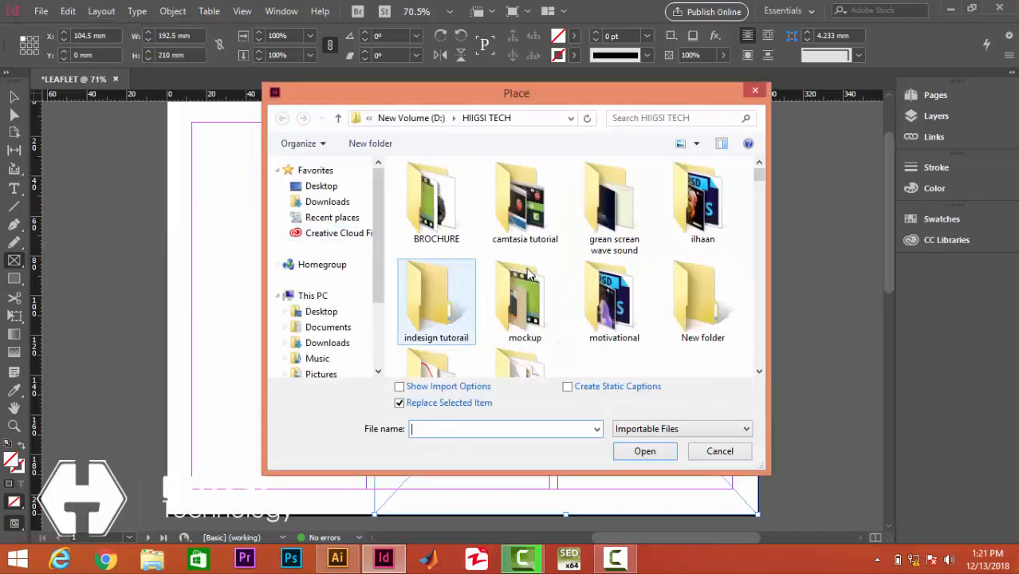
left_click(321, 189)
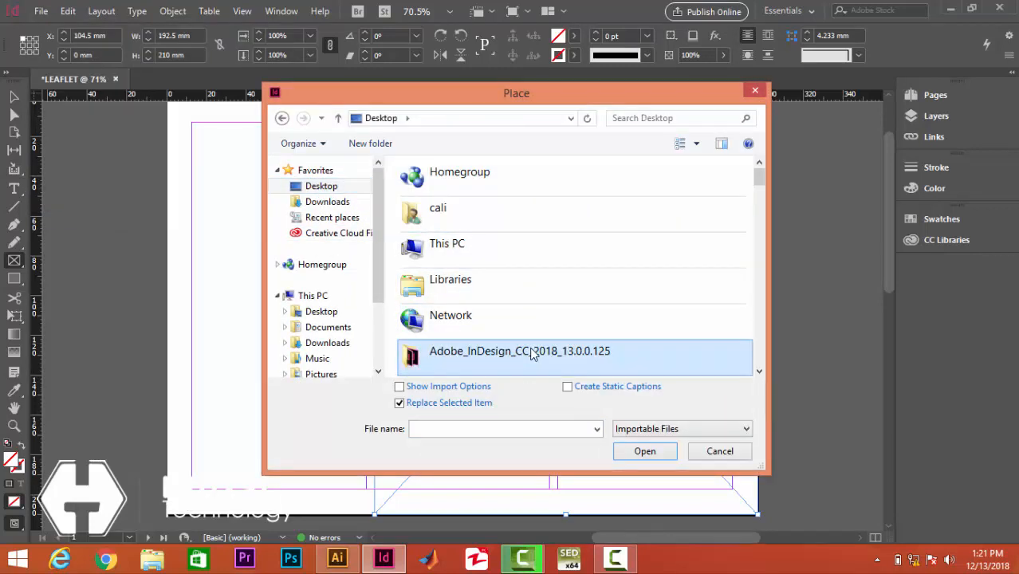
key("m")
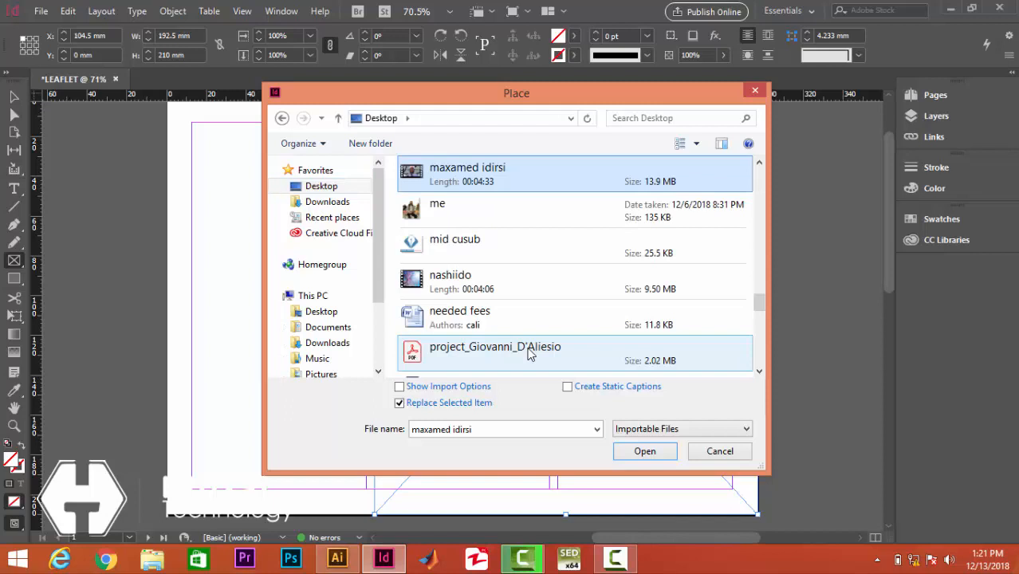
left_click(510, 209)
left_click(644, 451)
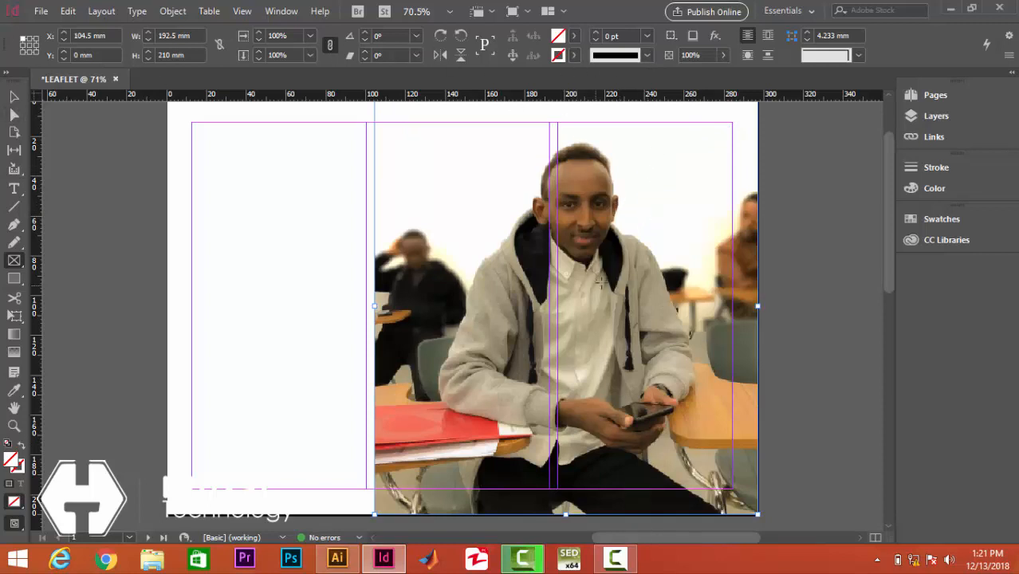
Reduce the opacity of the placed photo to 38% and deselect it.
left_click(722, 57)
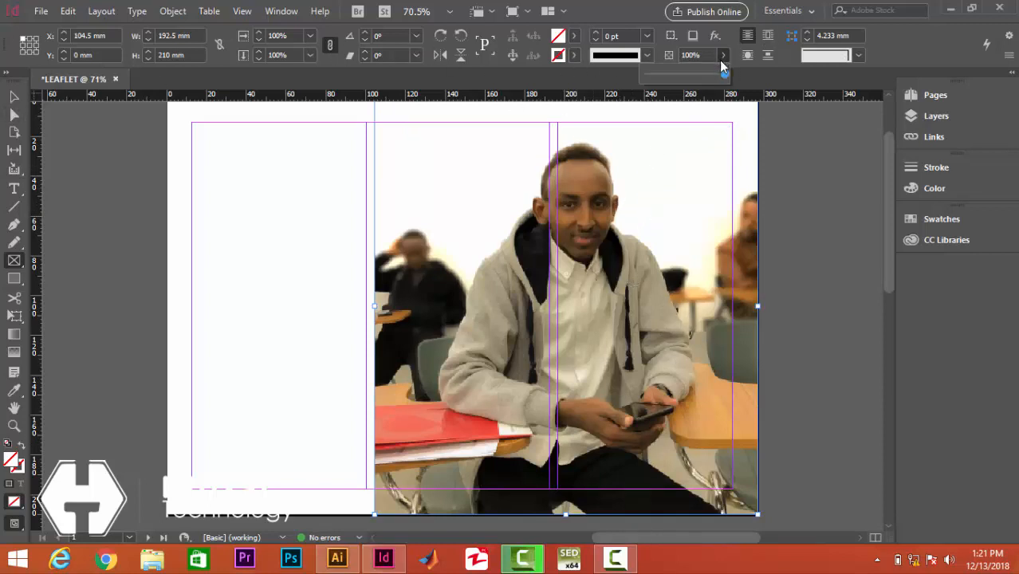
left_click_drag(724, 75, 674, 77)
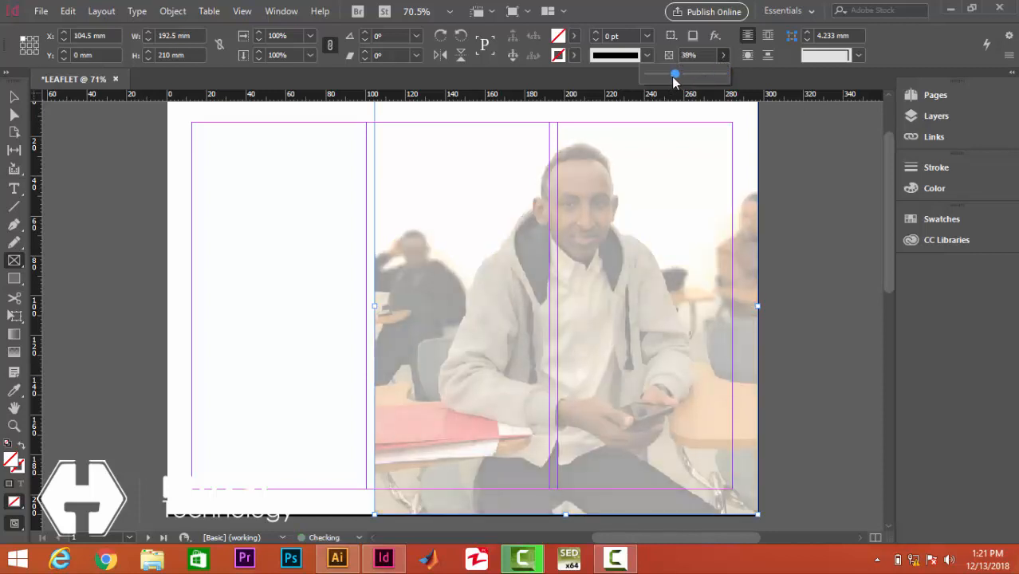
left_click(14, 101)
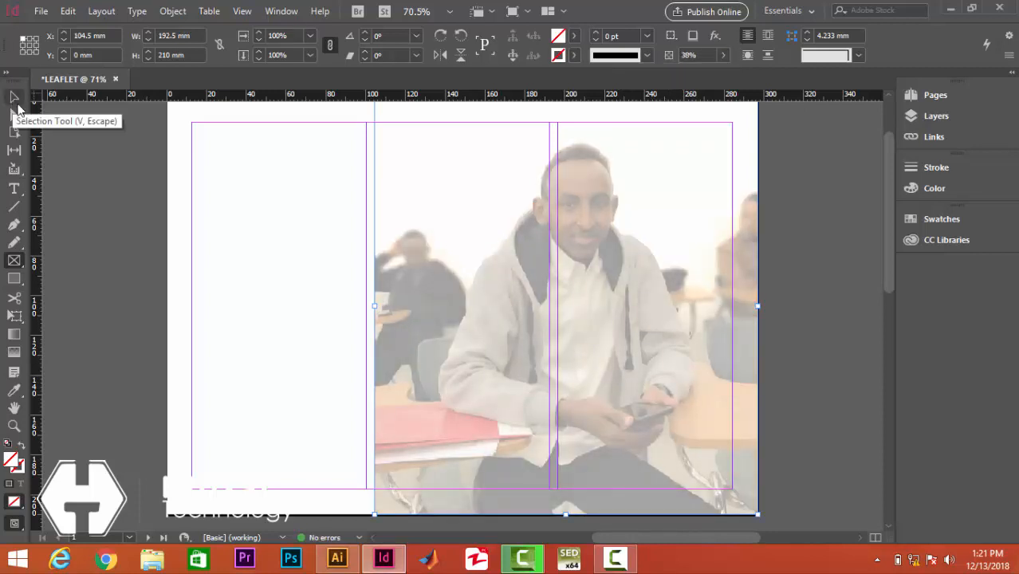
left_click(107, 225)
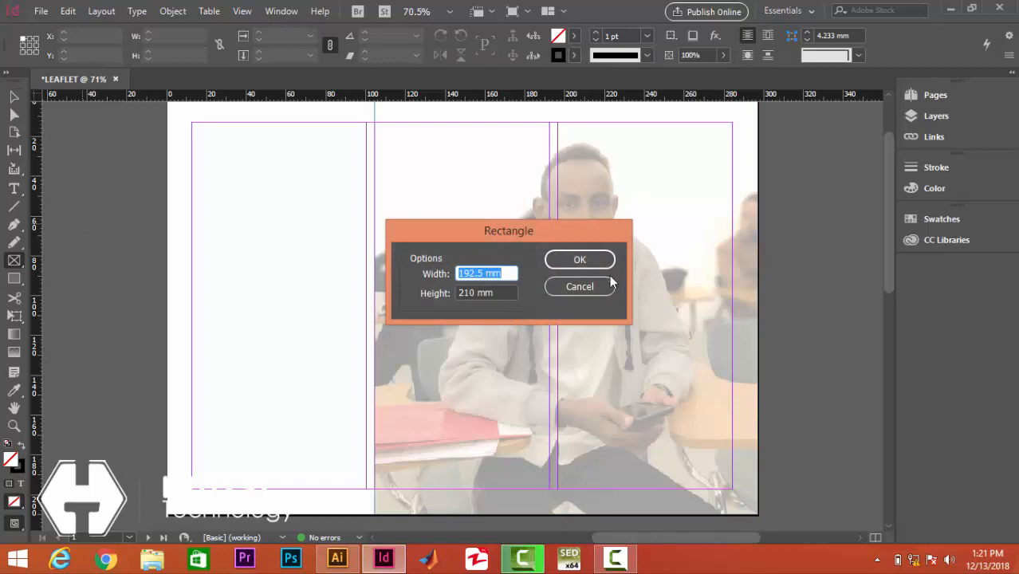
left_click(606, 285)
left_click(14, 97)
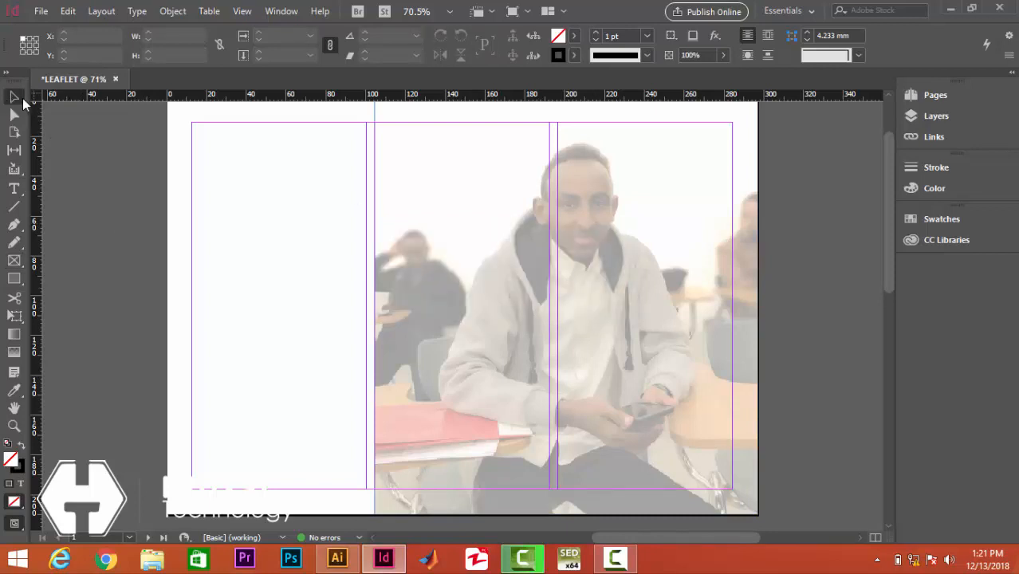
Draw a rectangle about 104 × 210 mm over the blank first column of page 1, from the page's left edge to the photo.
key("ctrl+minus")
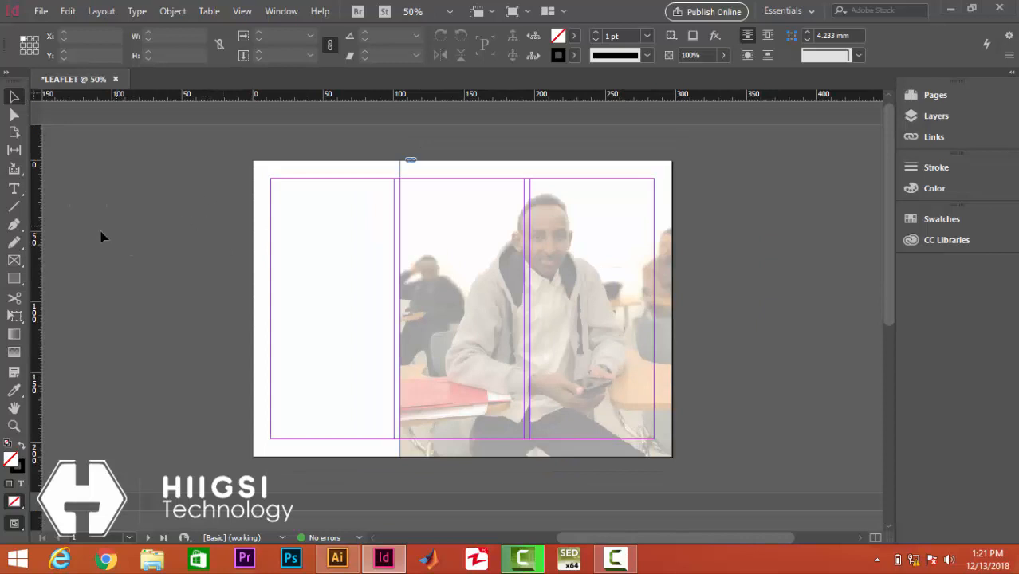
left_click(13, 279)
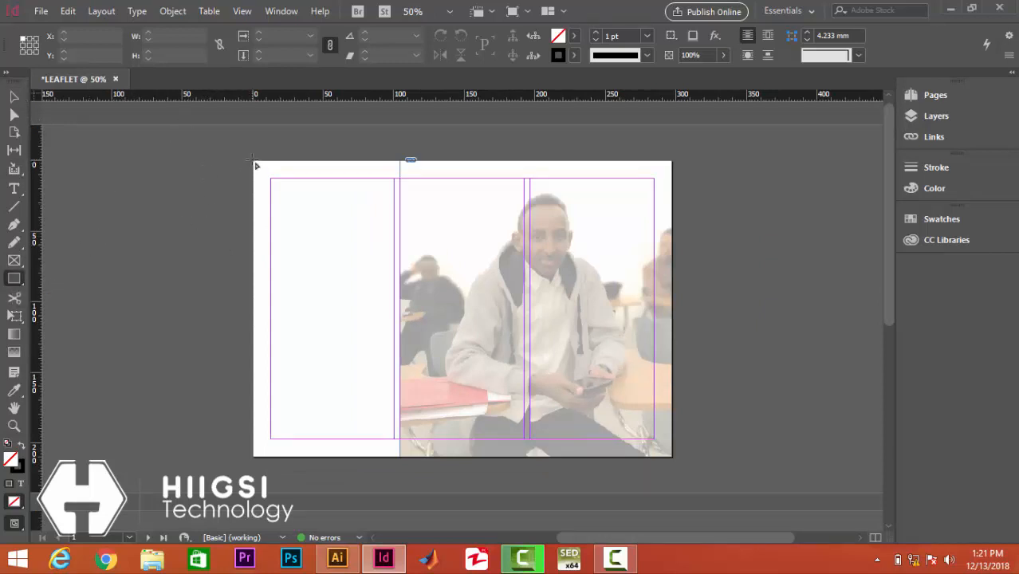
left_click_drag(254, 161, 400, 454)
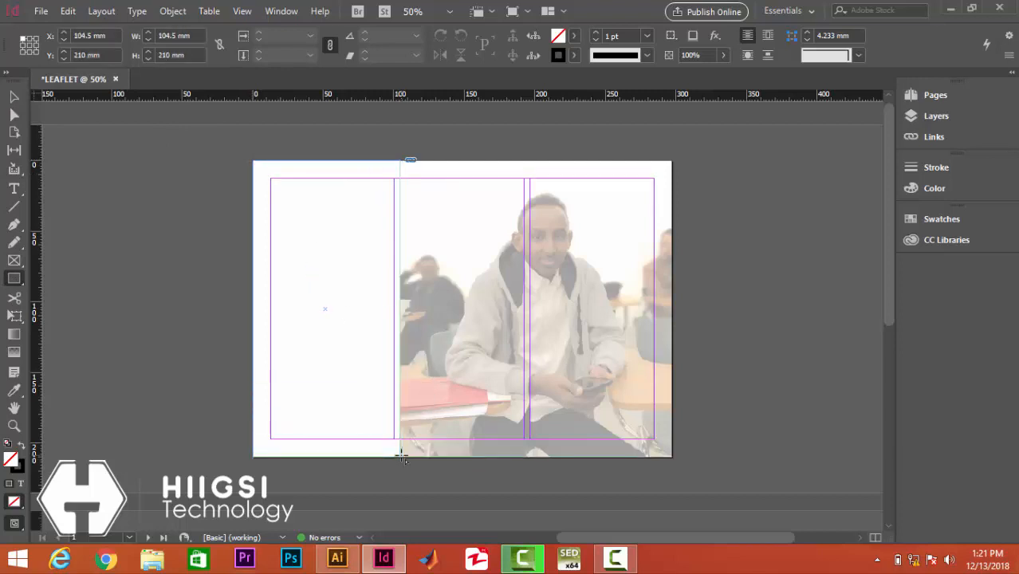
Swap the rectangle's fill and stroke, set the fill to dark blue #00364b, and deselect it.
left_click(19, 464)
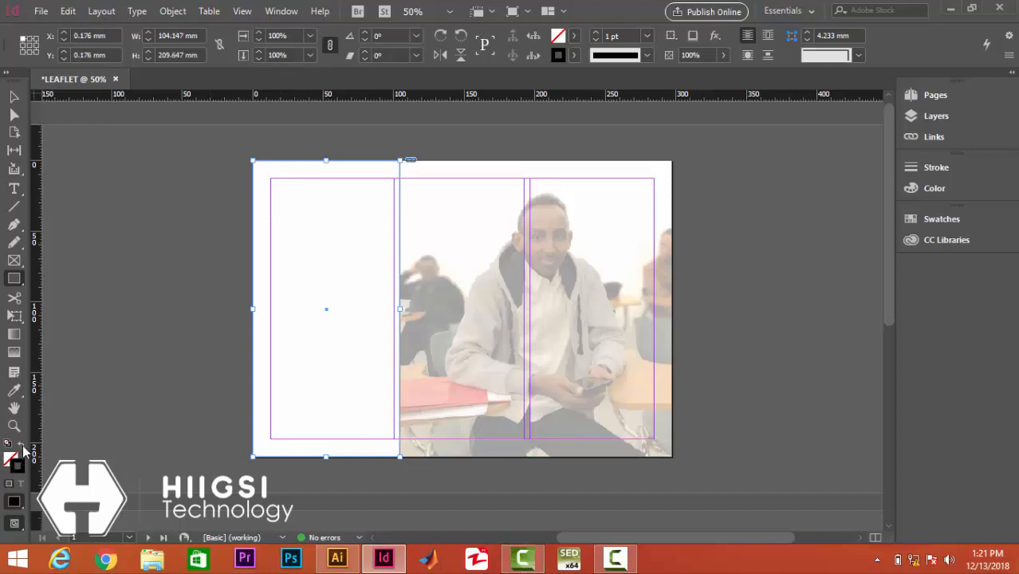
left_click(22, 447)
left_click(10, 461)
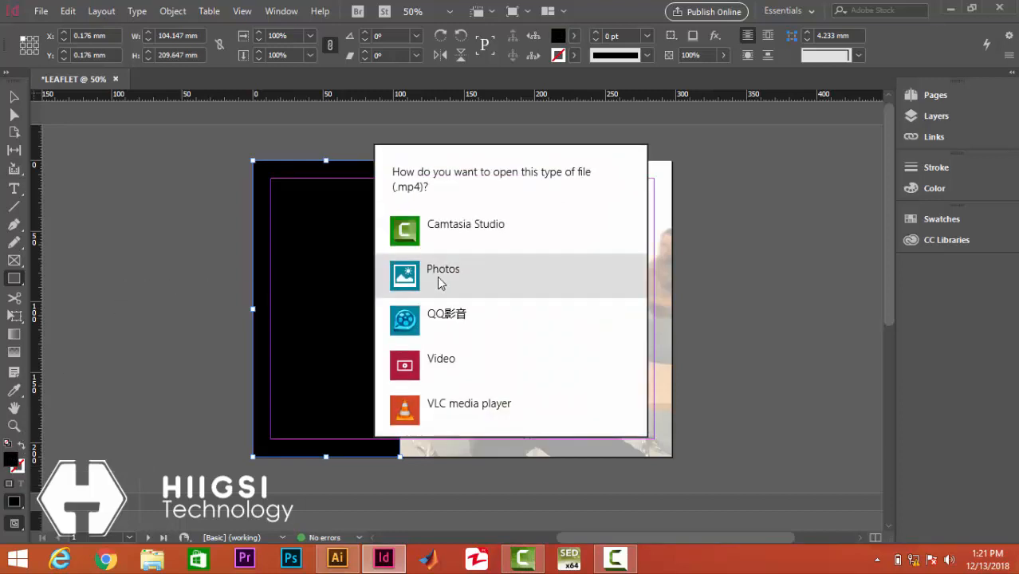
left_click(324, 253)
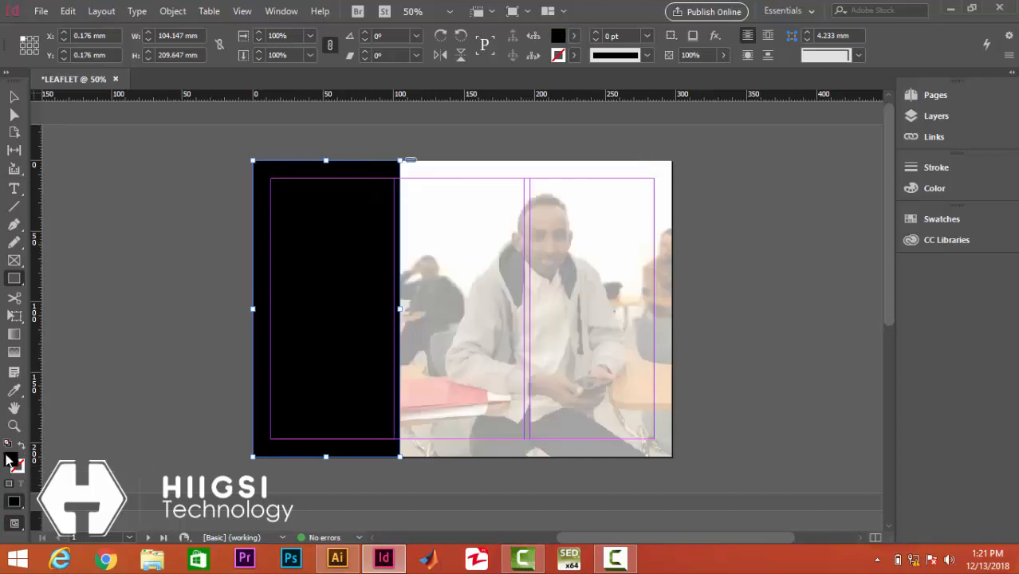
double_click(12, 462)
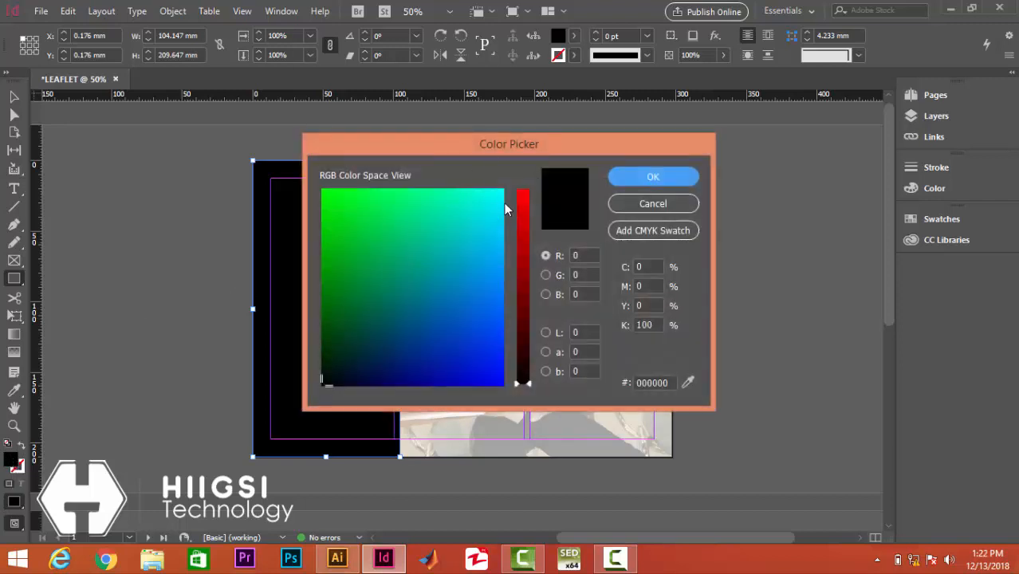
left_click_drag(396, 380, 376, 342)
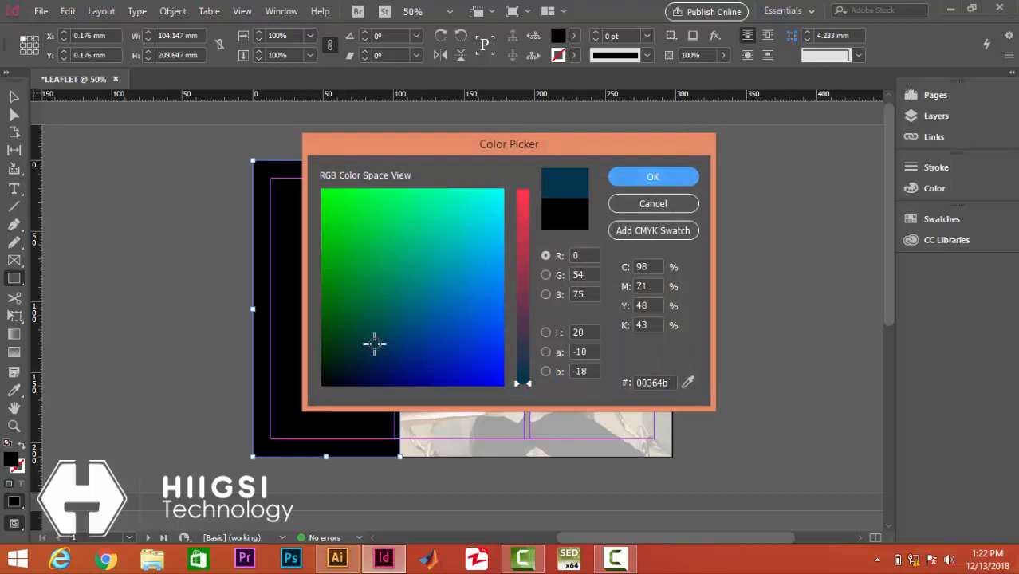
left_click(652, 176)
left_click(14, 96)
left_click(139, 291)
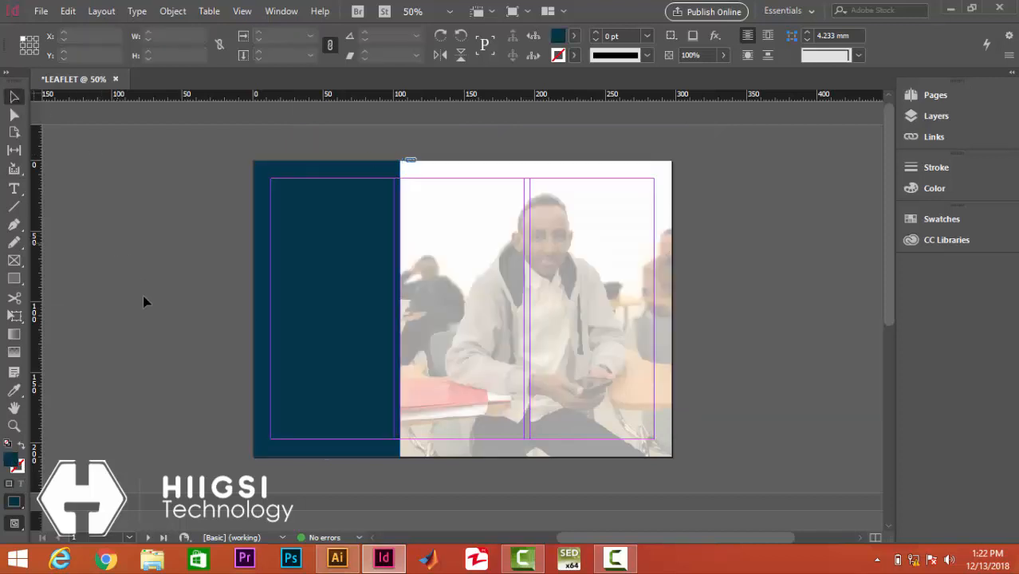
Widen the dark blue rectangle to the page's right edge, about 296.8 mm wide, so it covers the photo.
scroll(207, 307, "up", 2)
scroll(195, 300, "up", 2)
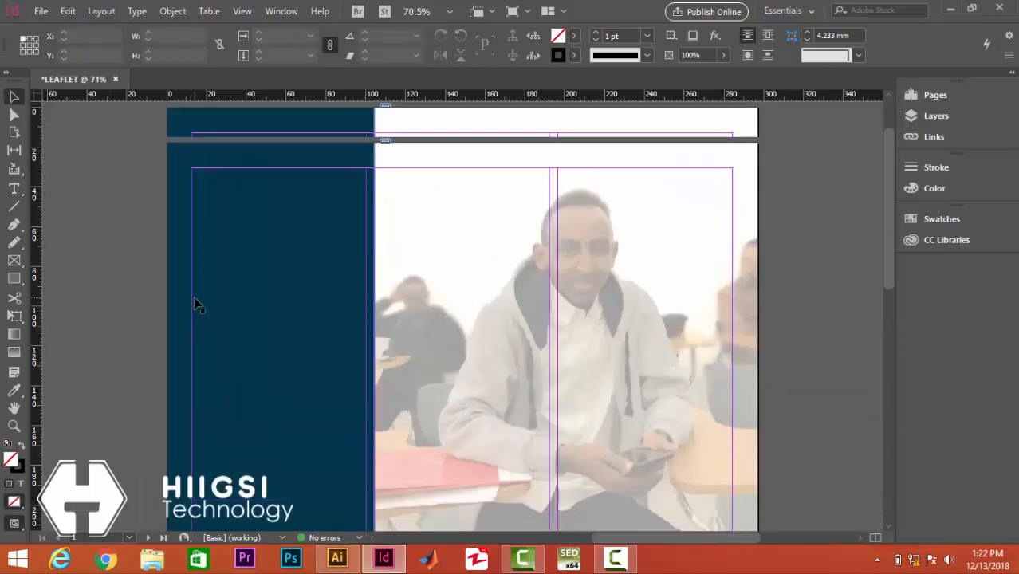
scroll(228, 295, "down", 3)
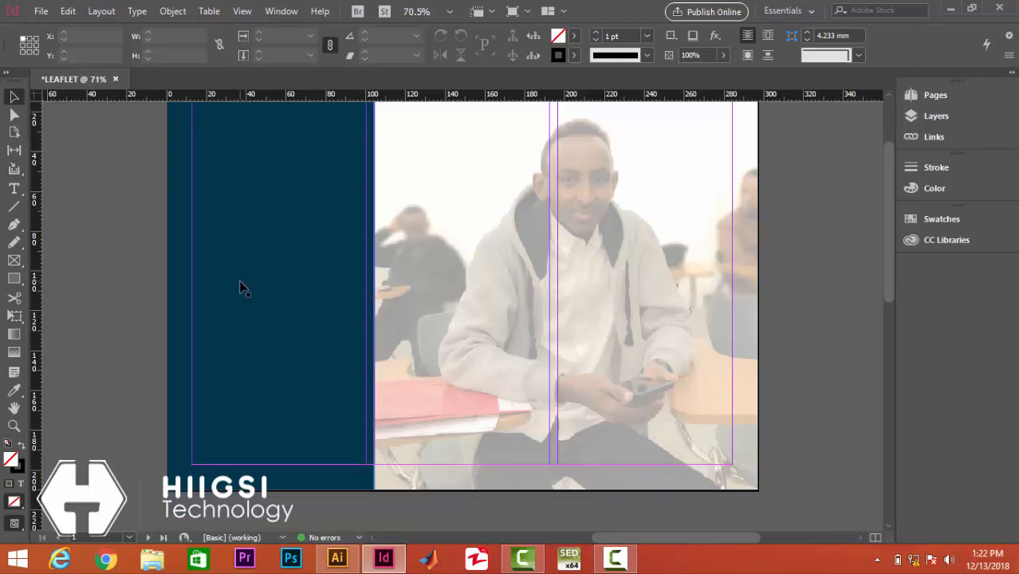
left_click(306, 255)
left_click_drag(373, 281, 757, 291)
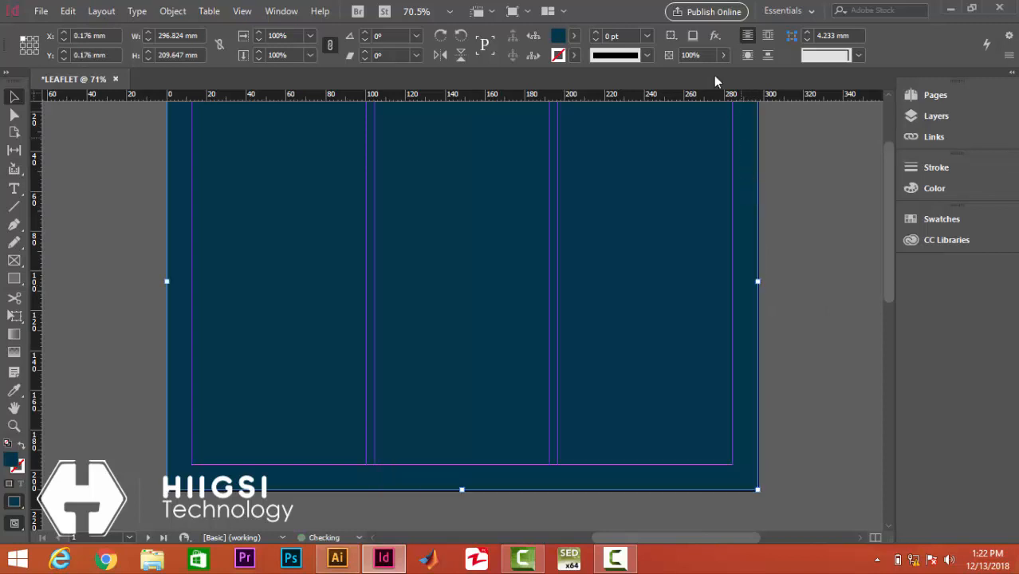
Reduce the opacity of the dark blue rectangle to 48% and deselect it.
left_click(722, 55)
left_click_drag(725, 73, 677, 78)
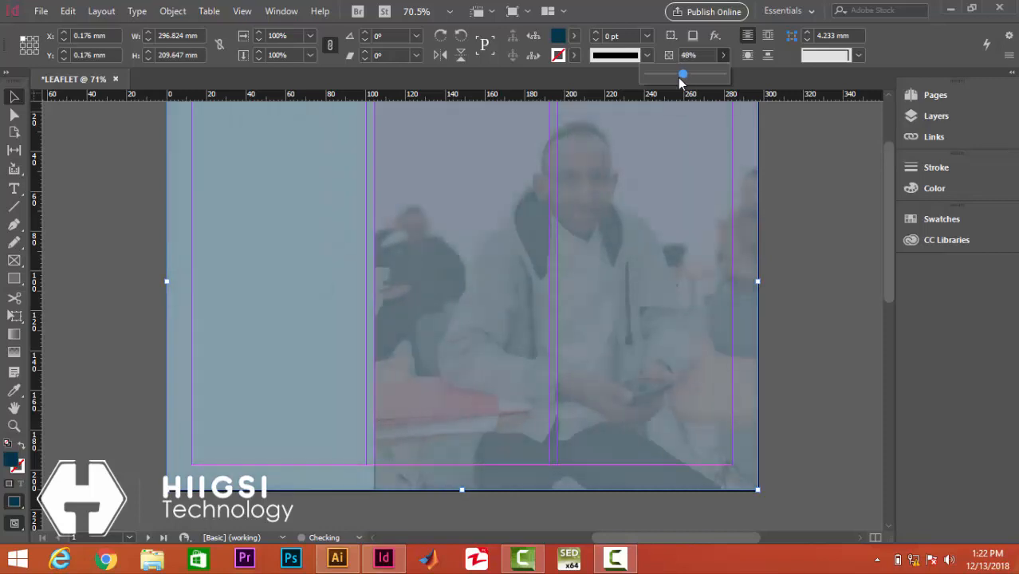
scroll(779, 225, "up", 2)
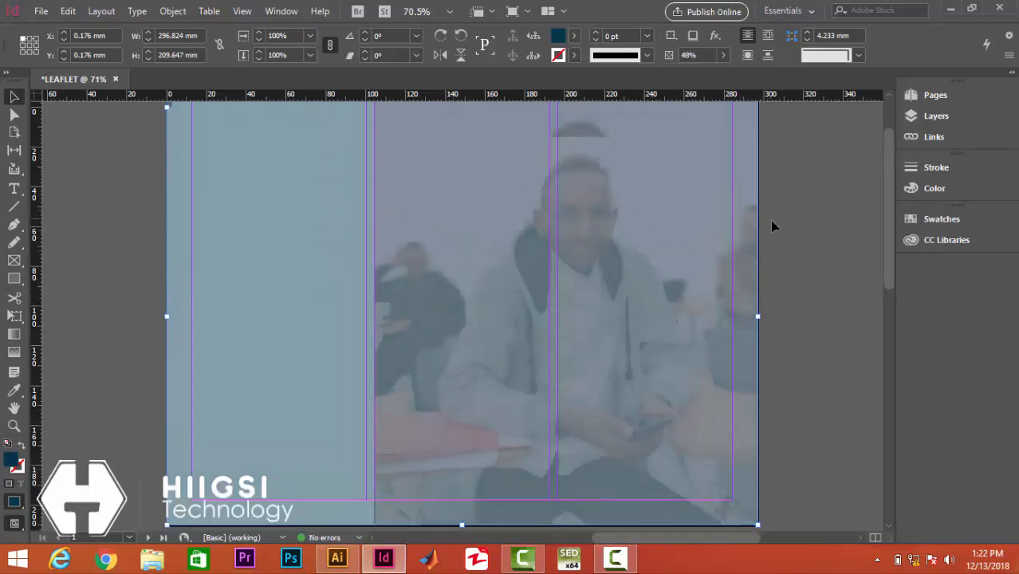
left_click(828, 183)
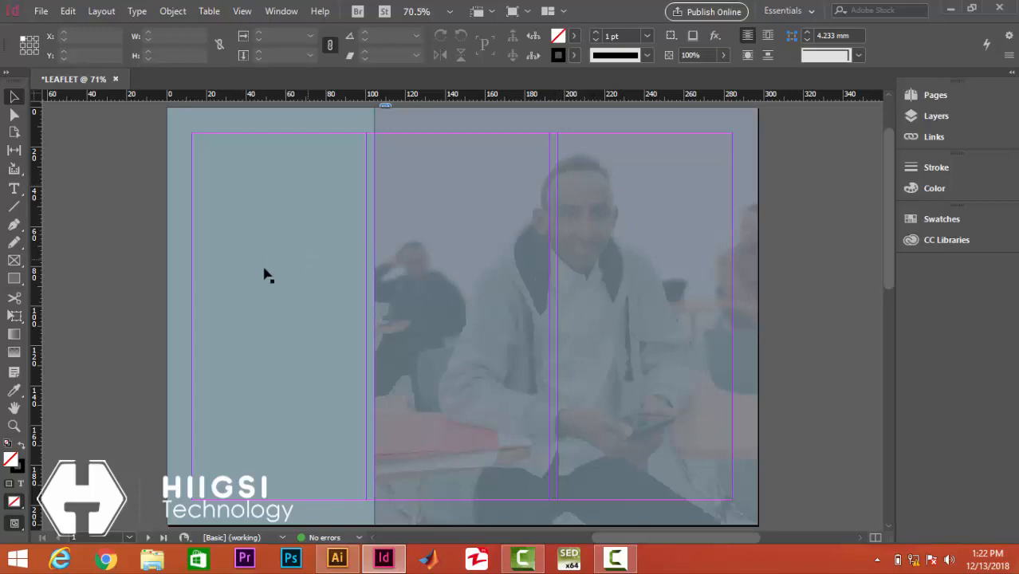
left_click(310, 235)
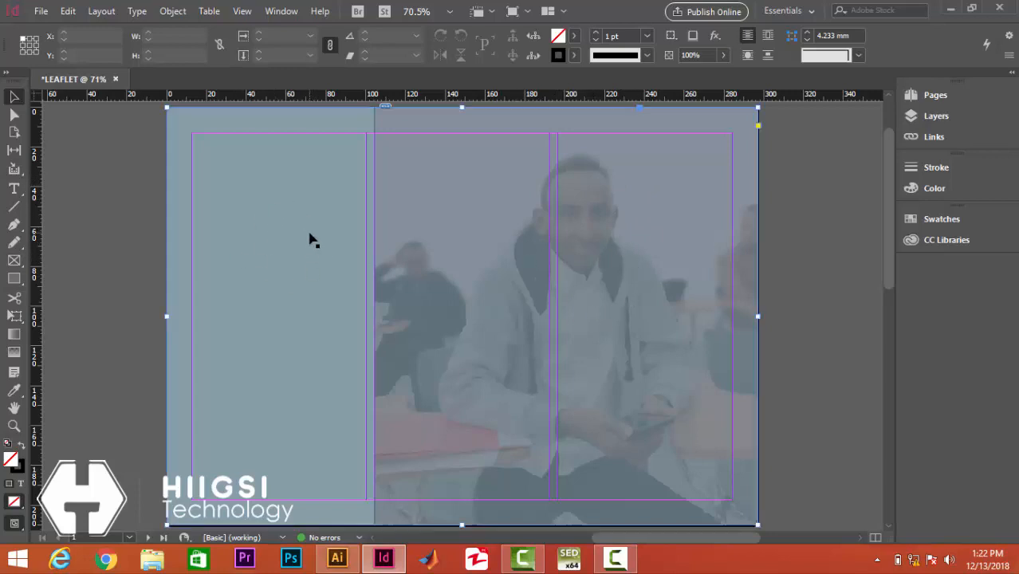
left_click(14, 188)
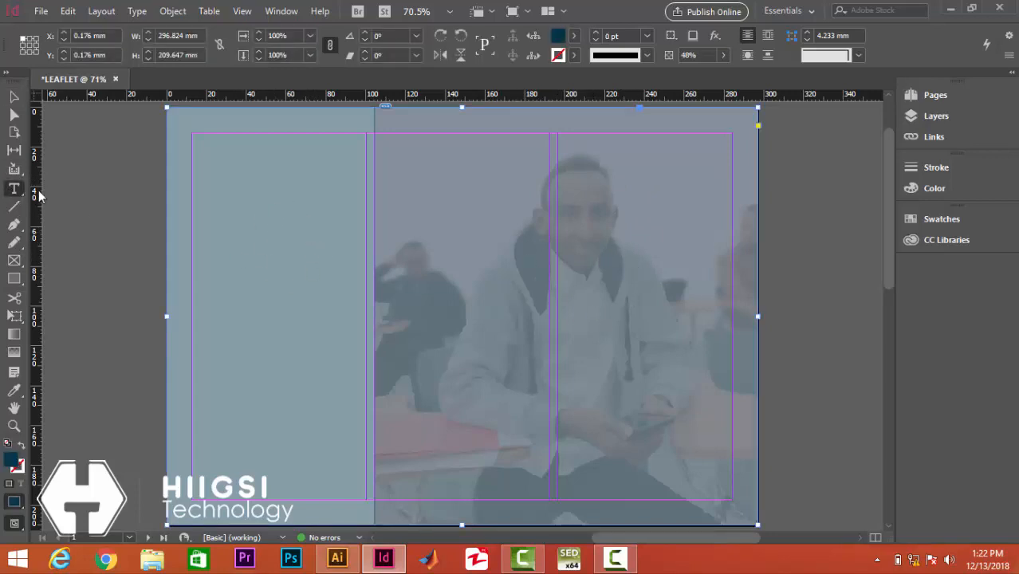
left_click(14, 98)
left_click(61, 182)
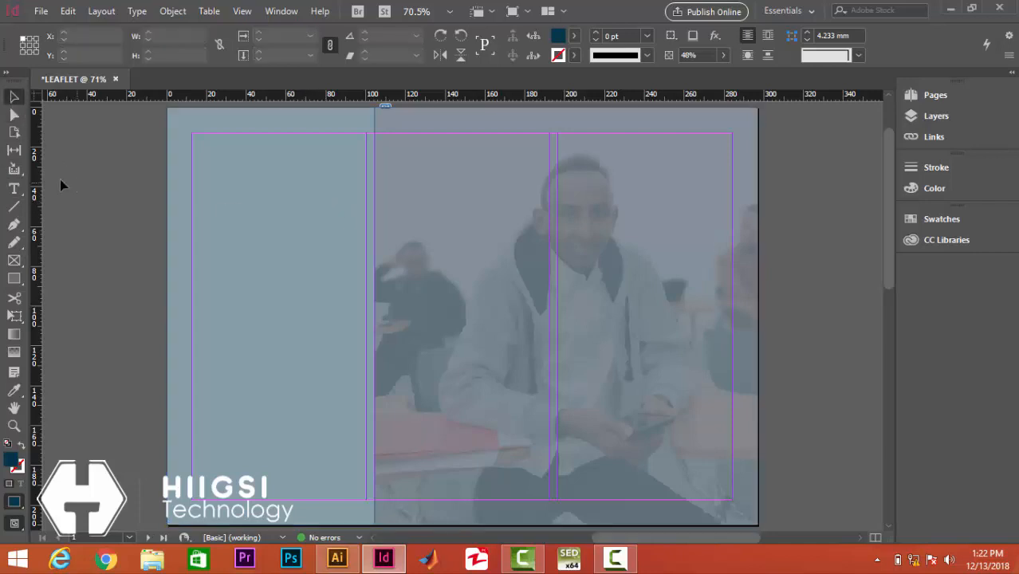
left_click(14, 192)
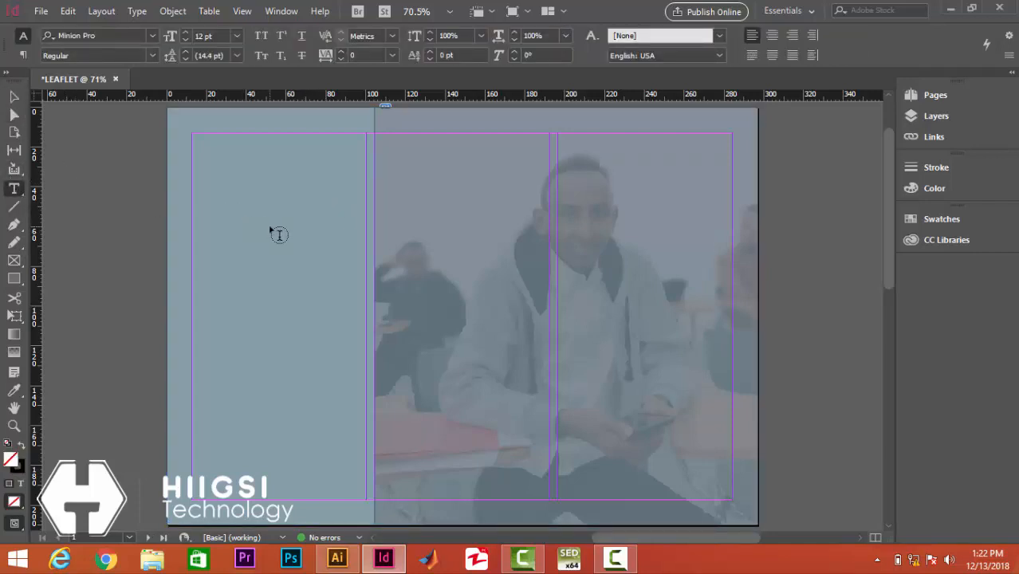
scroll(331, 238, "up", 1)
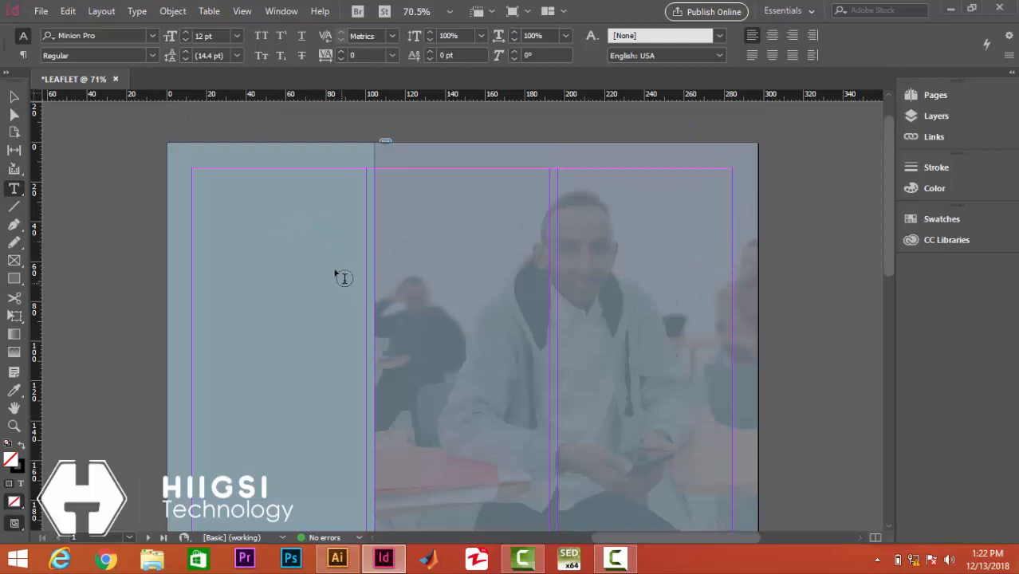
scroll(339, 271, "up", 1)
mouse_move(120, 257)
left_mouse_down()
mouse_move(288, 325)
mouse_move(365, 391)
mouse_move(357, 480)
mouse_move(217, 357)
mouse_move(127, 255)
mouse_move(127, 266)
left_mouse_up()
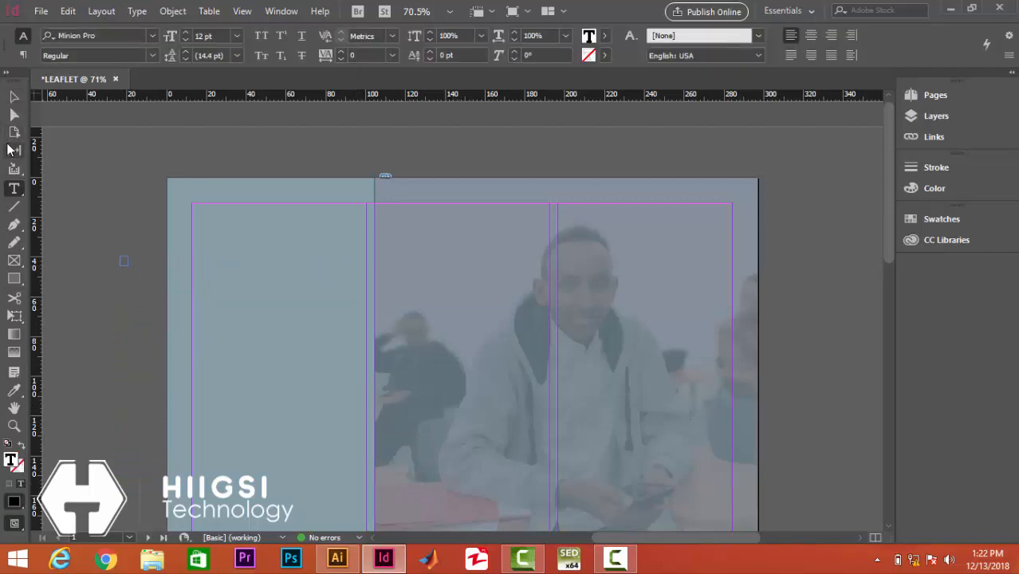
left_click(13, 99)
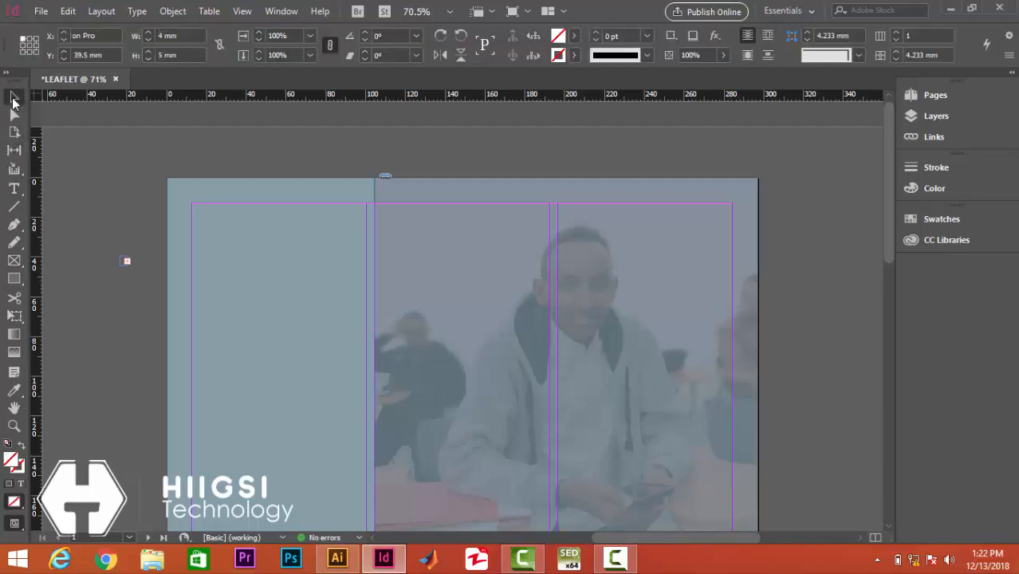
key("Delete")
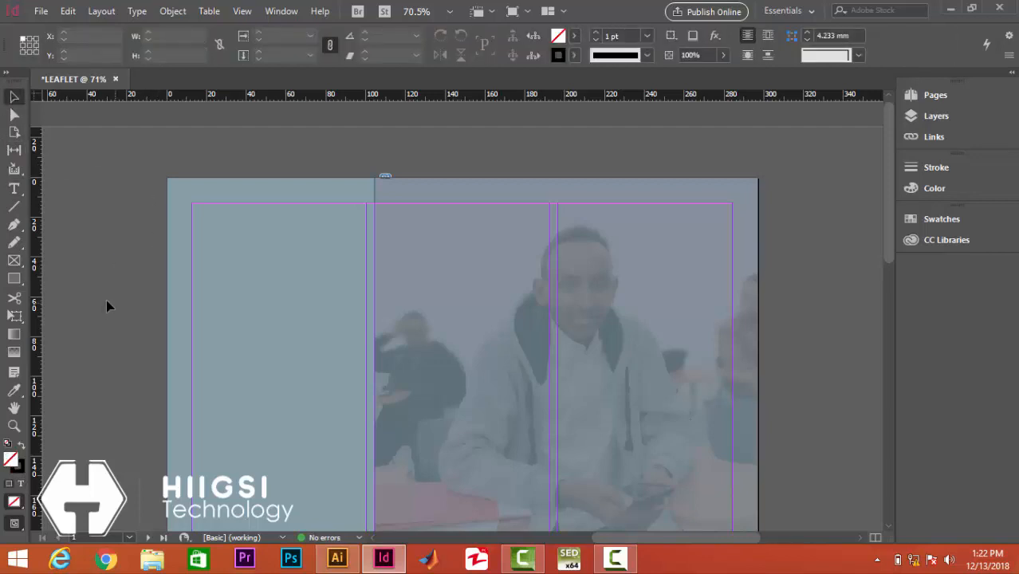
Draw a text frame about 113 × 132 mm overlapping the page's left edge and enter "WHO WE ARE?" and "WHAT WE DO" on two lines.
left_click(13, 188)
scroll(146, 228, "down", 1)
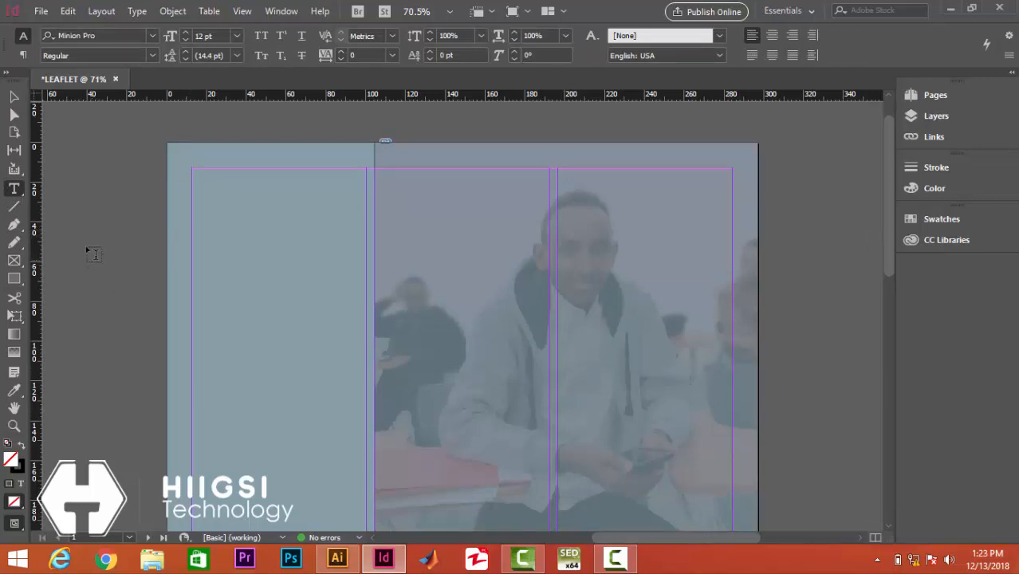
mouse_move(86, 248)
left_mouse_down()
mouse_move(258, 497)
mouse_move(311, 510)
left_mouse_up()
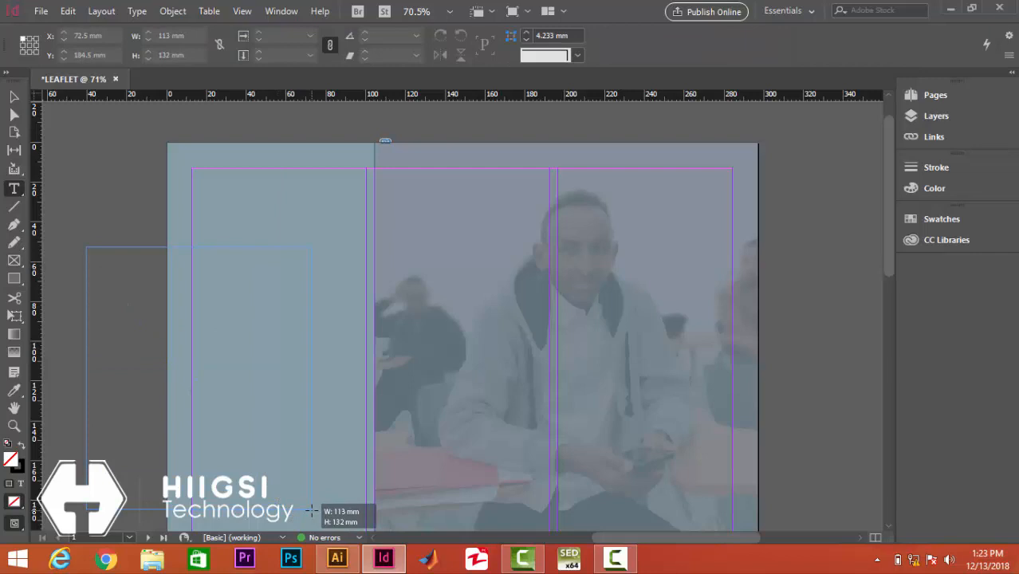
left_click_drag(310, 510, 311, 510)
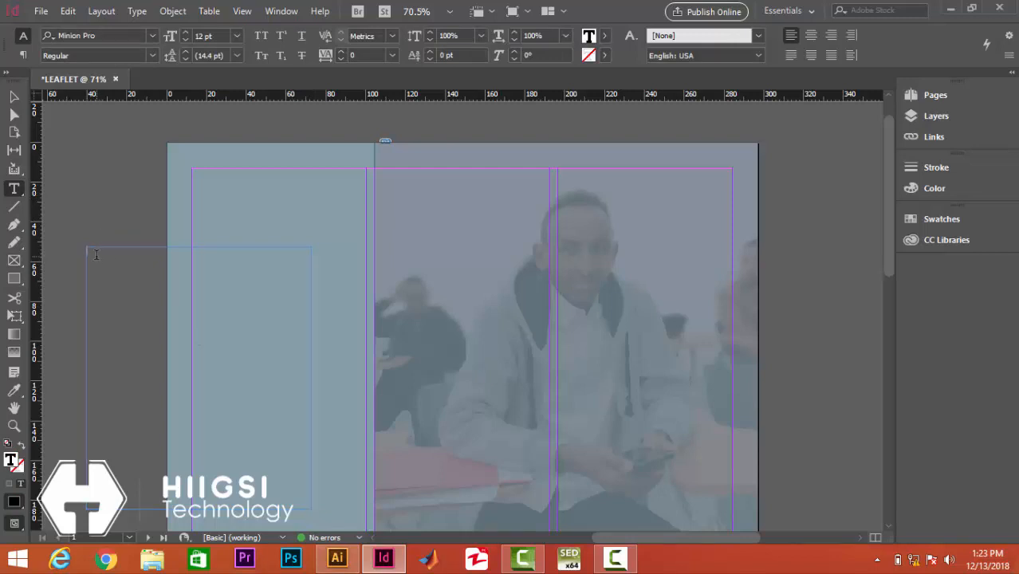
type("WHO WE ARE")
Set all the heading text to 72 pt and align it right.
key("ctrl+a")
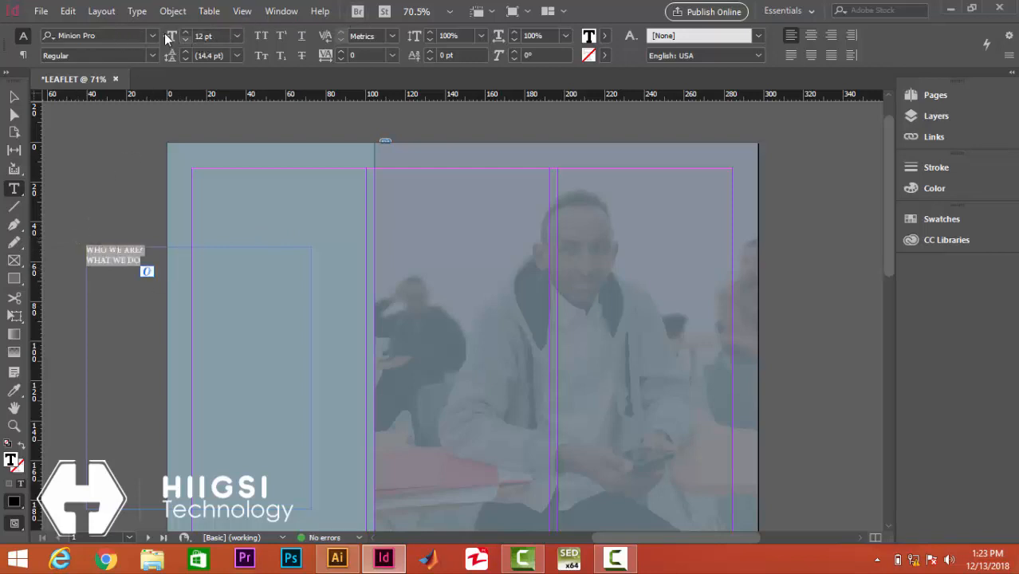
left_click(236, 37)
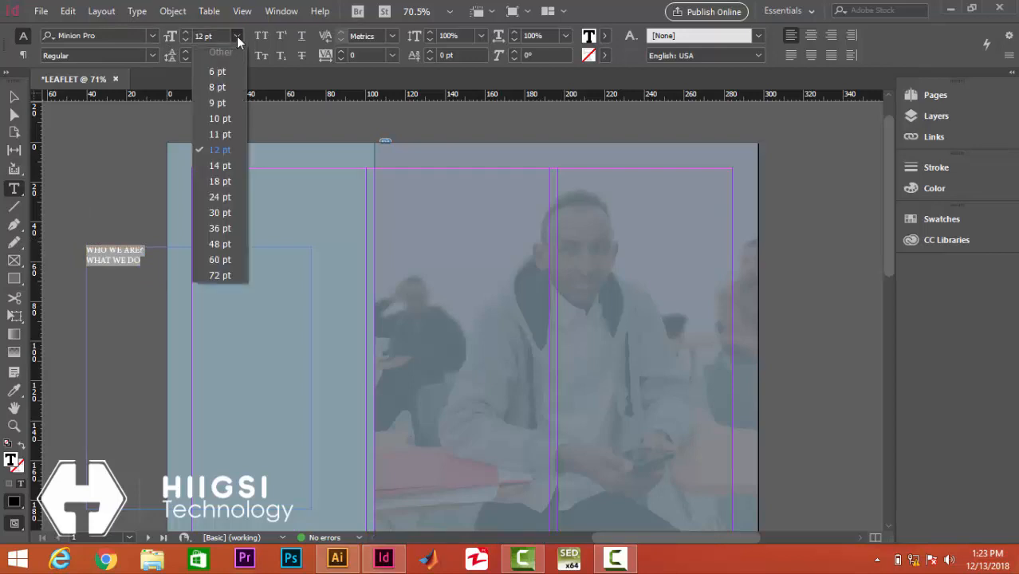
left_click(211, 274)
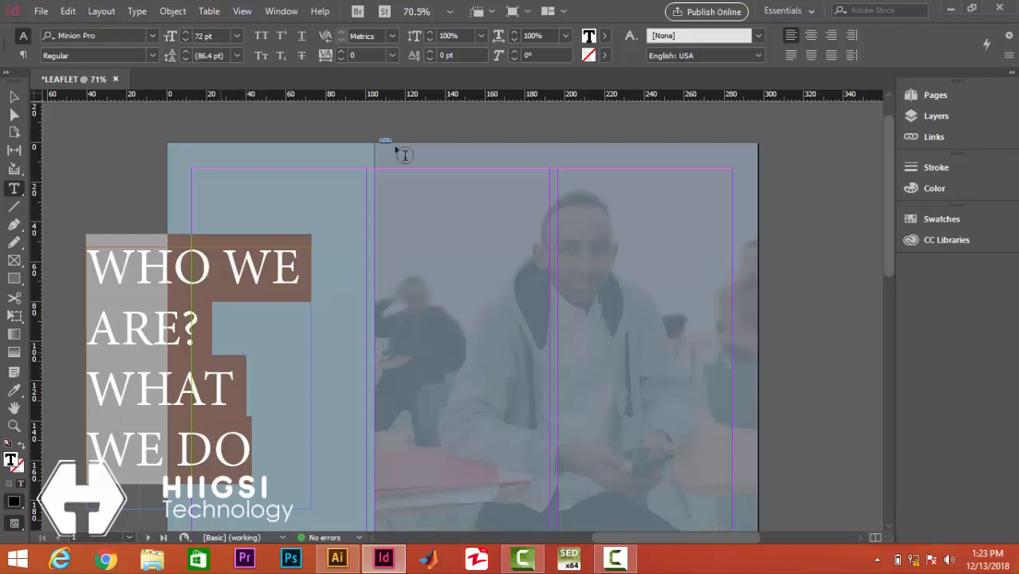
left_click(832, 36)
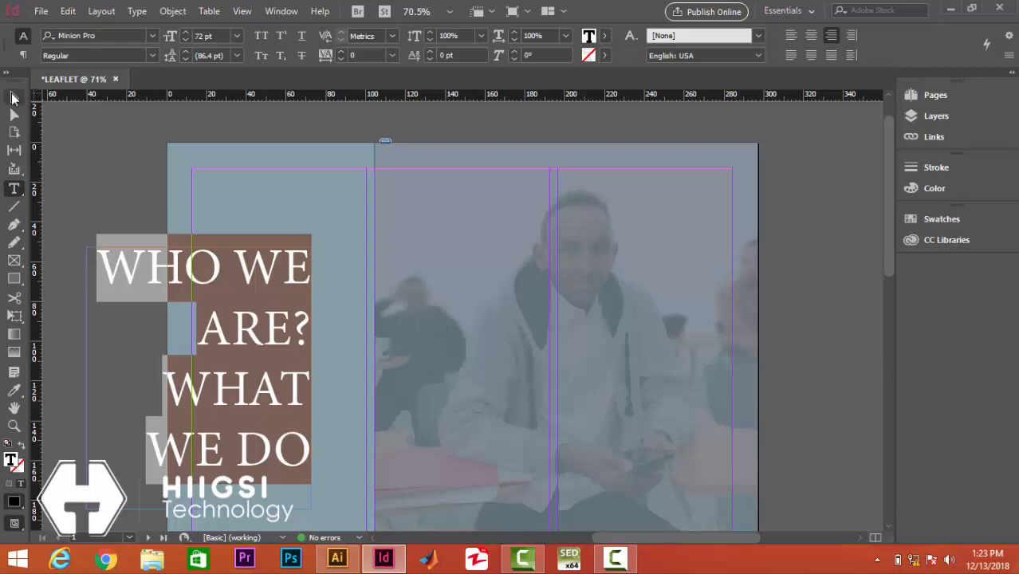
Colour the heading text yellow with the C=0 M=0 Y=100 K=0 swatch and leave text editing.
left_click(605, 37)
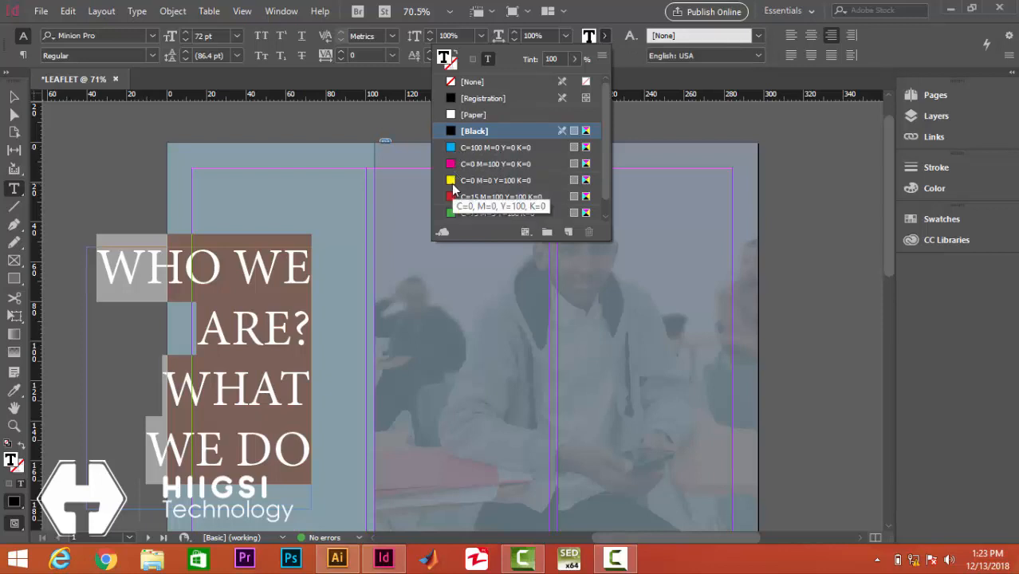
left_click(454, 181)
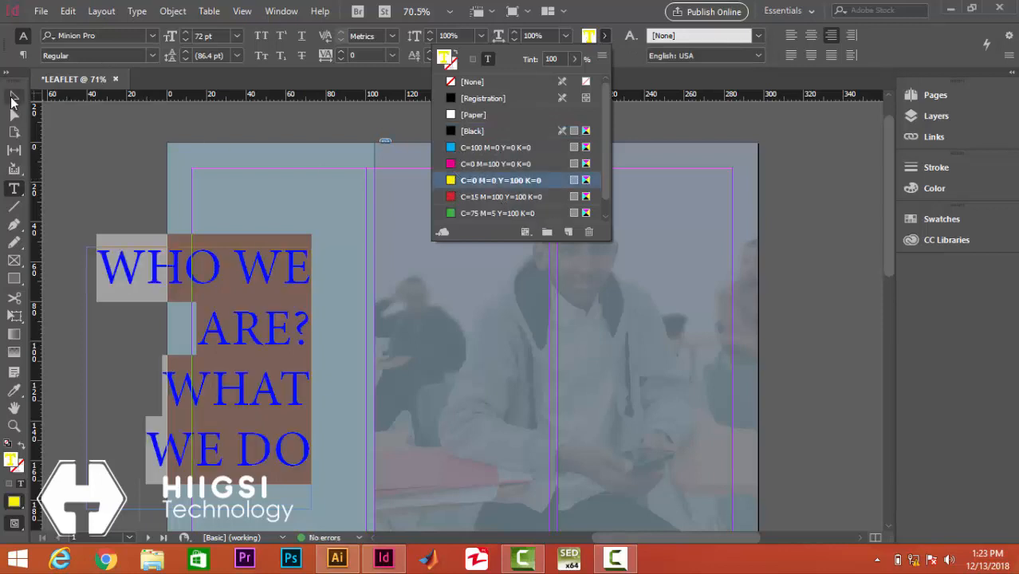
left_click(14, 98)
left_click(13, 99)
Shrink the heading's text frame to about 95.5 × 122.5 mm and move it against the first column's right guide.
left_click(137, 361)
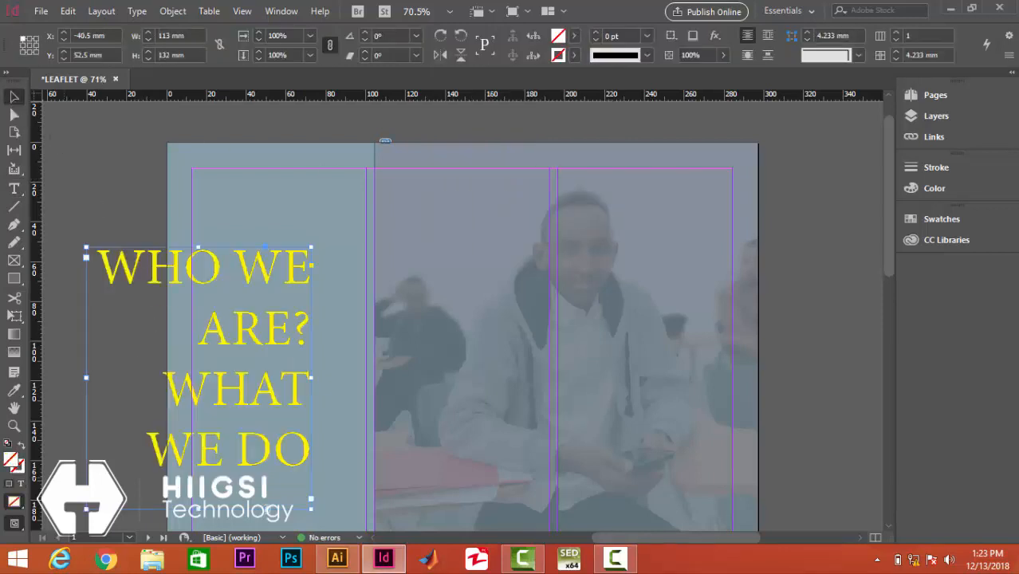
left_click_drag(87, 508, 121, 488)
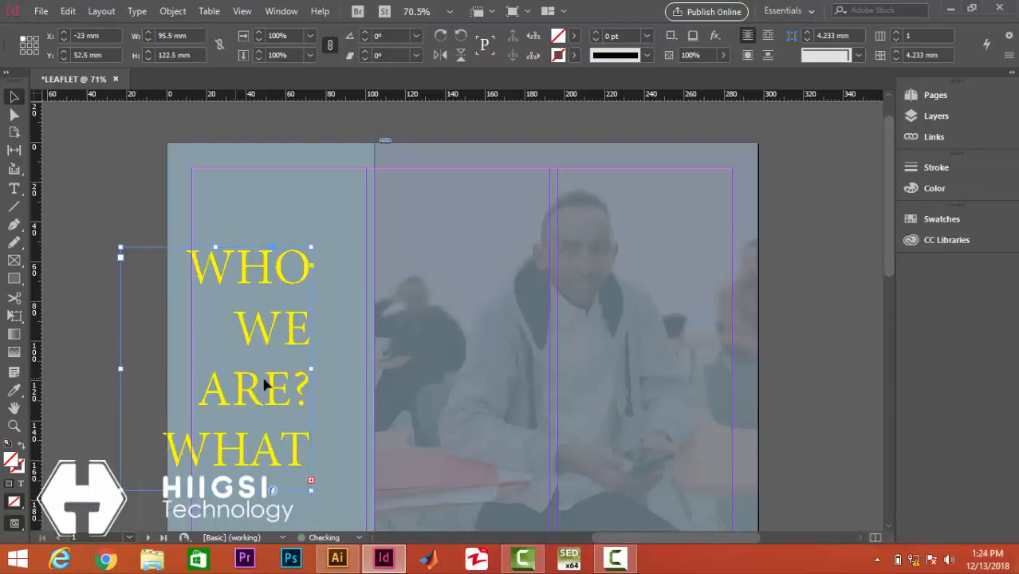
left_click_drag(231, 381, 292, 385)
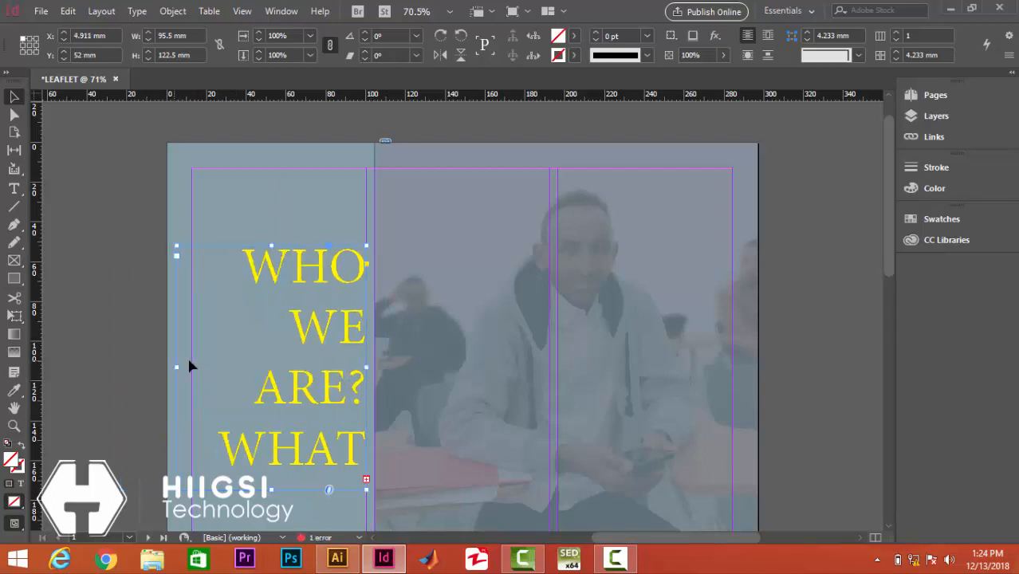
Widen the heading's text frame to about 106 mm past the page's left edge and set all its text to 65 pt.
left_click_drag(177, 364, 156, 366)
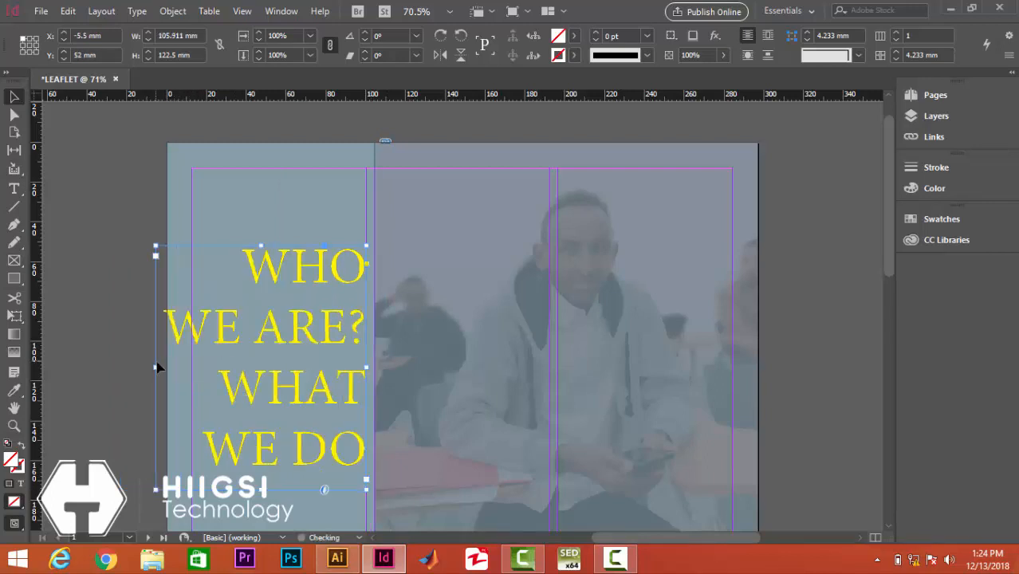
scroll(191, 322, "down", 2)
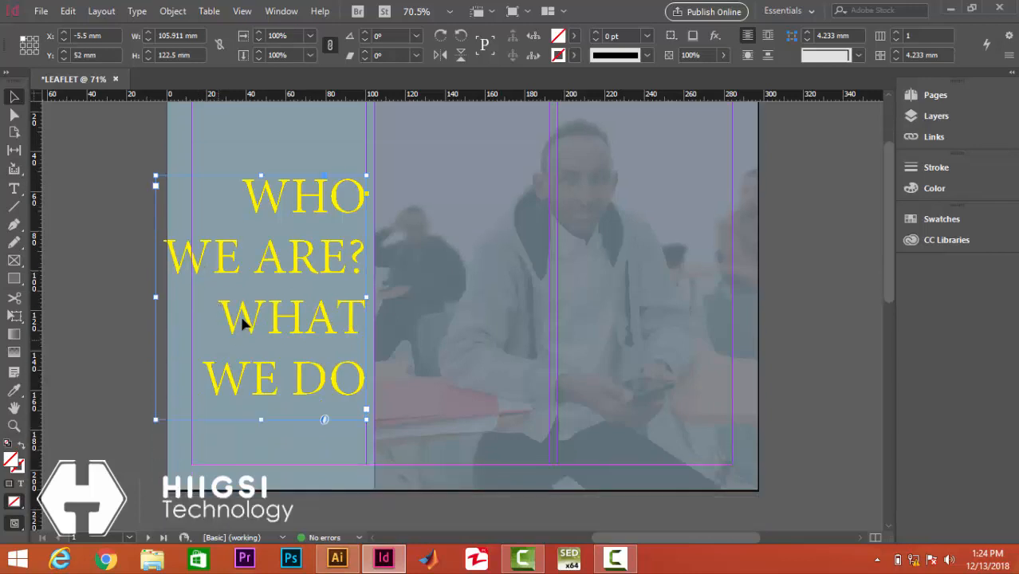
double_click(265, 313)
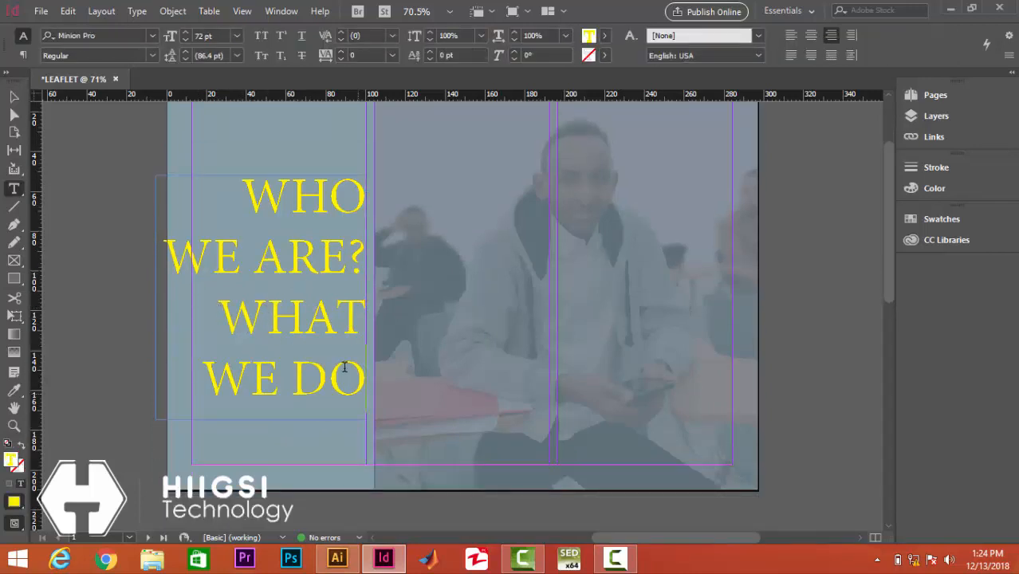
left_click_drag(363, 396, 220, 201)
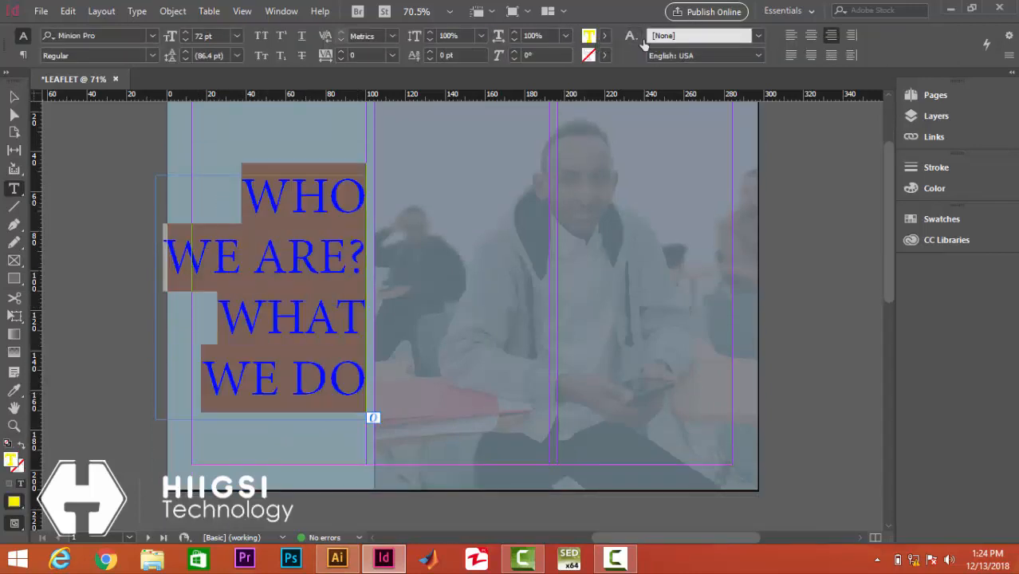
left_click(202, 37)
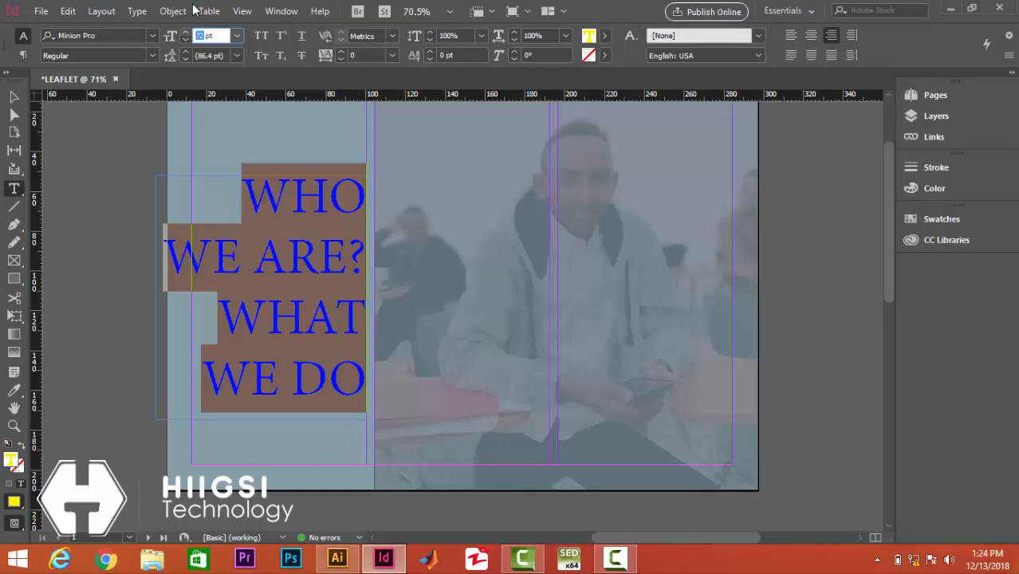
key("Return")
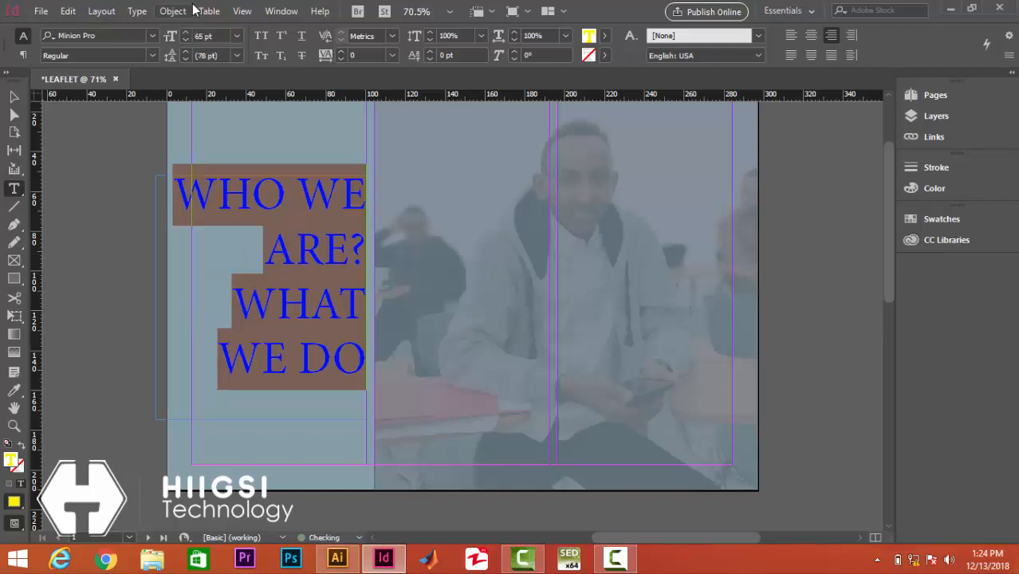
Set the heading's font to Century Gothic Bold and leave text editing.
left_click(106, 35)
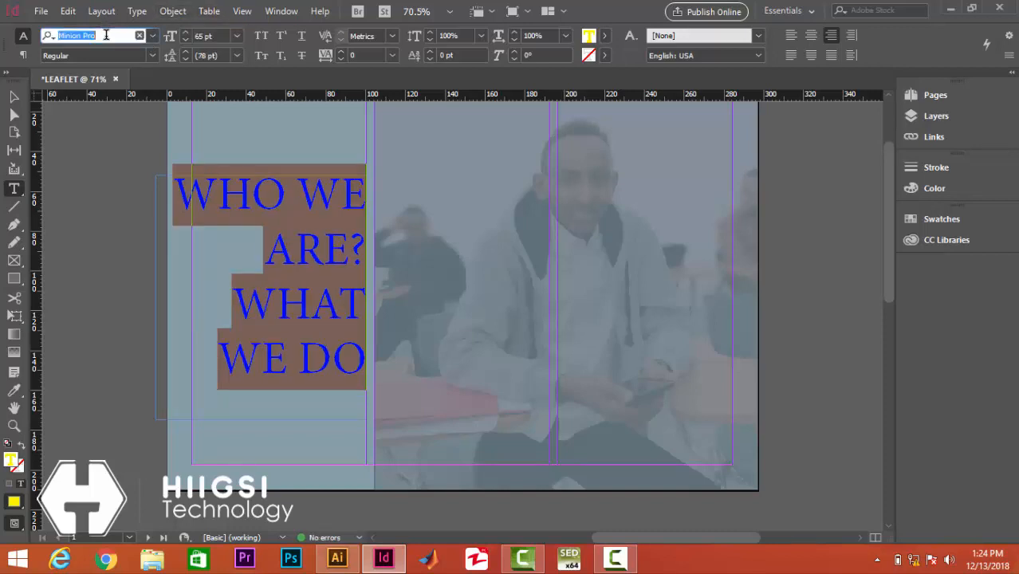
type("CENT")
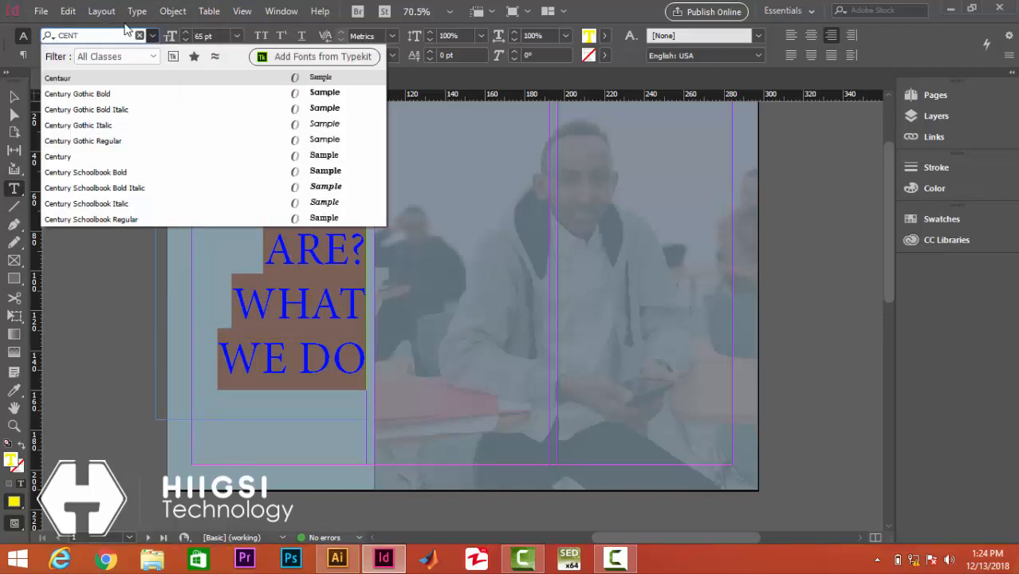
key("Down")
key("Down")
key("Down")
key("Down")
key("Down")
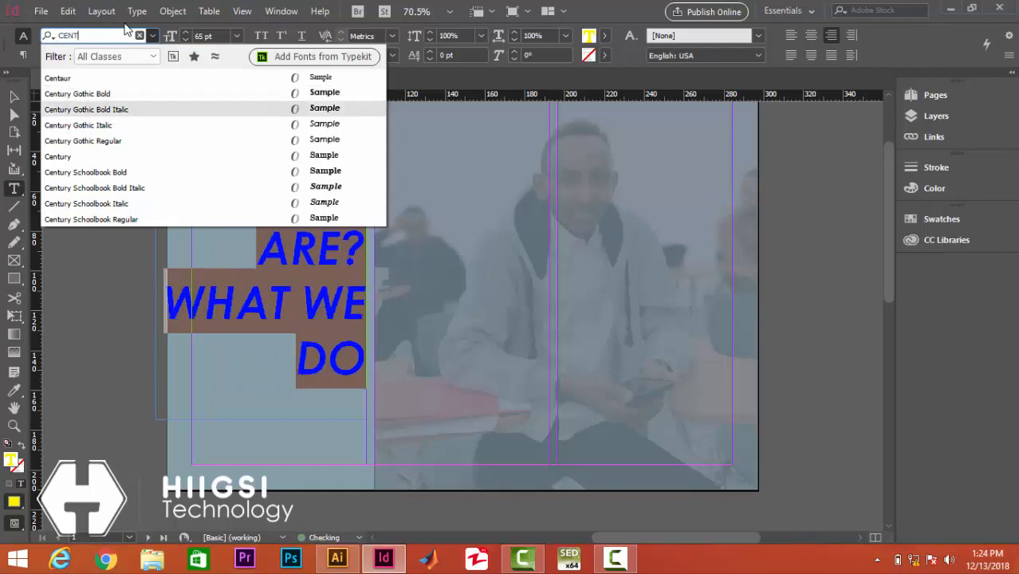
key("Up")
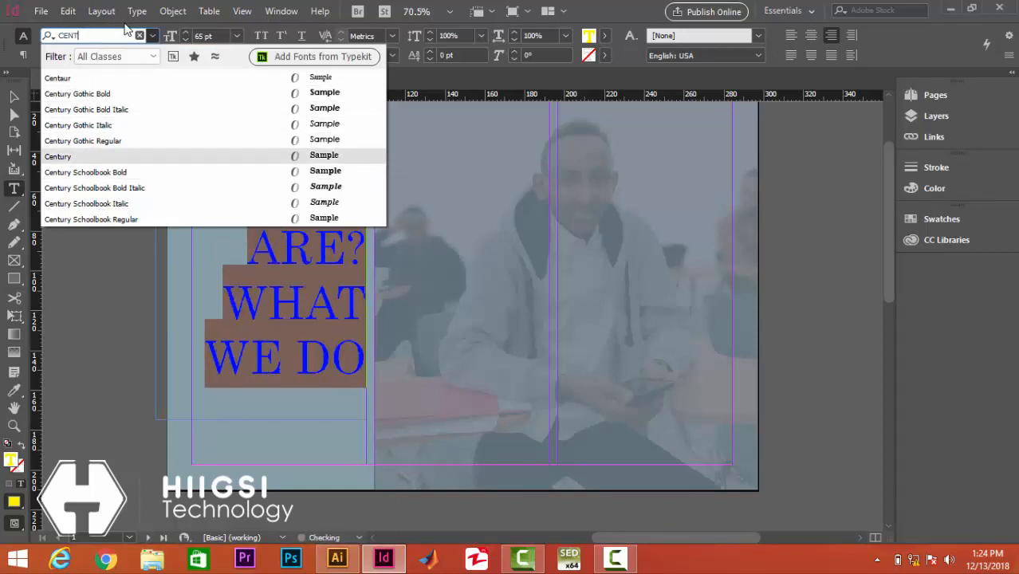
key("Down")
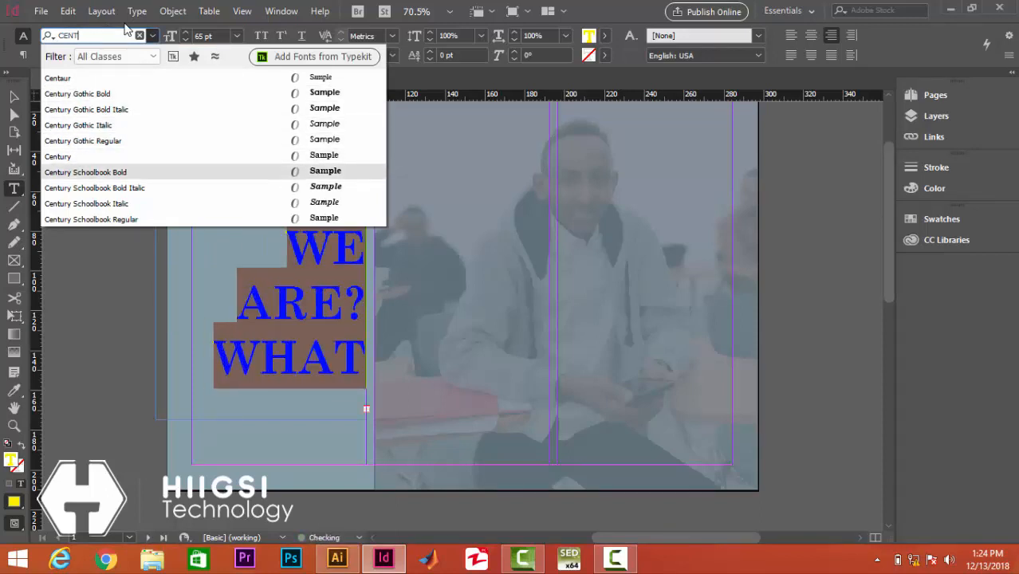
key("Up")
key("Up")
key("Up")
key("Up")
key("Up")
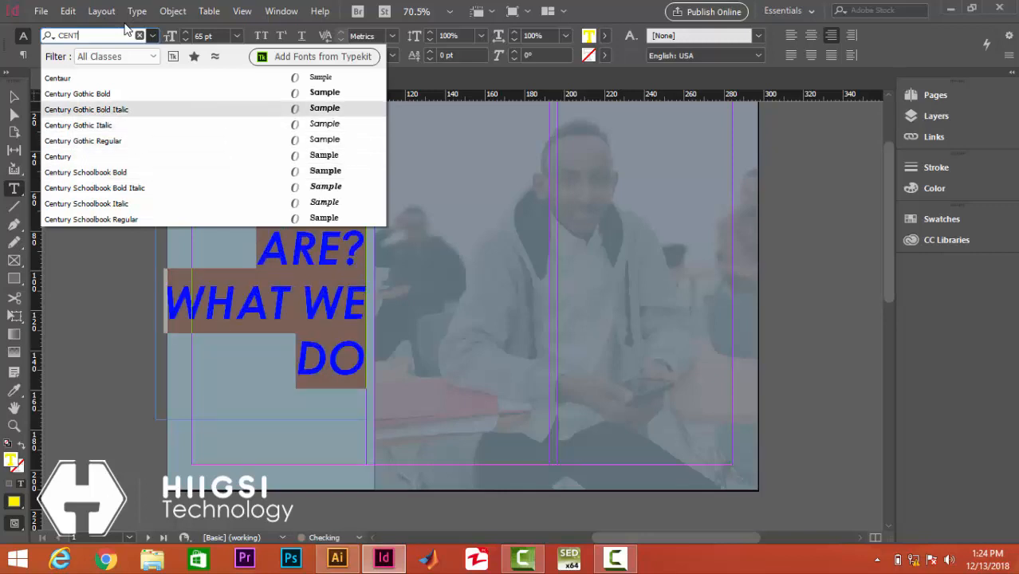
key("Return")
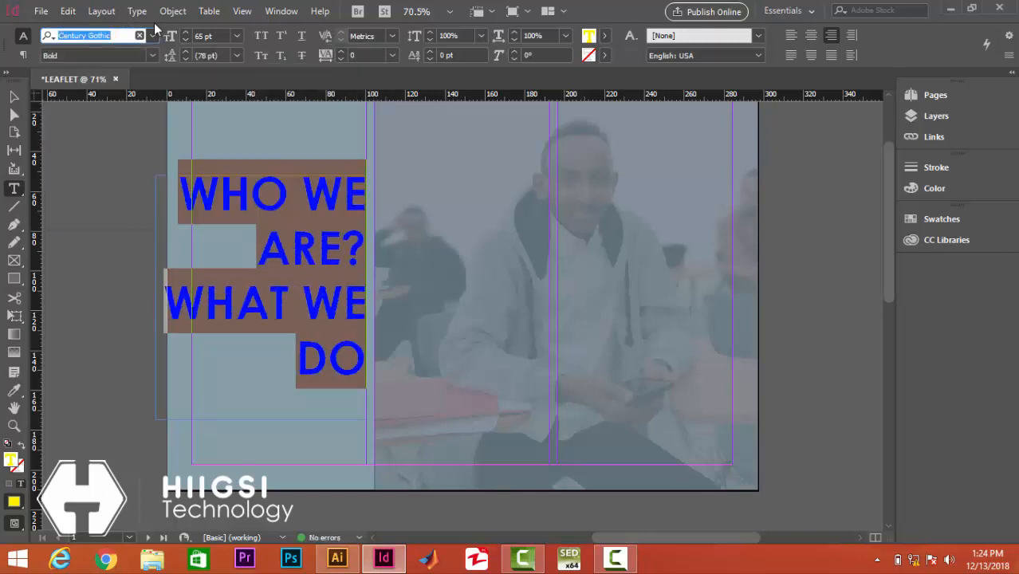
left_click(307, 318)
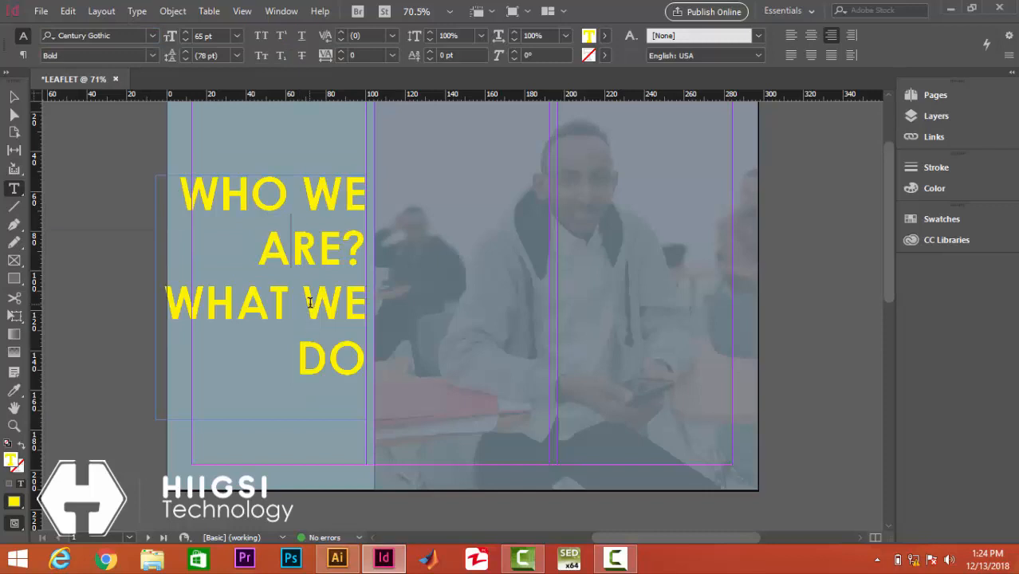
left_click(14, 96)
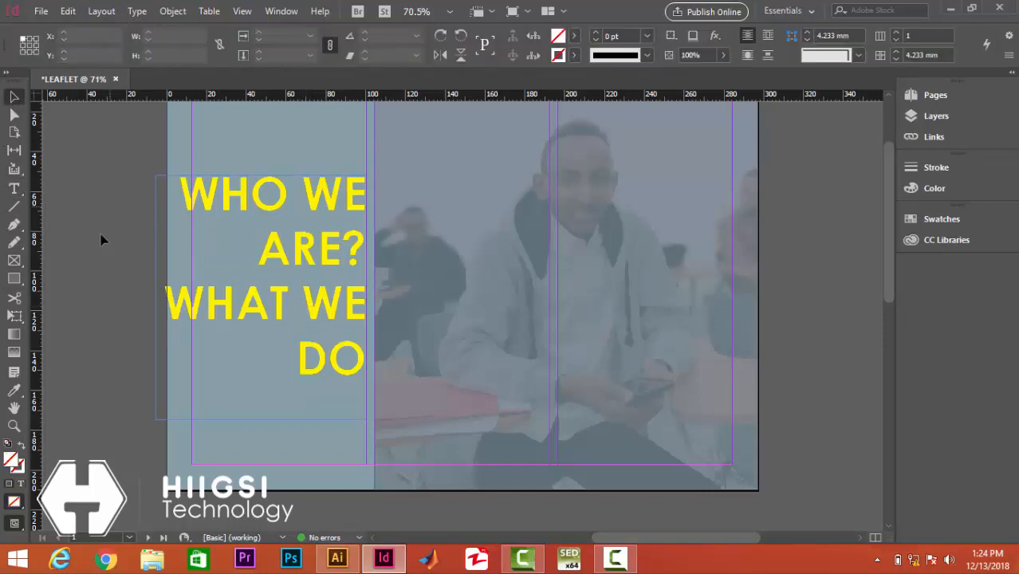
Narrow the page-wide tinted rectangle to about 104.5 mm so it covers only the first column, and set its opacity to 100%.
left_click(225, 484)
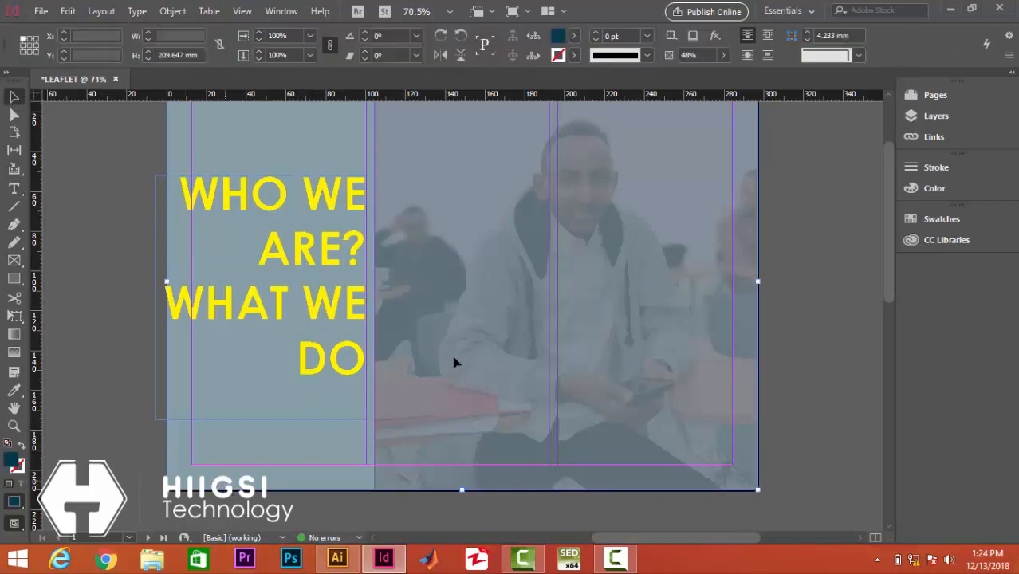
left_click_drag(734, 283, 376, 295)
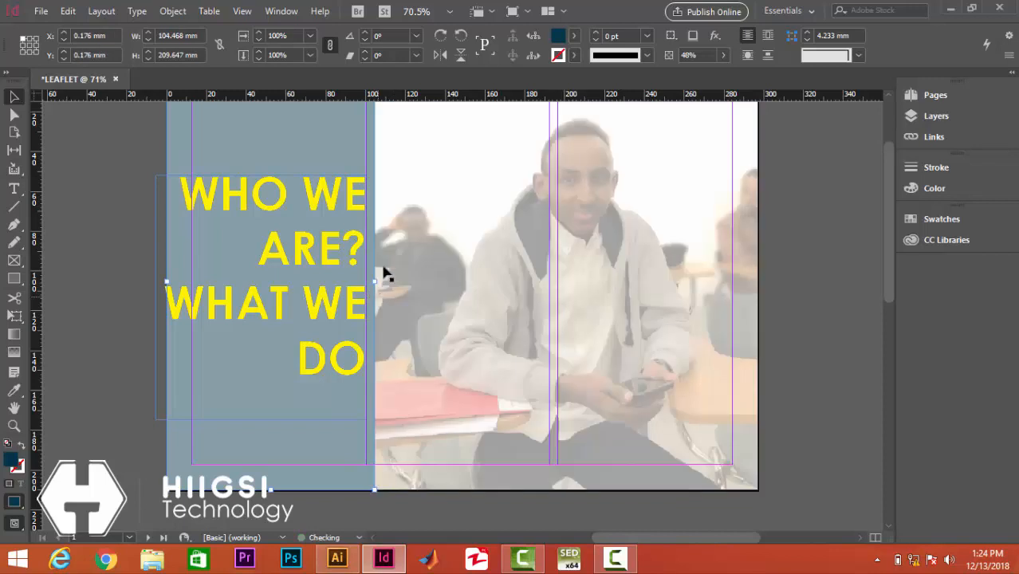
left_click(724, 55)
mouse_move(719, 74)
left_mouse_down()
mouse_move(695, 73)
mouse_move(726, 74)
left_mouse_up()
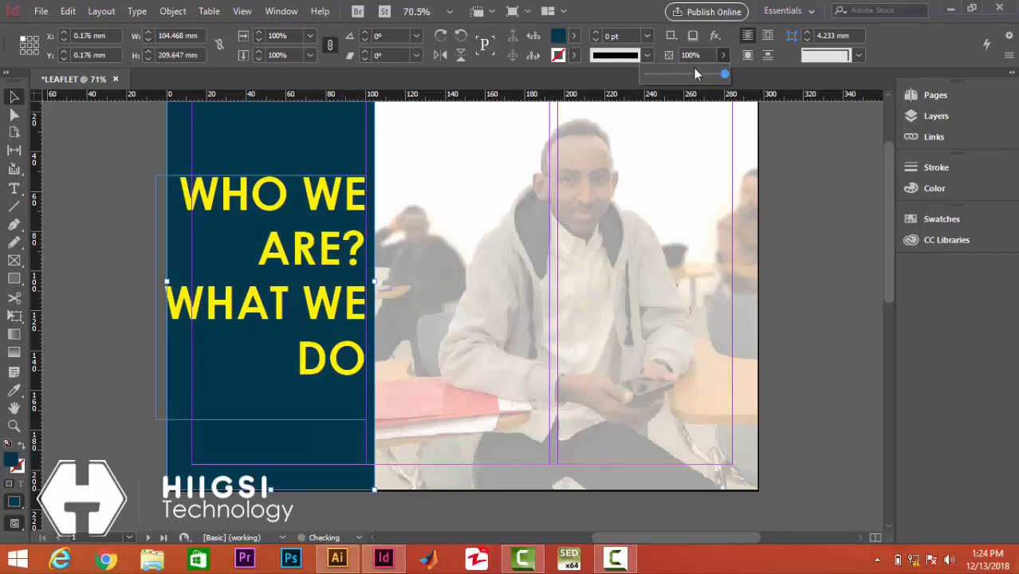
left_click(283, 208)
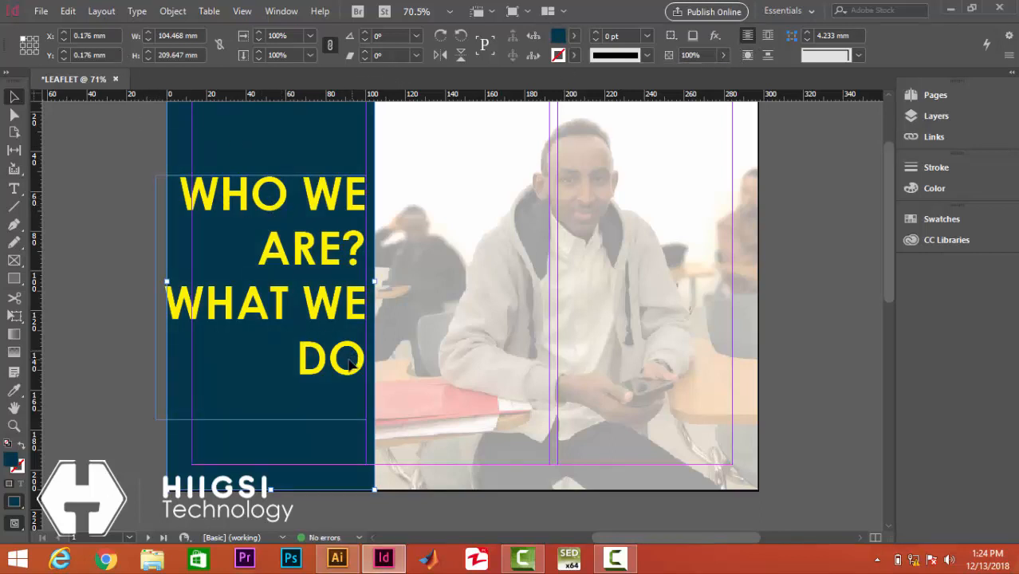
left_click(69, 299)
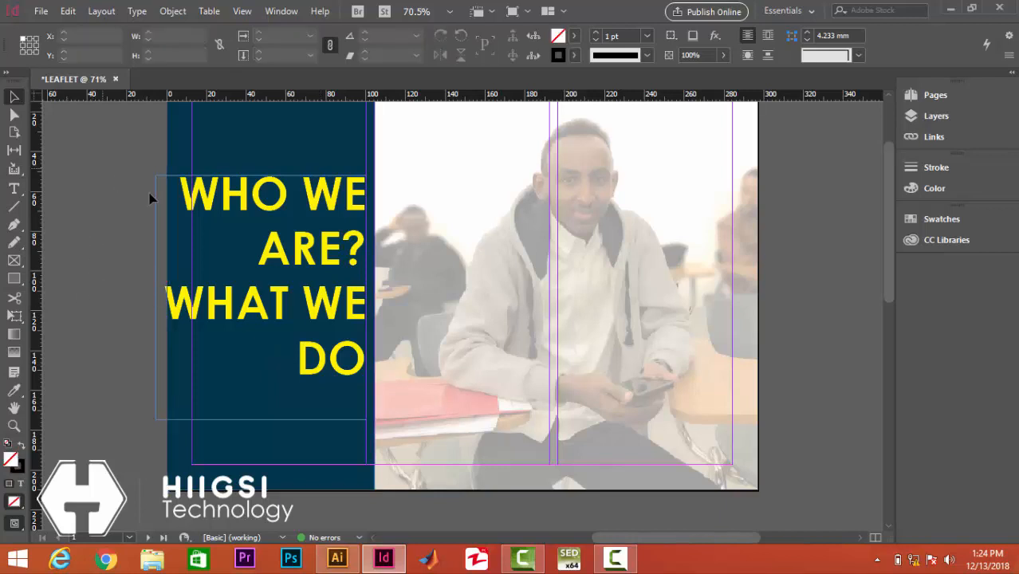
Colour all the heading text white with the [Paper] swatch.
double_click(211, 199)
left_click_drag(182, 186, 364, 380)
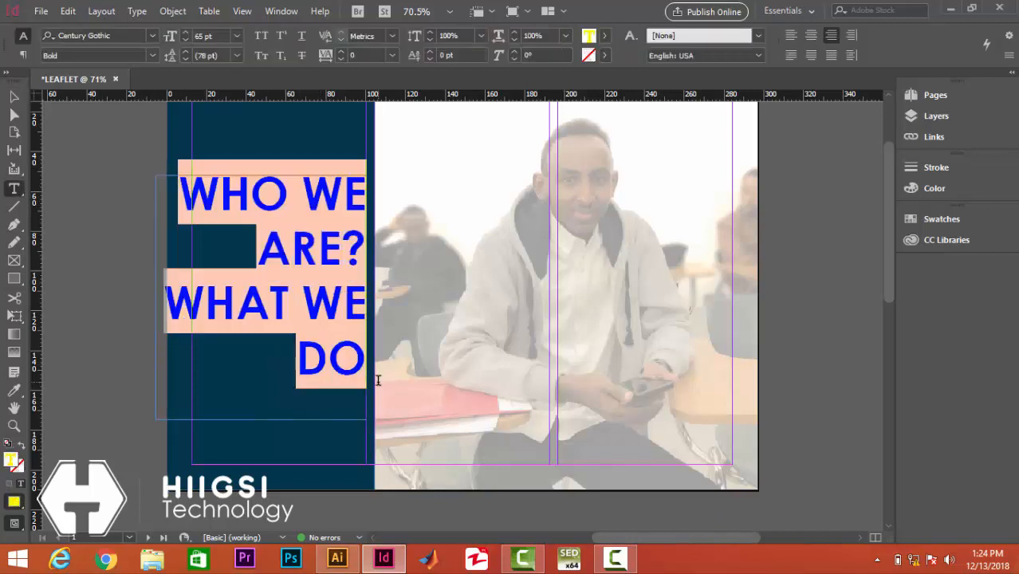
left_click(603, 37)
left_click(453, 114)
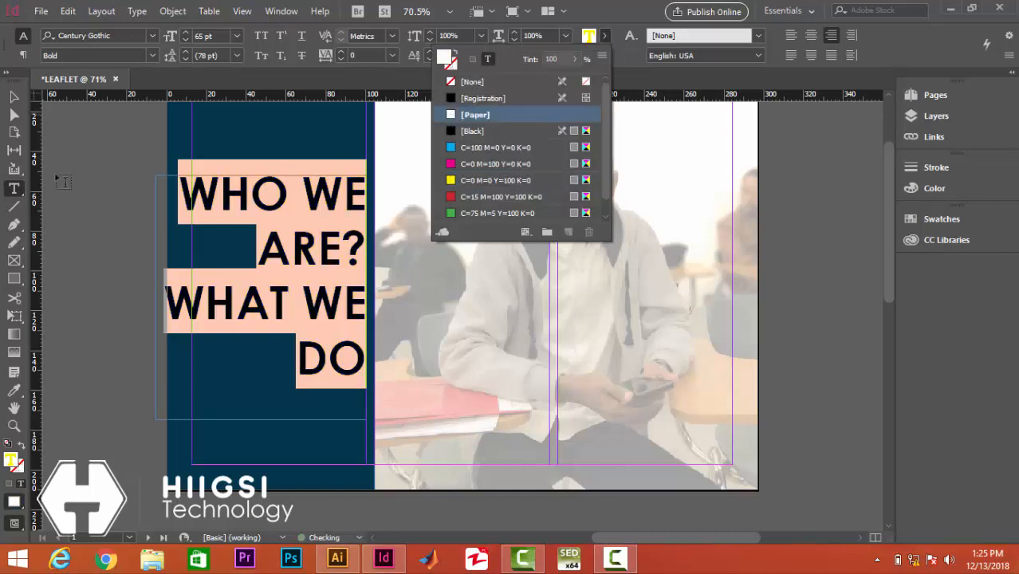
left_click(346, 213)
left_click(208, 287)
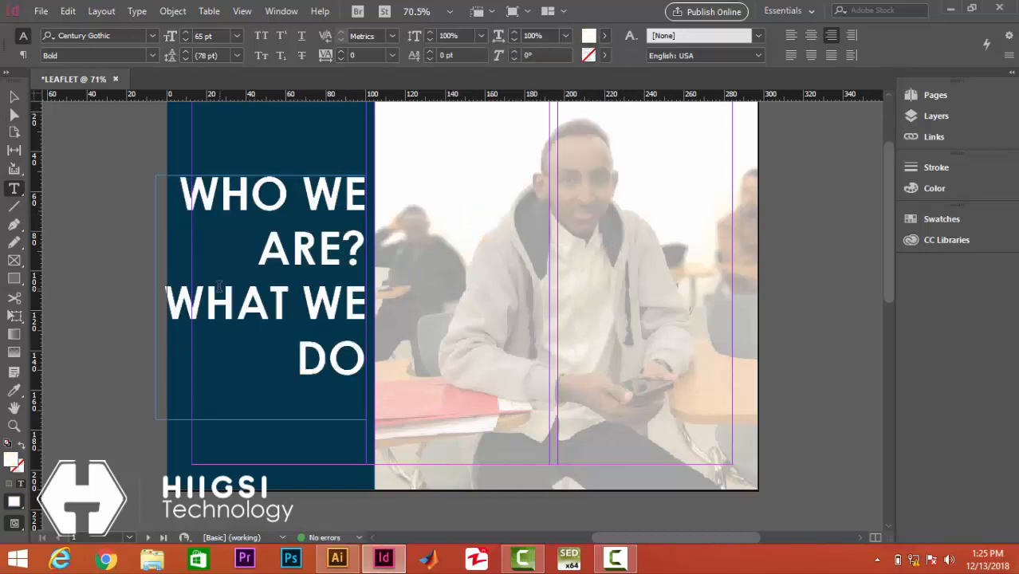
Set the "WHAT WE DO" line to 41 pt and leave text editing.
left_click(167, 300)
left_click_drag(186, 301, 361, 359)
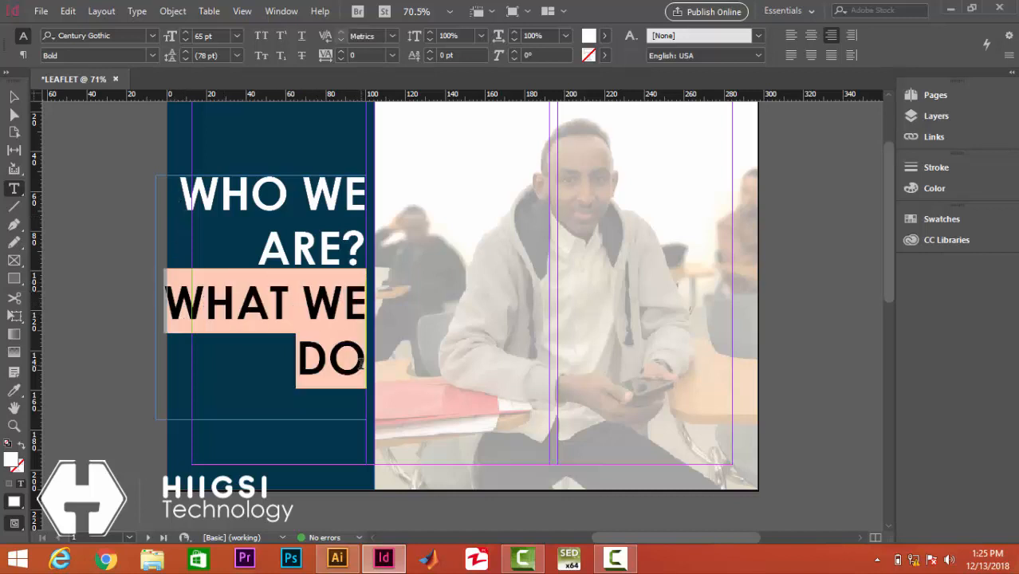
left_click(236, 35)
left_click(221, 215)
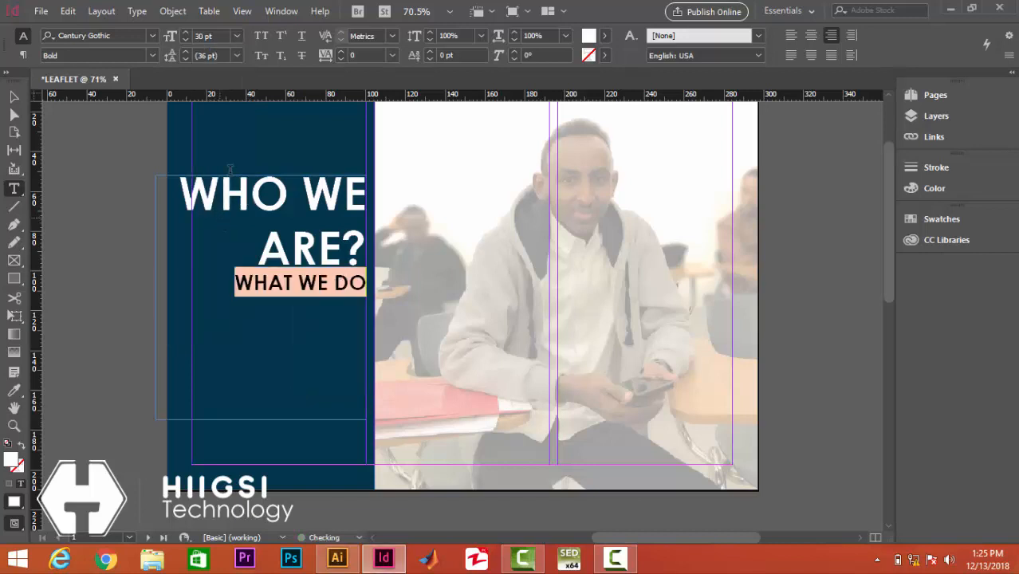
left_click(185, 32)
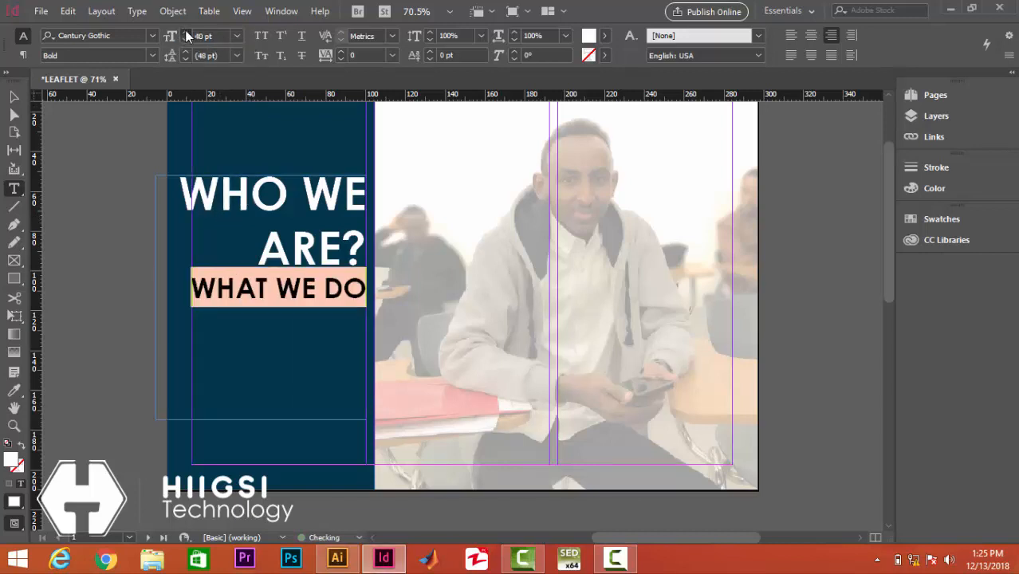
left_click(185, 33)
left_click(185, 39)
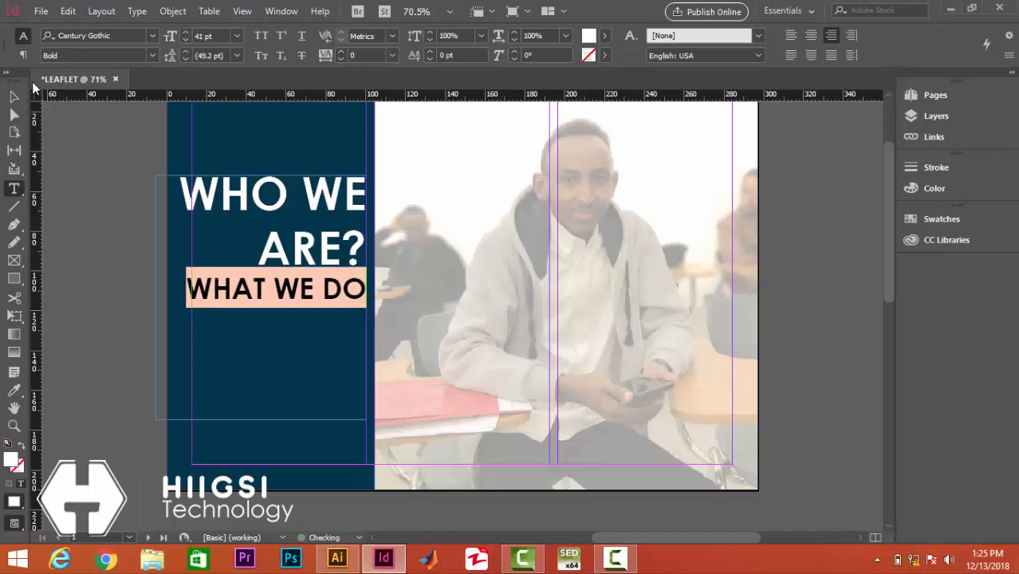
left_click(144, 295)
key("Escape")
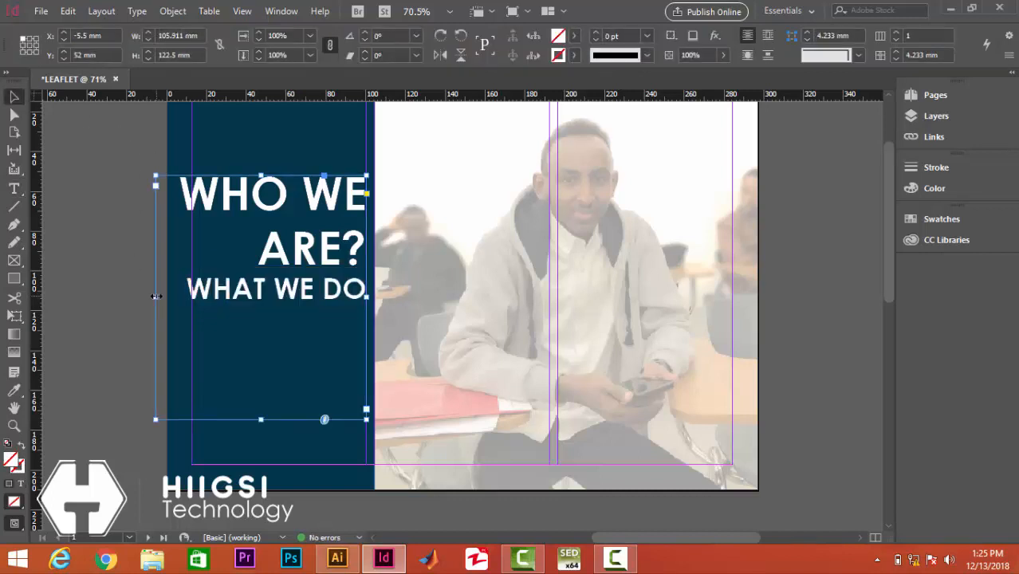
Narrow the heading's text frame to about 96.4 mm by moving its left edge inside the page, and deselect it.
left_click_drag(156, 295, 174, 296)
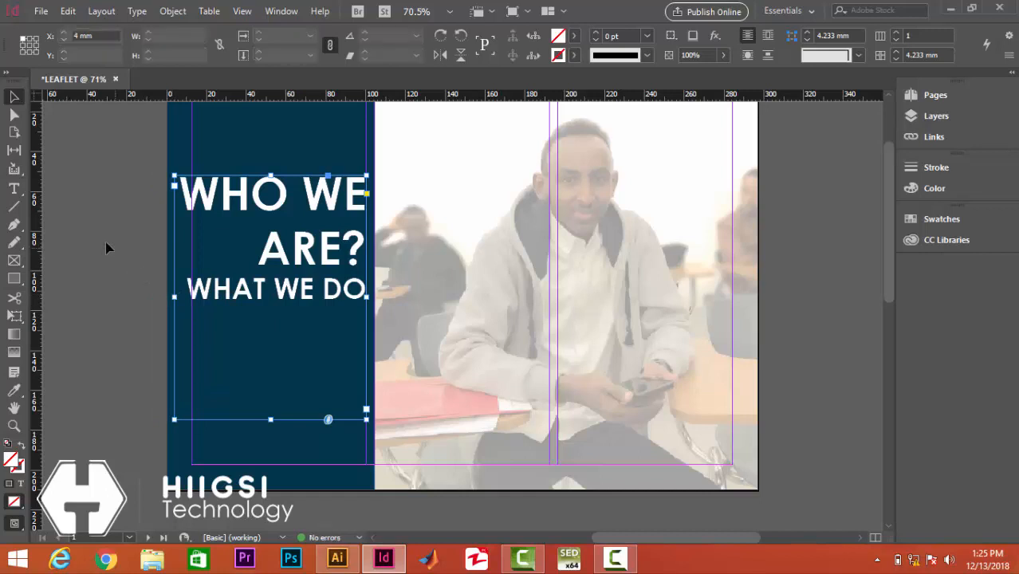
left_click(69, 243)
scroll(182, 267, "up", 2)
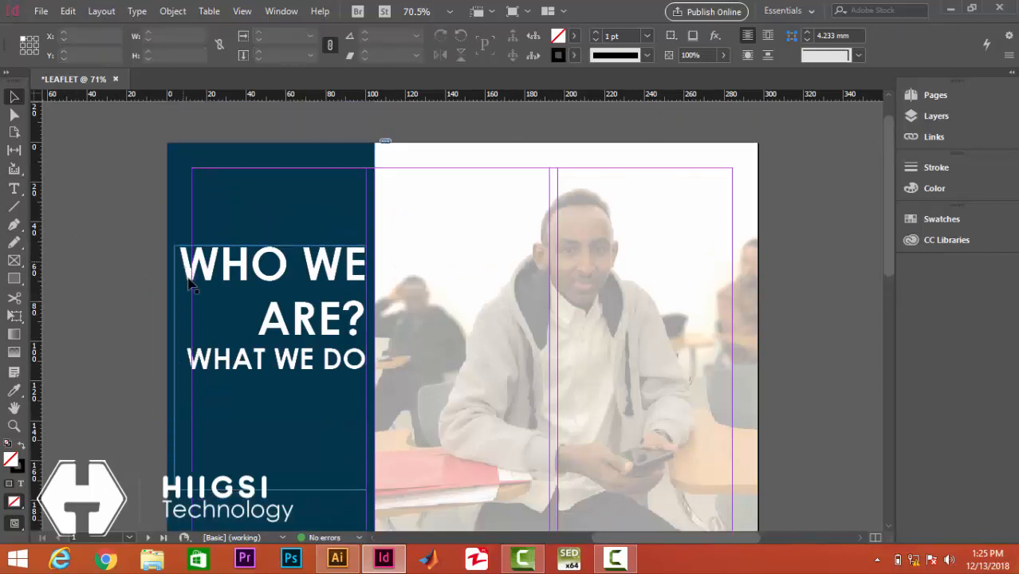
Break "WHO WE ARE?" into three lines with one word on each.
left_click(315, 266)
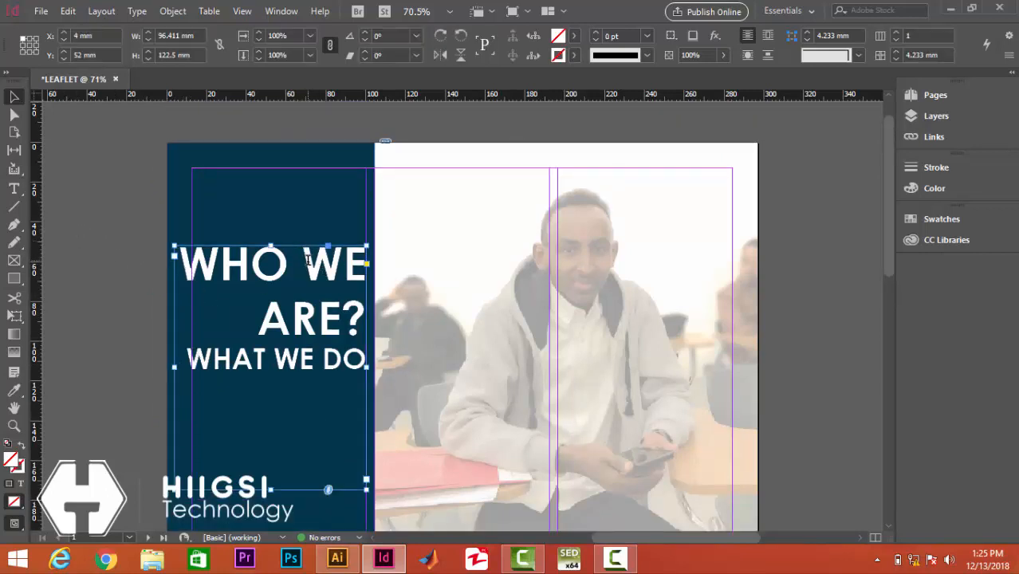
double_click(307, 260)
key("Return")
key("Right")
key("Right")
key("Right")
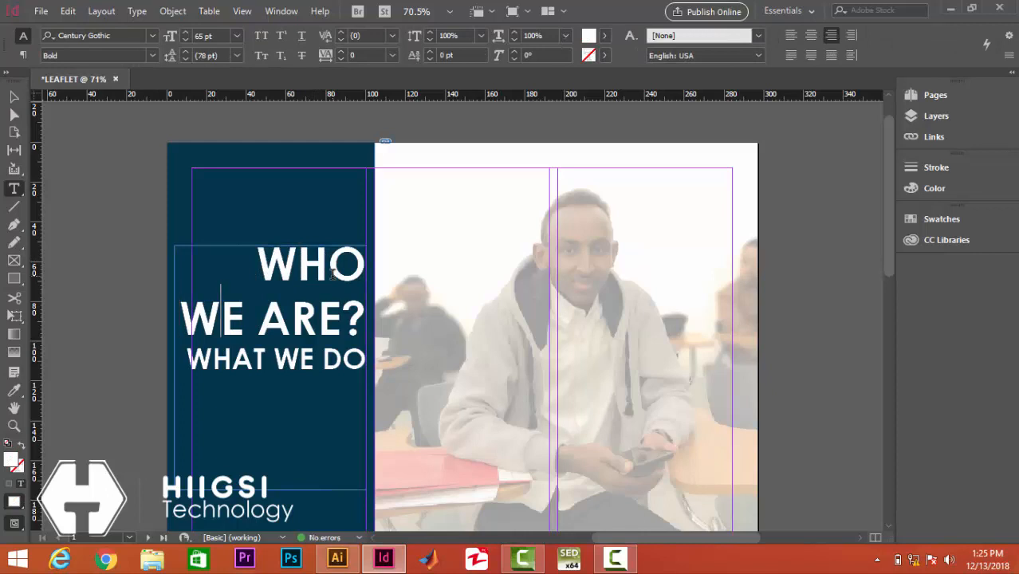
key("Return")
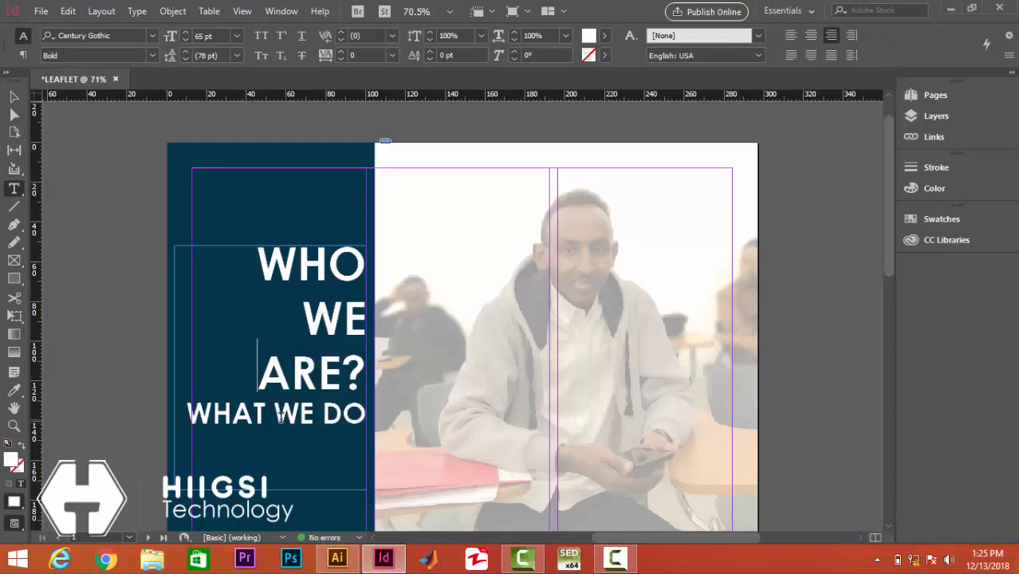
Break "WHAT WE DO" into three lines with one word on each.
left_click(276, 416)
key("Return")
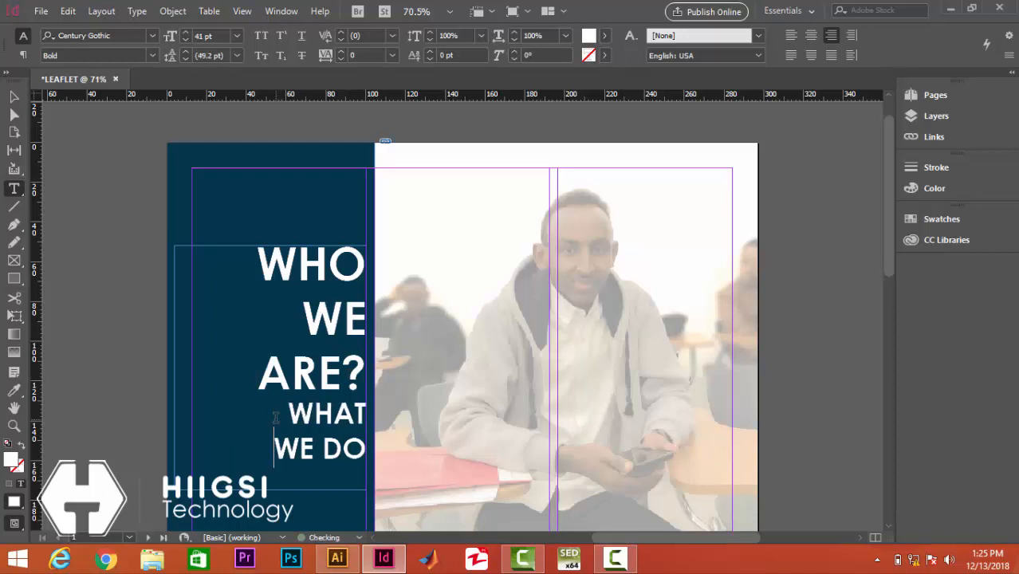
left_click(318, 449)
key("Return")
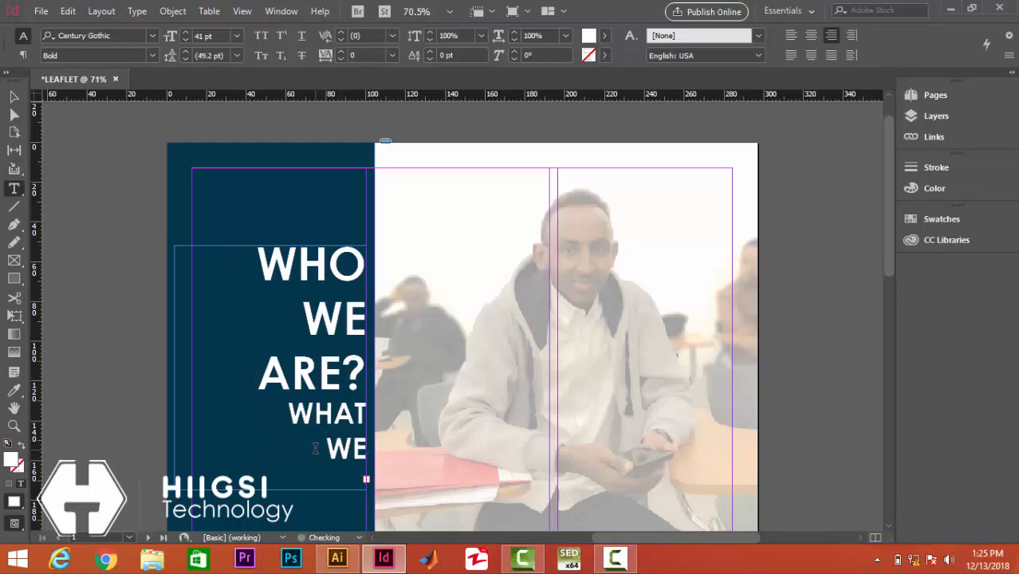
Extend the bottom edge of the heading's text frame to a height of about 142 mm.
scroll(283, 386, "down", 2)
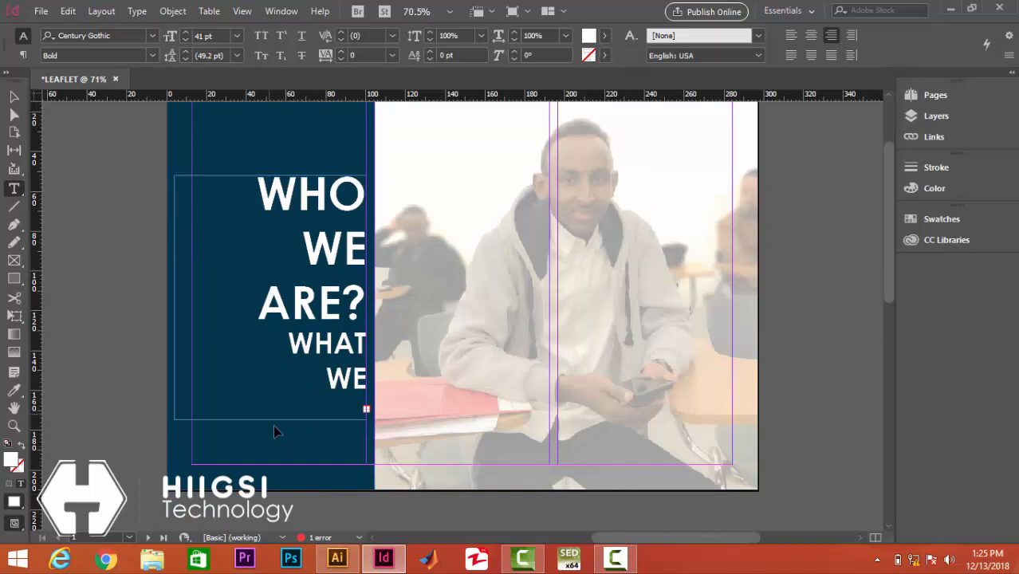
left_click(9, 97)
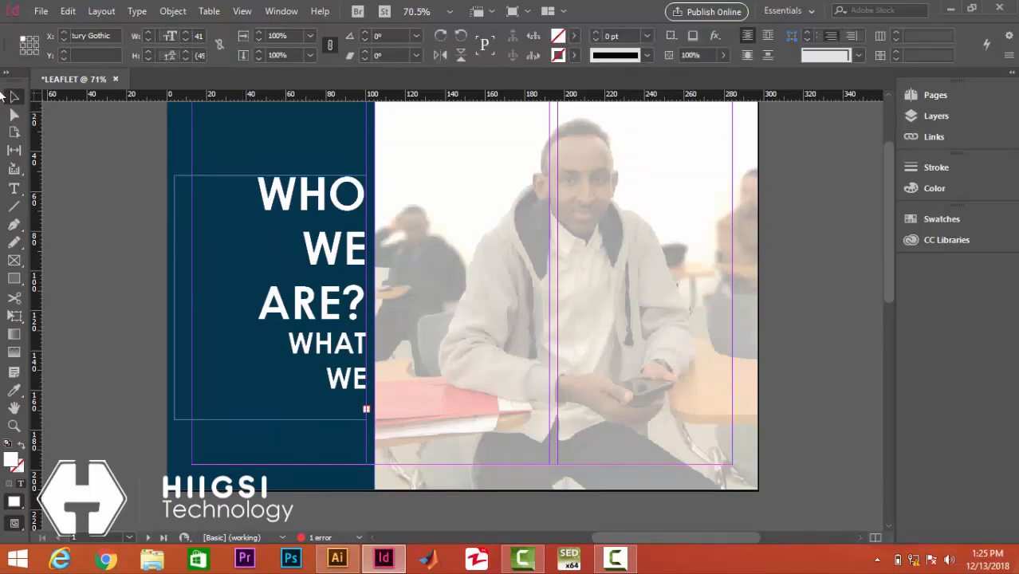
left_click_drag(271, 420, 271, 458)
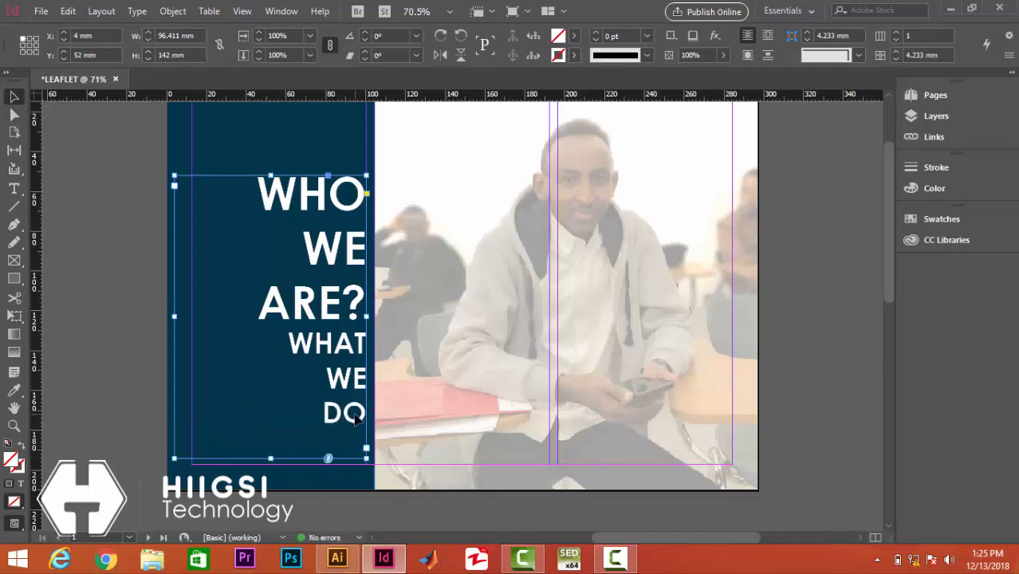
Add a "?" on its own line below "DO" in the heading and leave text editing.
double_click(357, 419)
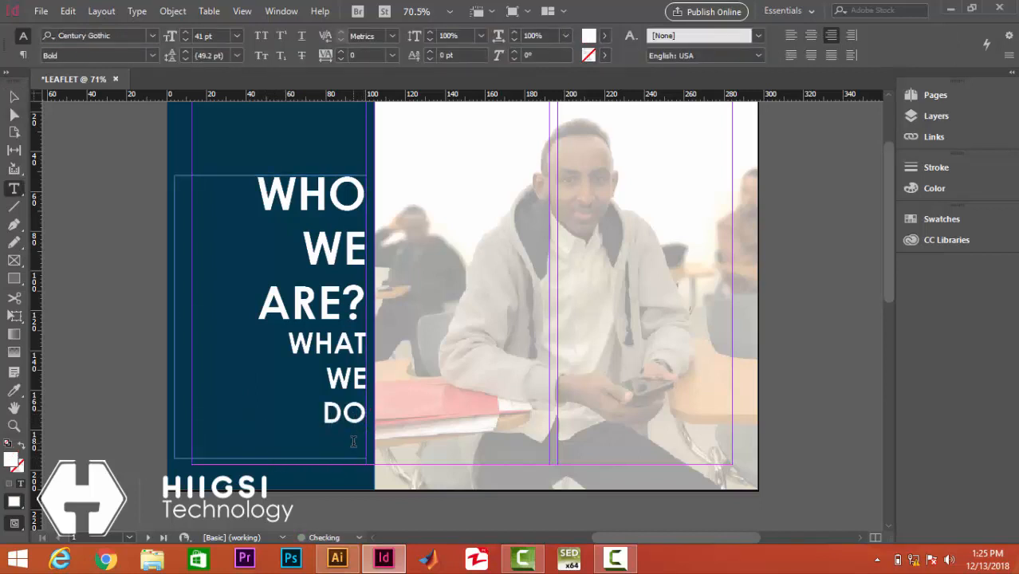
key("Return")
type("?")
left_click(14, 96)
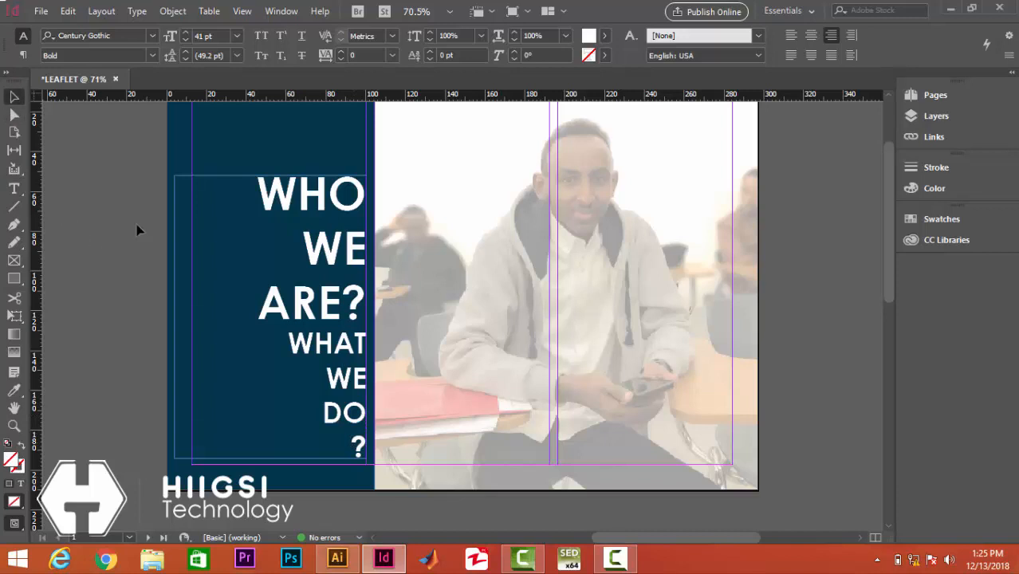
Shift the heading's text frame slightly left to X 2 mm and deselect it.
left_click(331, 252)
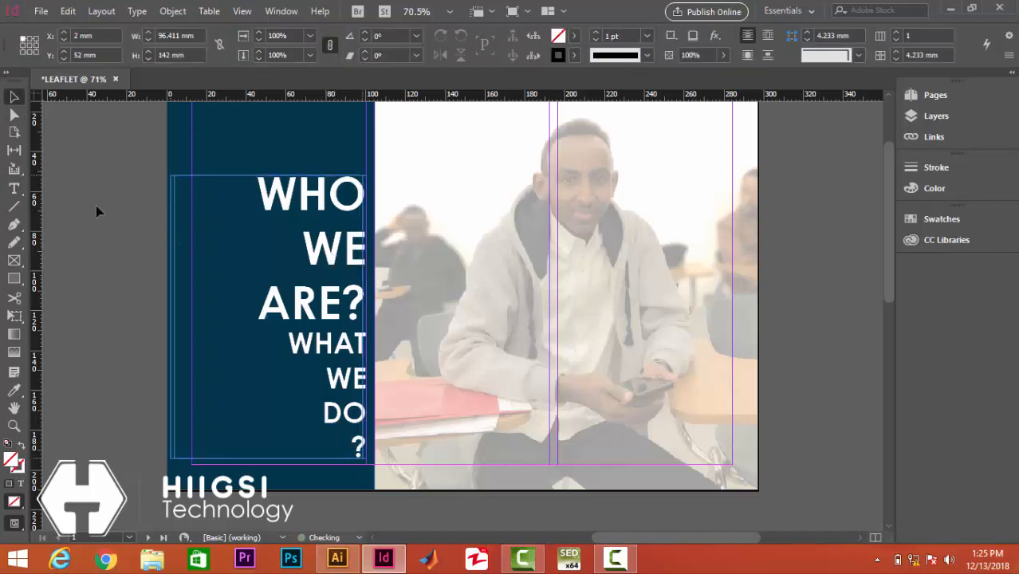
left_click(129, 206)
scroll(129, 207, "up", 3)
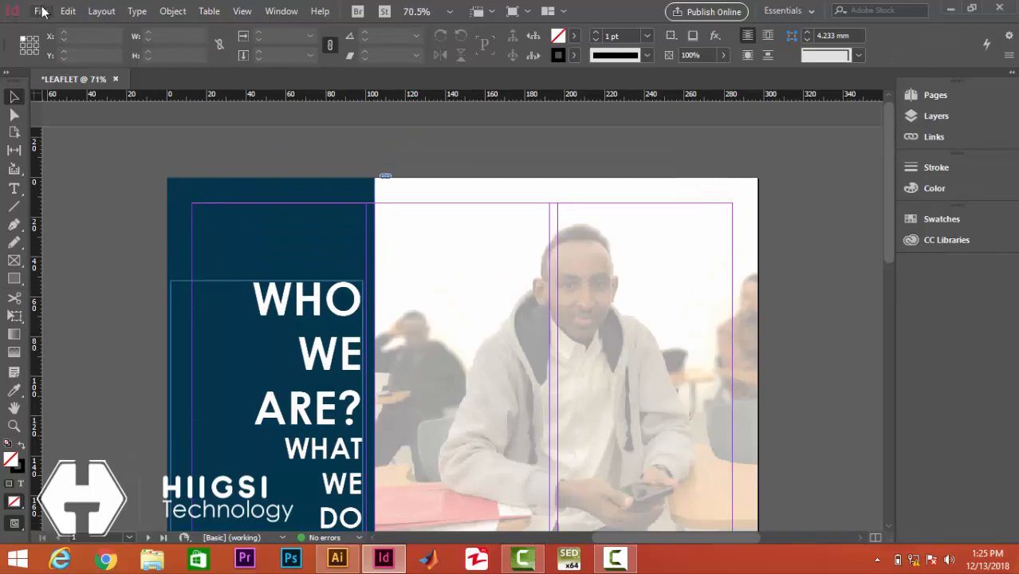
Start placing a file and browse to the HIIGSI TECH folder on New Volume (D:).
left_click(41, 11)
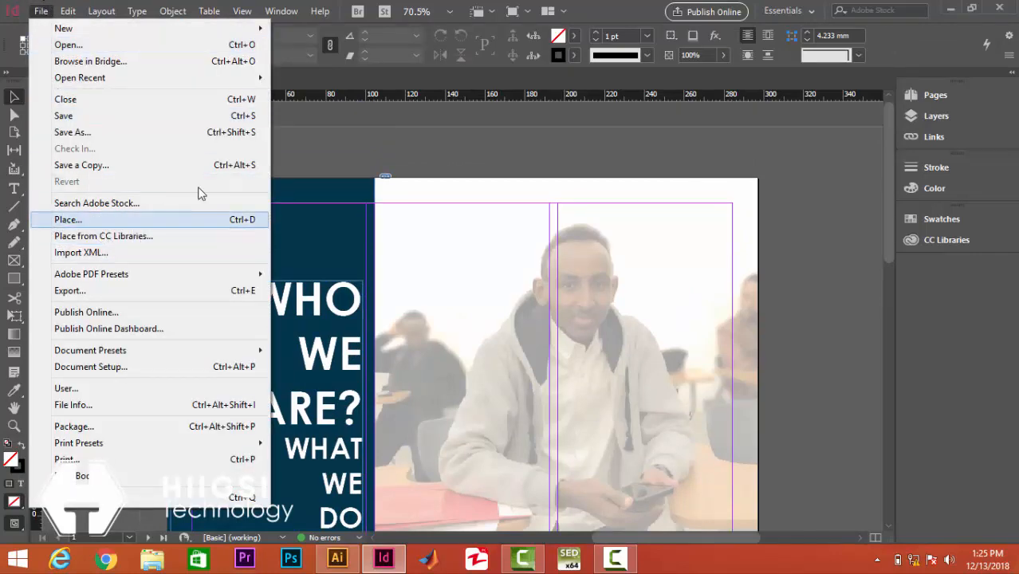
left_click(287, 129)
left_click(41, 11)
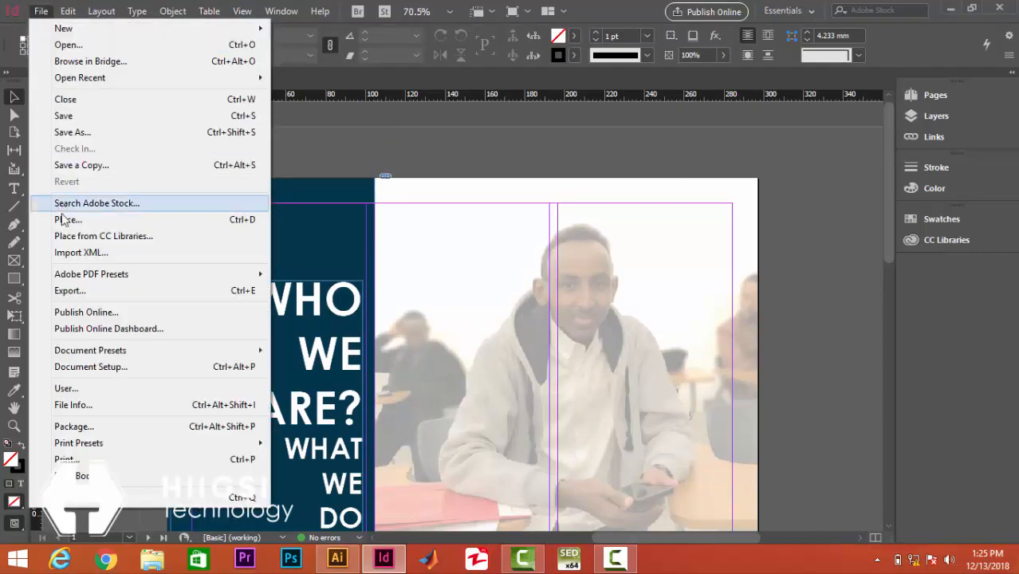
left_click(66, 222)
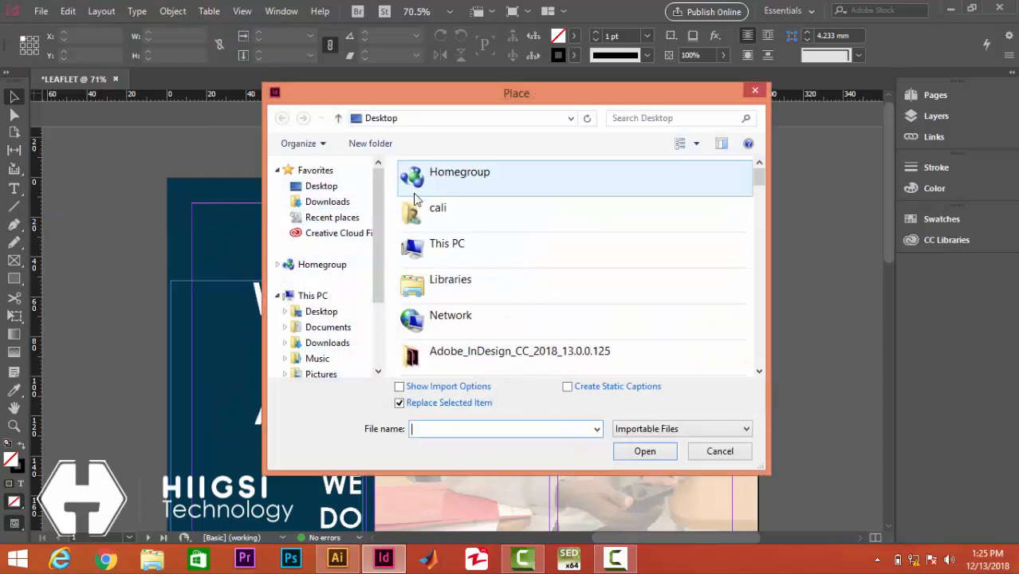
double_click(442, 249)
scroll(486, 319, "down", 3)
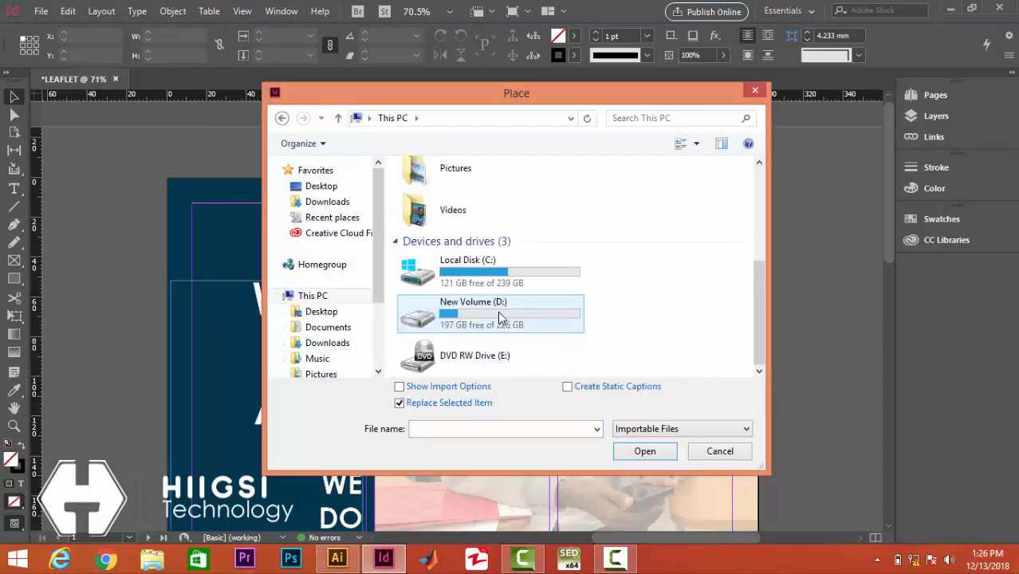
double_click(498, 311)
double_click(487, 327)
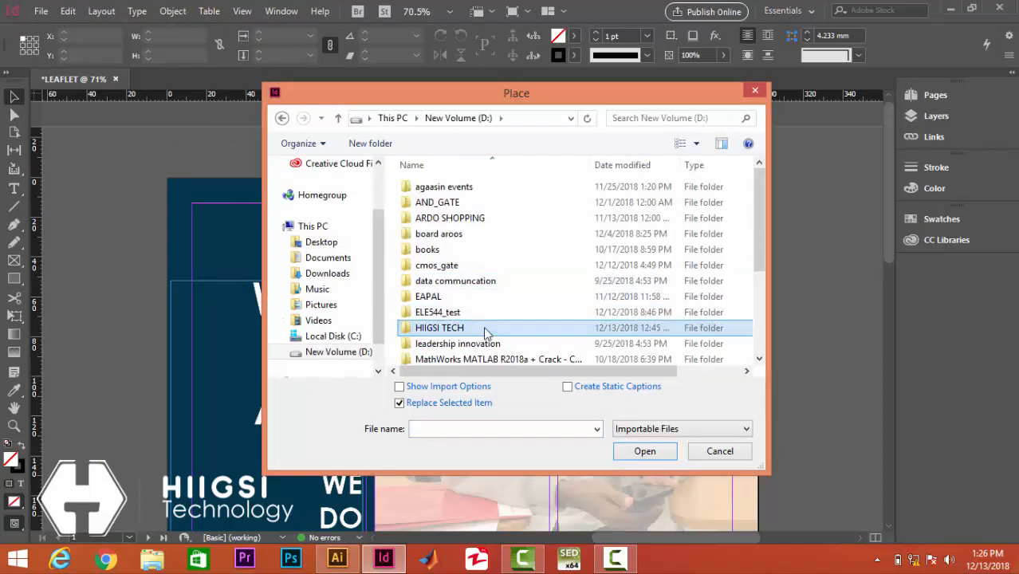
Place the "title bar cusub" logo above the heading in the blue panel, about 81 mm wide and 24 mm high, and deselect it.
left_click_drag(757, 181, 762, 352)
left_click(431, 236)
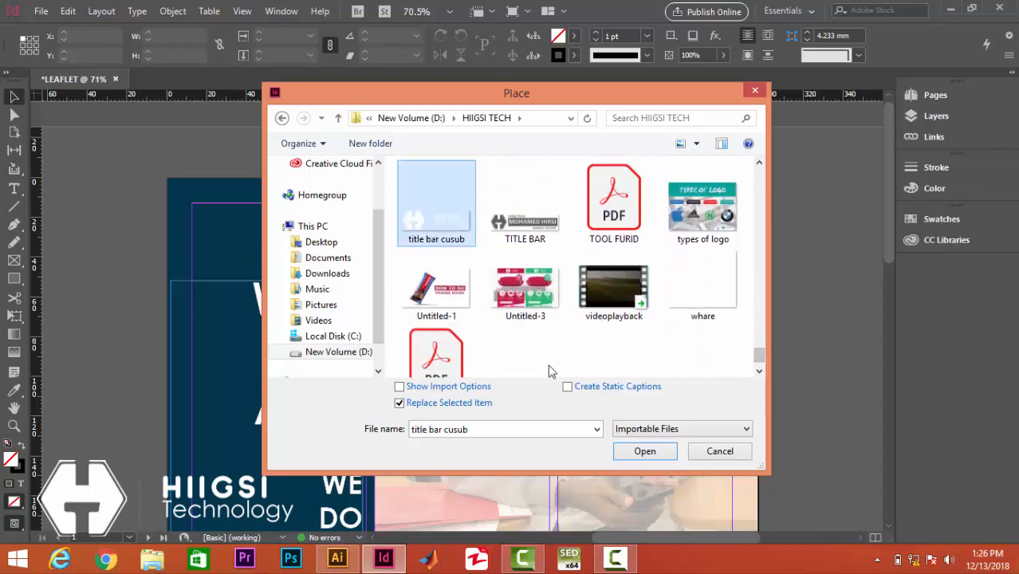
left_click(644, 452)
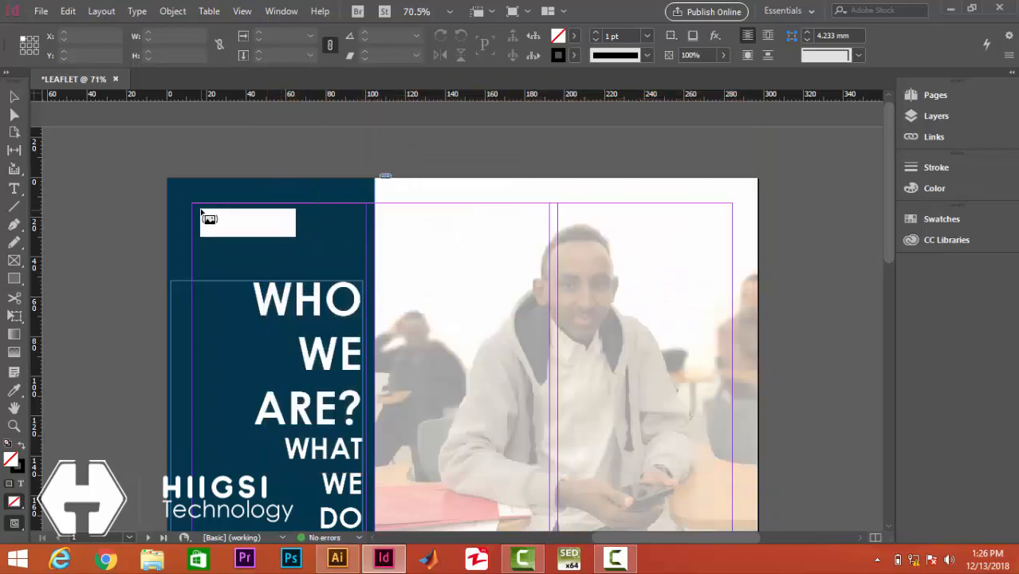
left_click_drag(205, 214, 365, 274)
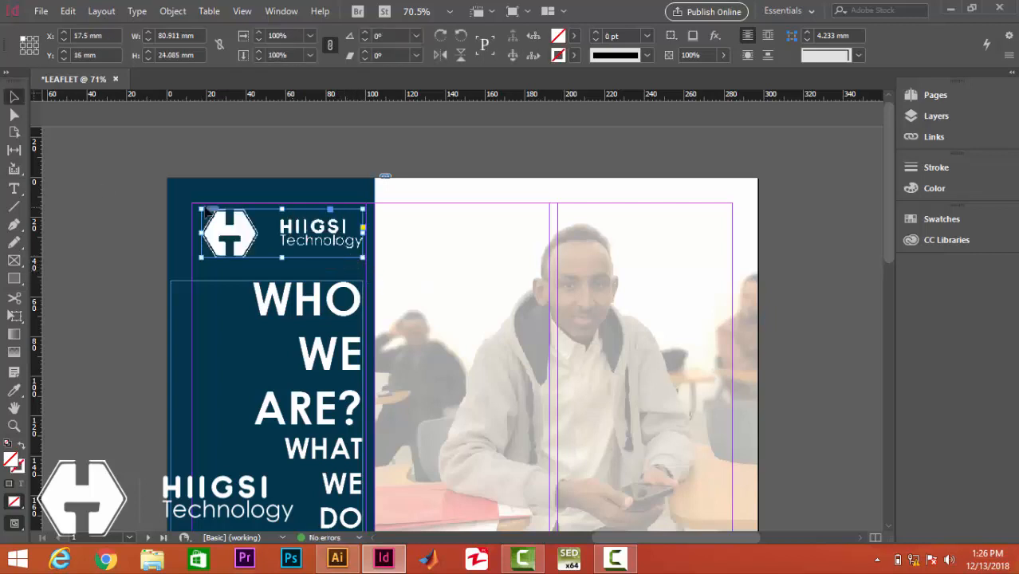
left_click(107, 167)
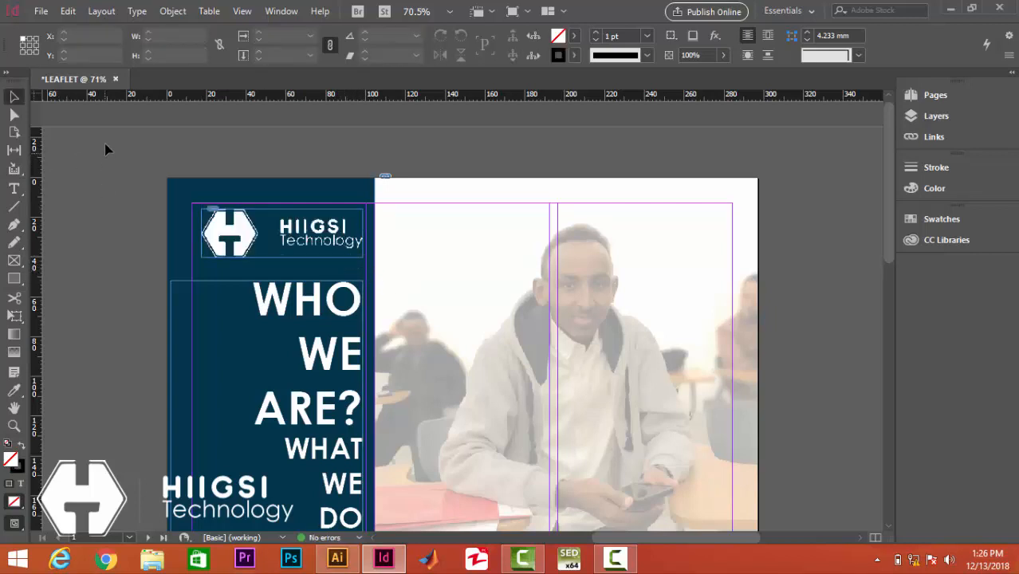
With the Pen tool, draw a sagging curve from the blue panel's edge at about Y 146 mm to the page's right edge at about Y 194 mm.
scroll(105, 195, "down", 4)
scroll(106, 227, "up", 3)
scroll(107, 222, "down", 1)
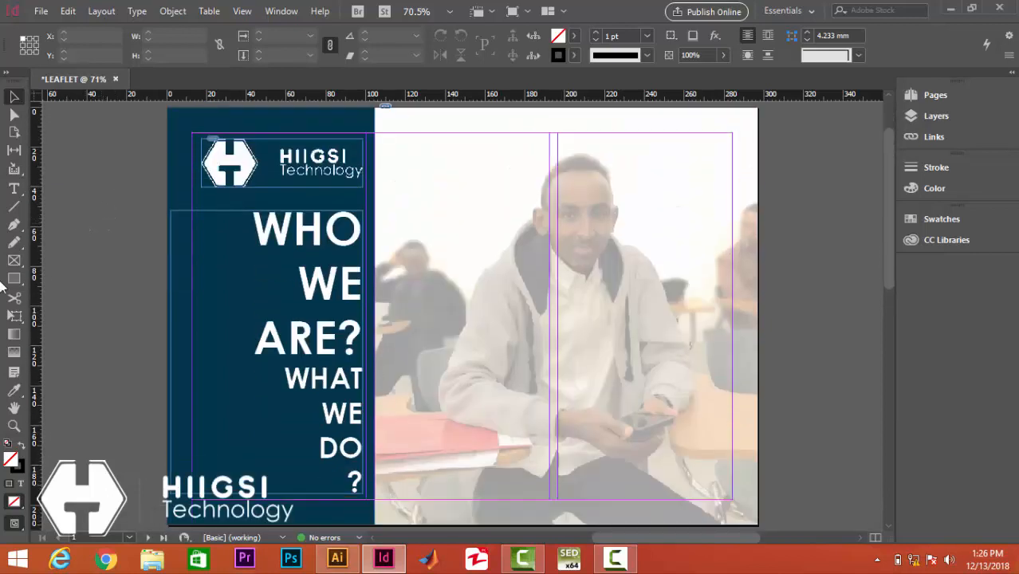
left_click(24, 276)
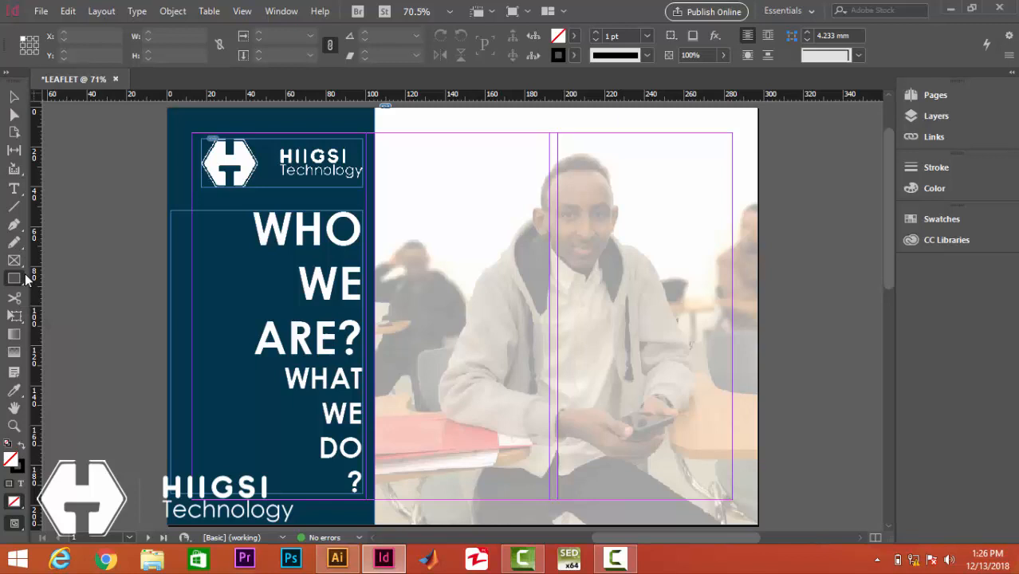
left_click(14, 224)
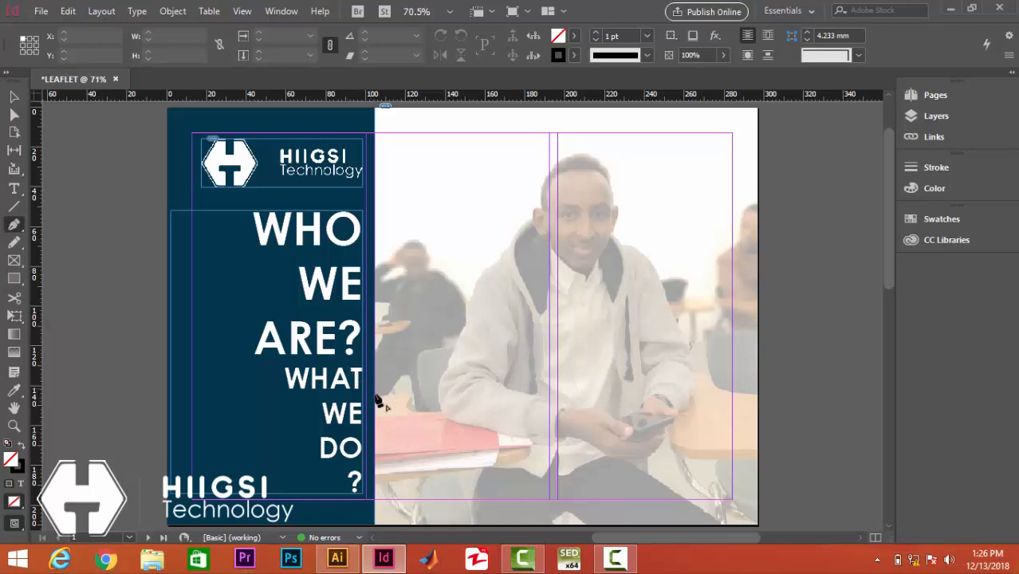
left_click(381, 402)
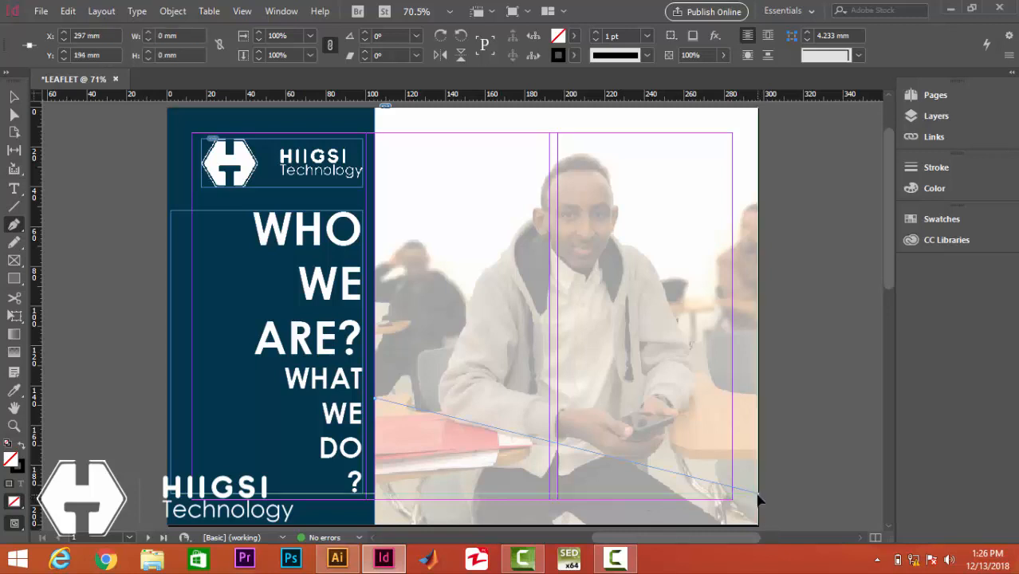
left_click_drag(759, 499, 855, 481)
Make the curve's end point a corner and close the path along the page's bottom edge and the blue panel's edge.
scroll(693, 510, "down", 1)
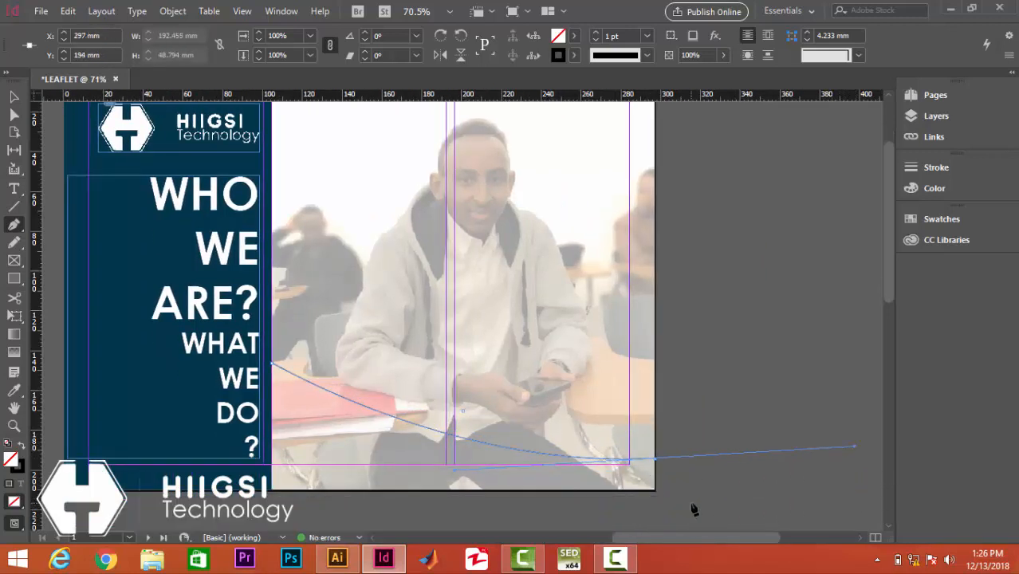
left_click(655, 460)
left_click(656, 491)
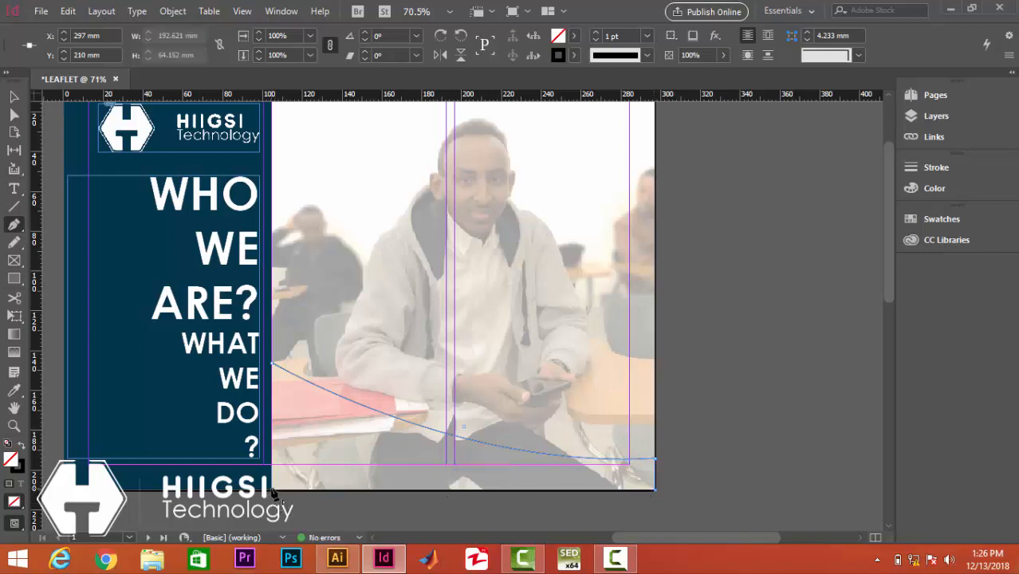
left_click(273, 491)
left_click(272, 365)
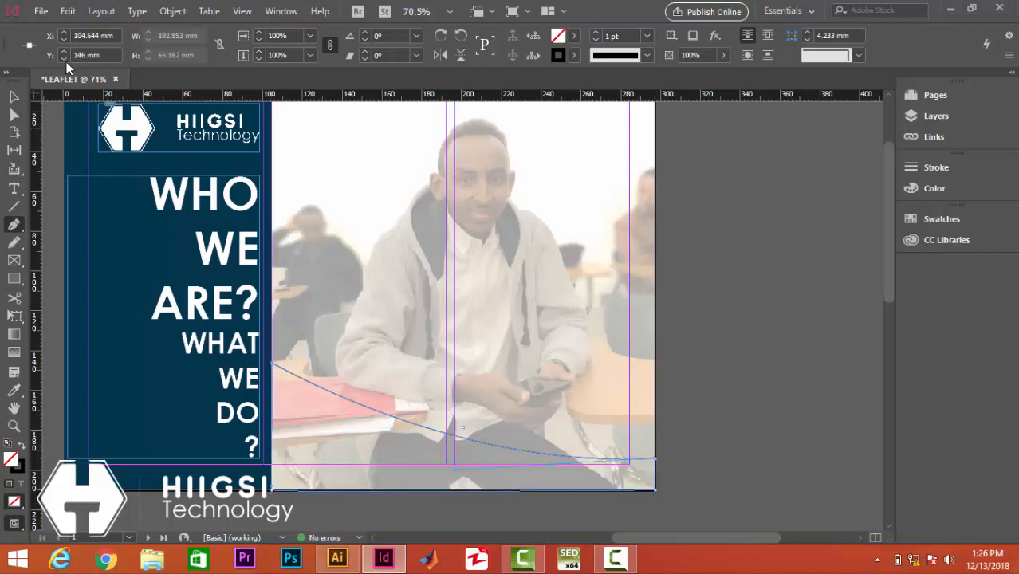
Fill the curved shape with the panel's dark blue using the Eyedropper, and deselect it.
left_click(13, 98)
key("i")
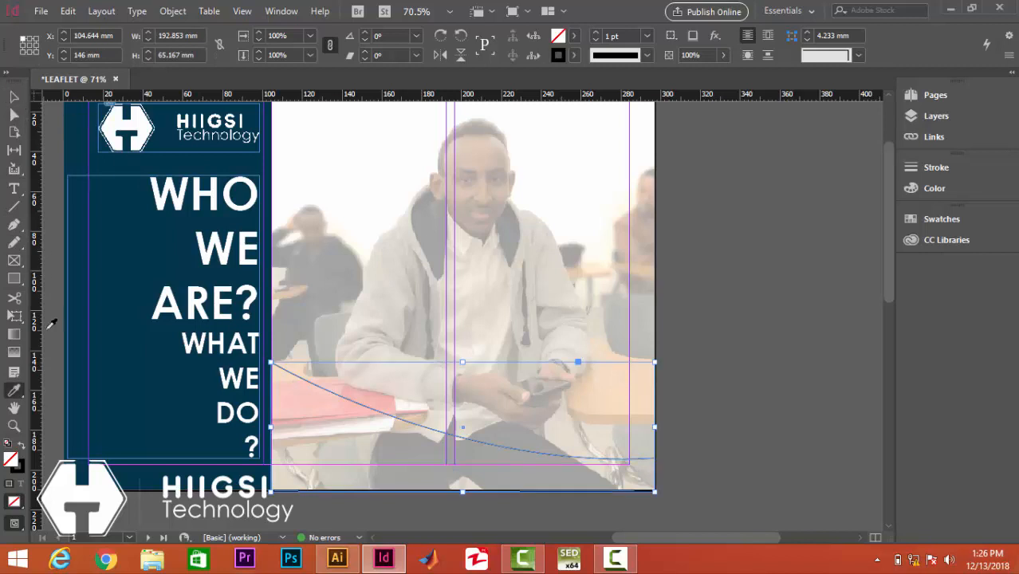
left_click(83, 468)
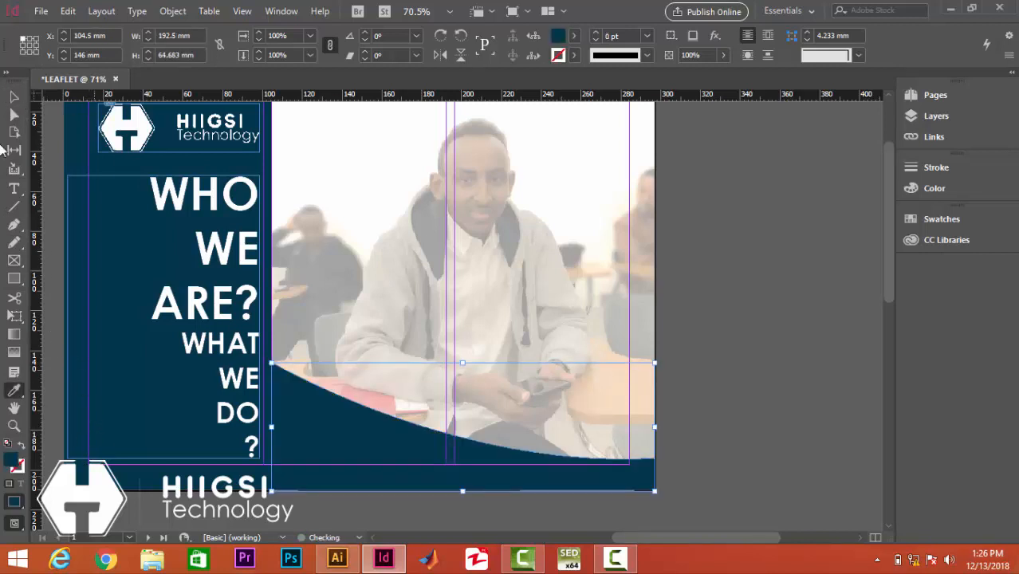
left_click(14, 98)
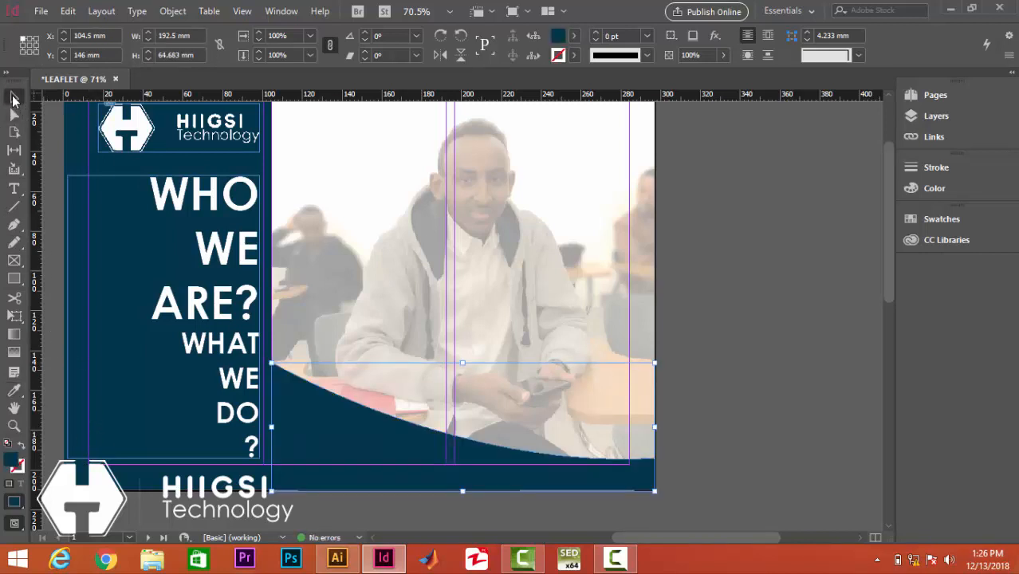
left_click(724, 322)
Draw a rectangle about 48 × 12.5 mm near the top of the middle column and give it rounded corners.
scroll(726, 310, "up", 3)
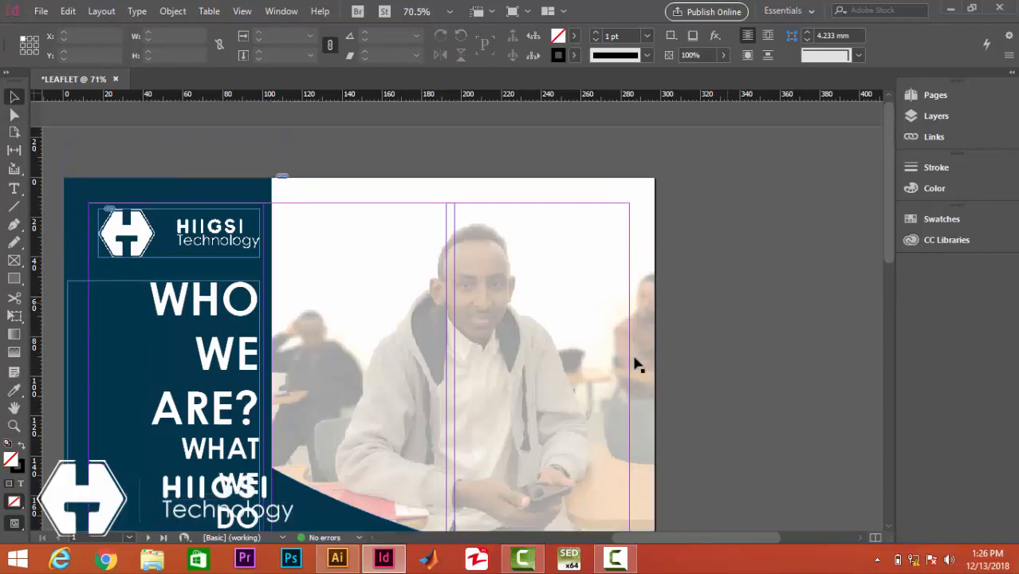
scroll(706, 247, "down", 1)
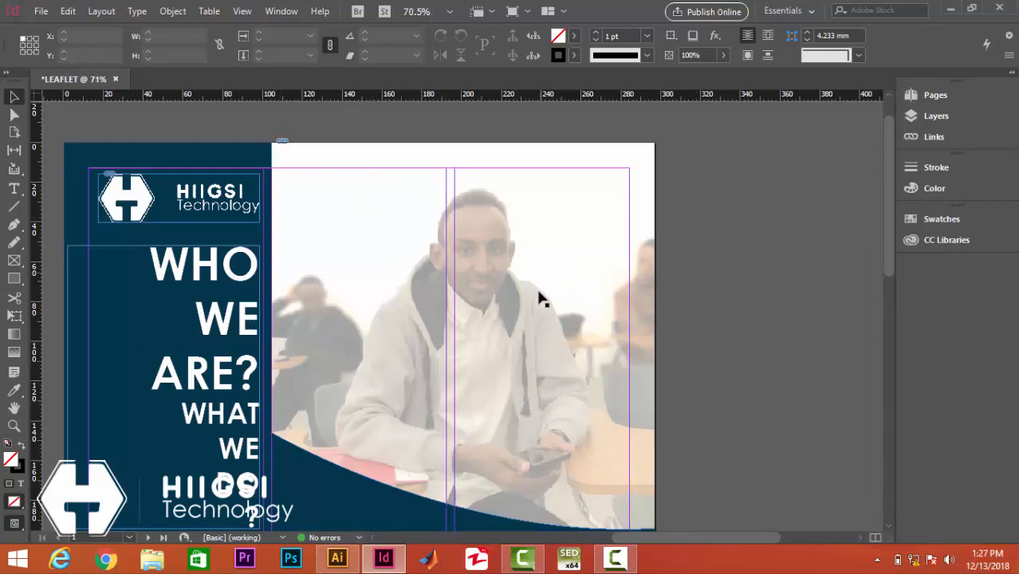
scroll(427, 340, "down", 1)
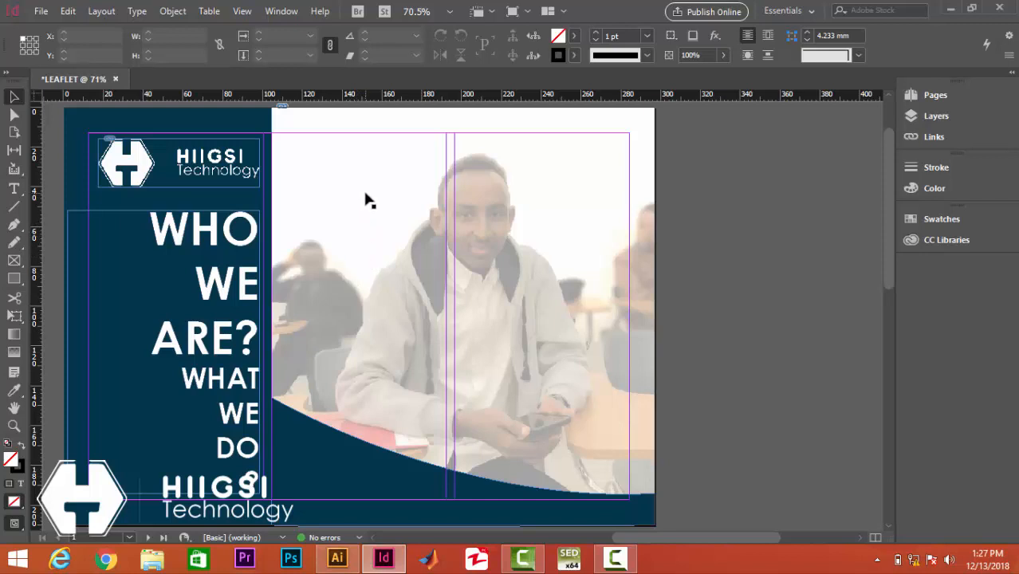
left_click(13, 191)
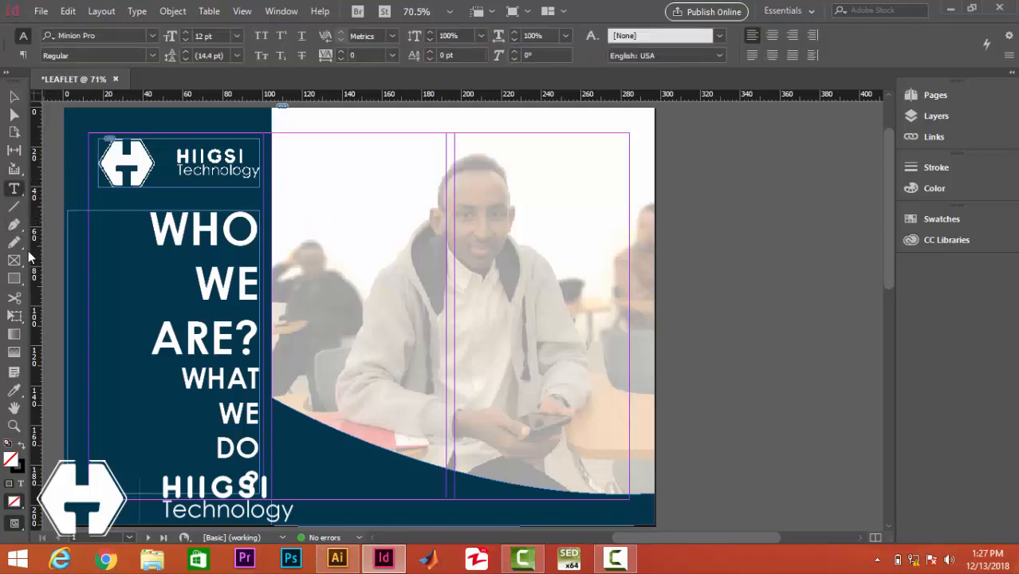
left_click(13, 279)
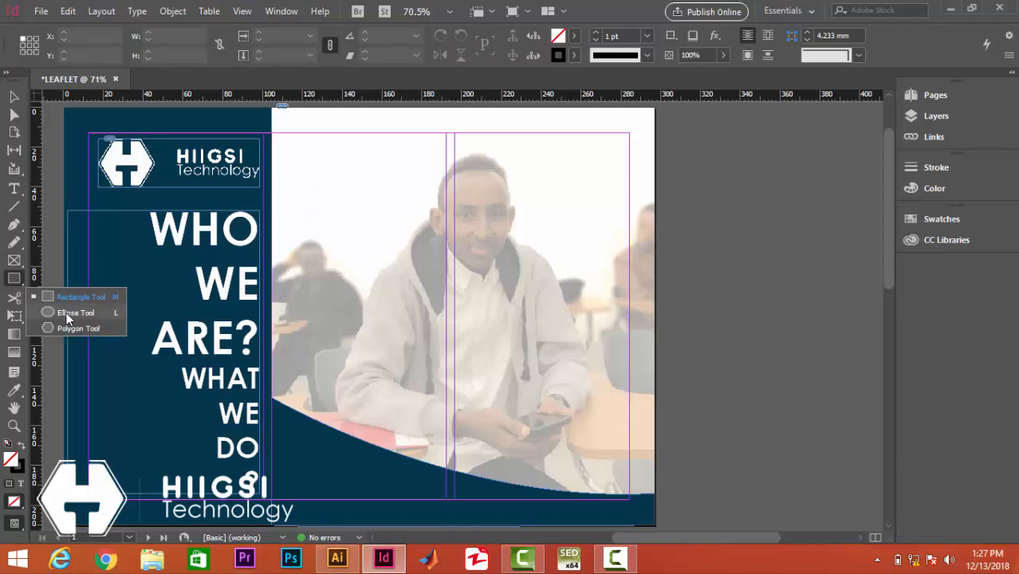
left_click(53, 299)
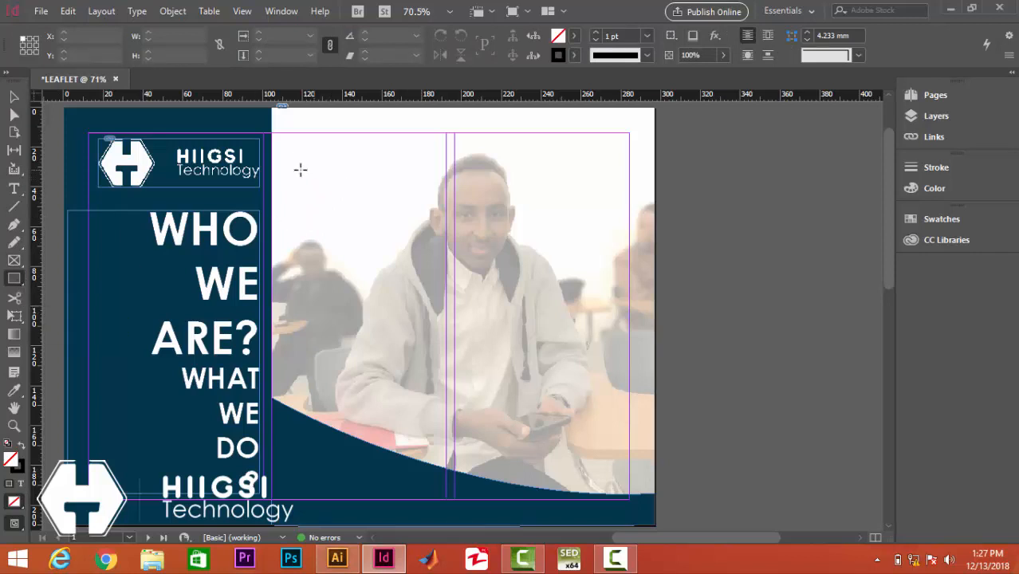
left_click_drag(298, 170, 396, 195)
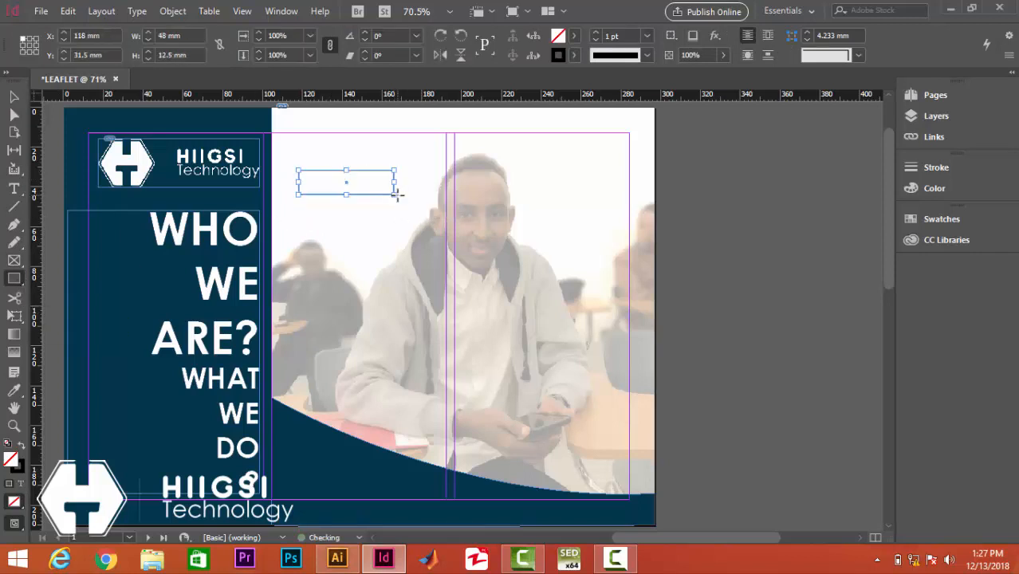
left_click(858, 55)
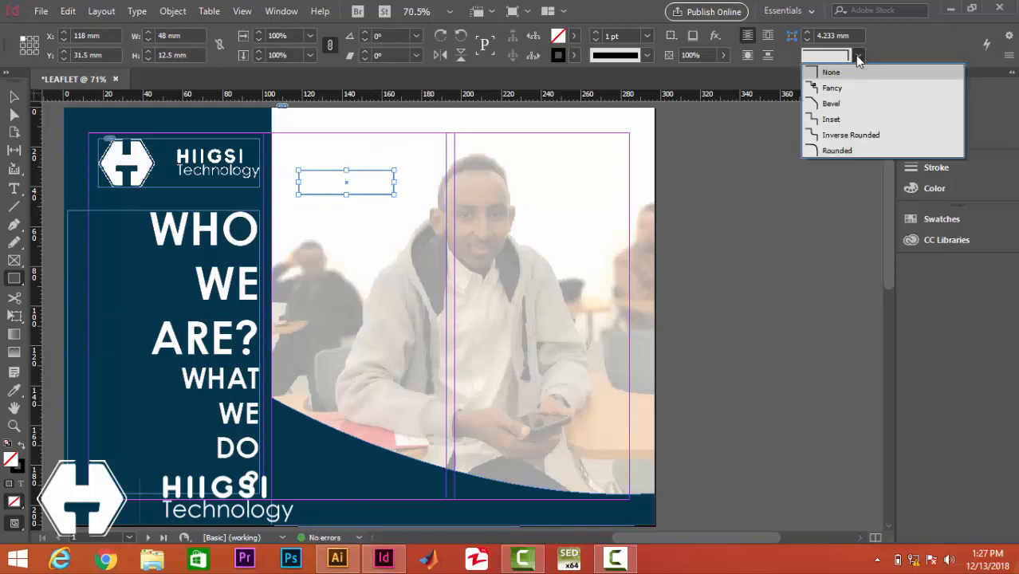
left_click(851, 150)
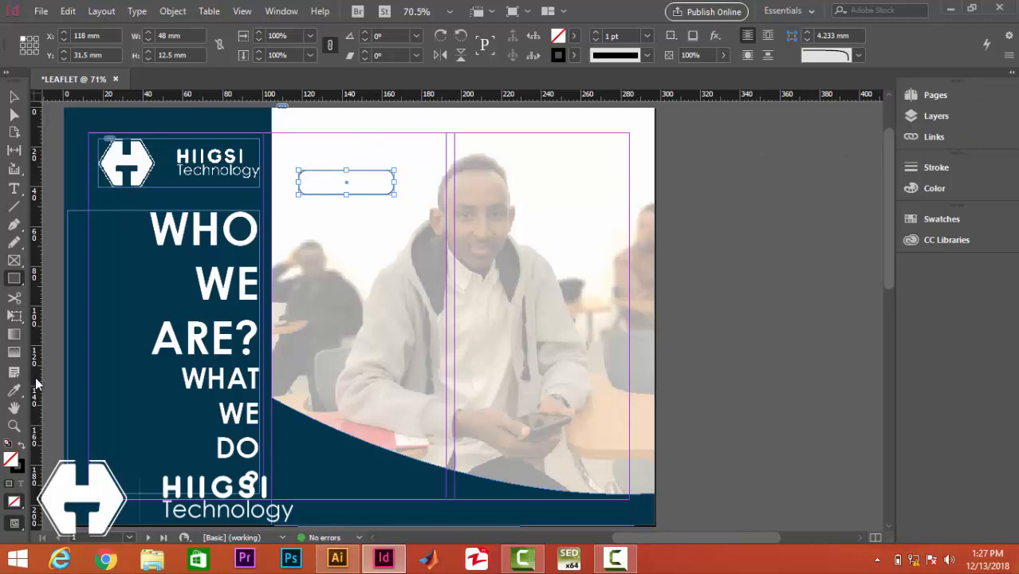
Fill the rounded rectangle in the middle column with the panel's dark blue using the Eyedropper, and deselect it.
key("i")
left_click(352, 478)
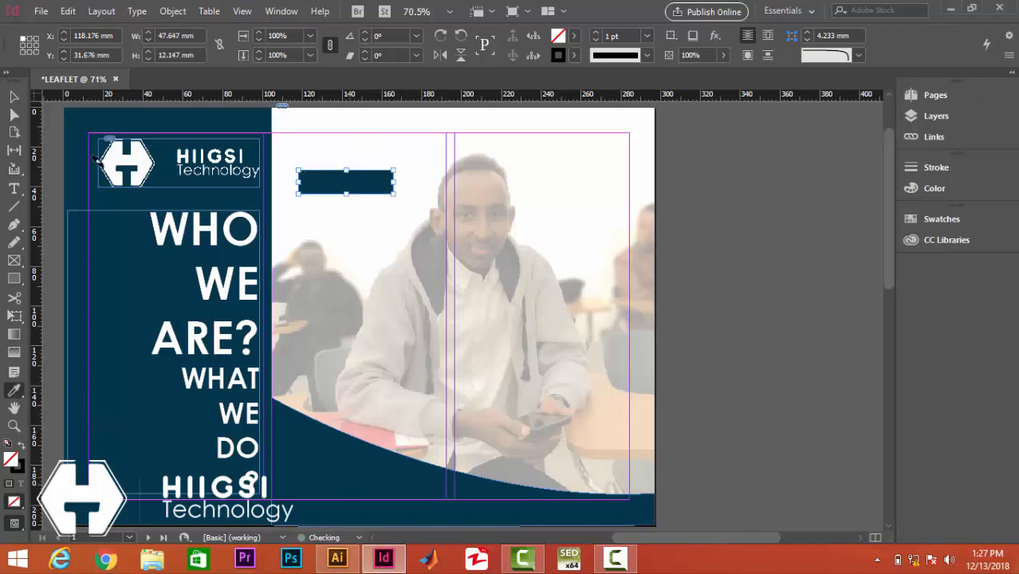
left_click(25, 103)
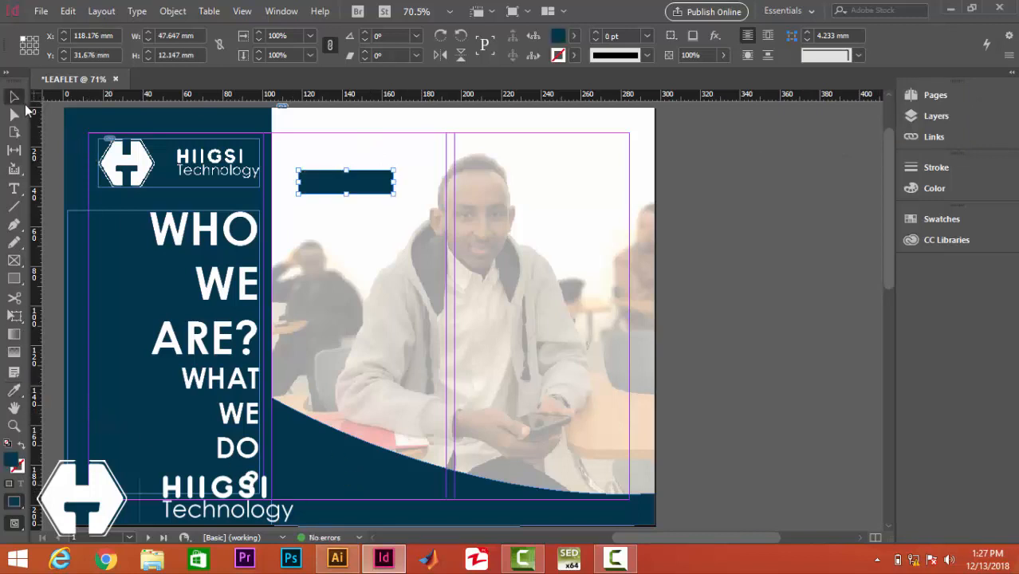
left_click(711, 286)
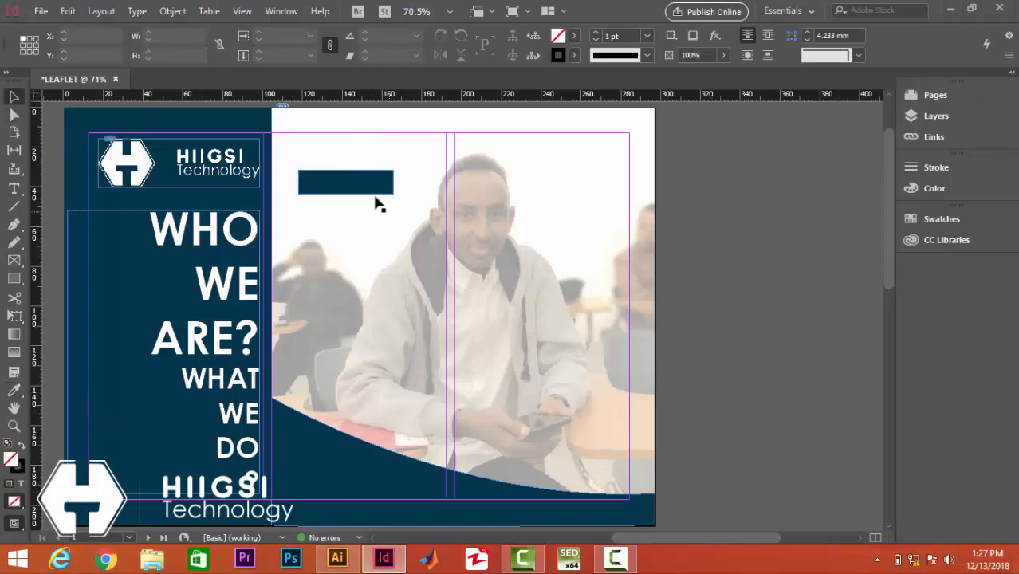
Give the dark blue label rectangle rounded corners again and deselect it.
left_click(858, 55)
left_click(845, 150)
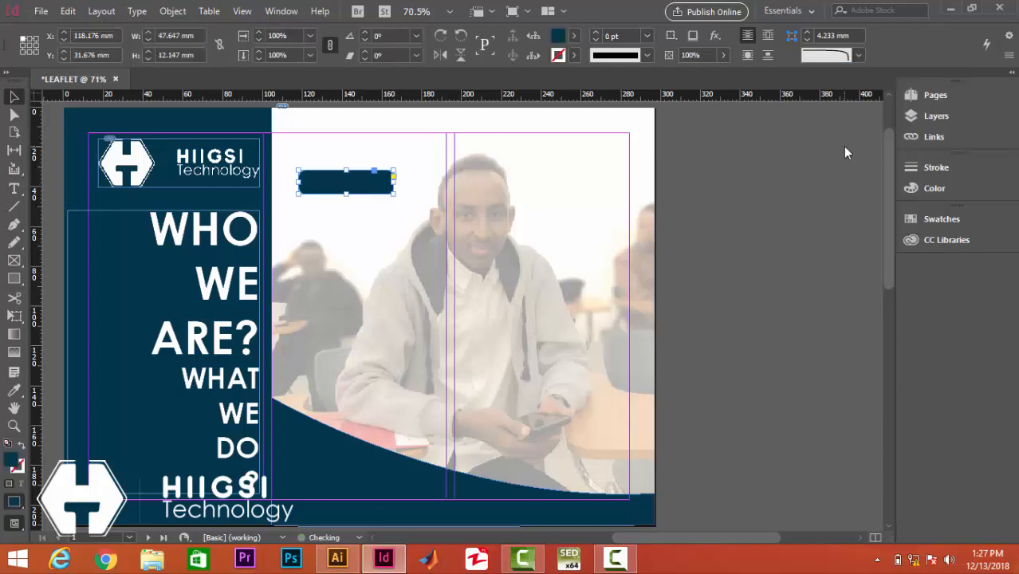
left_click(781, 204)
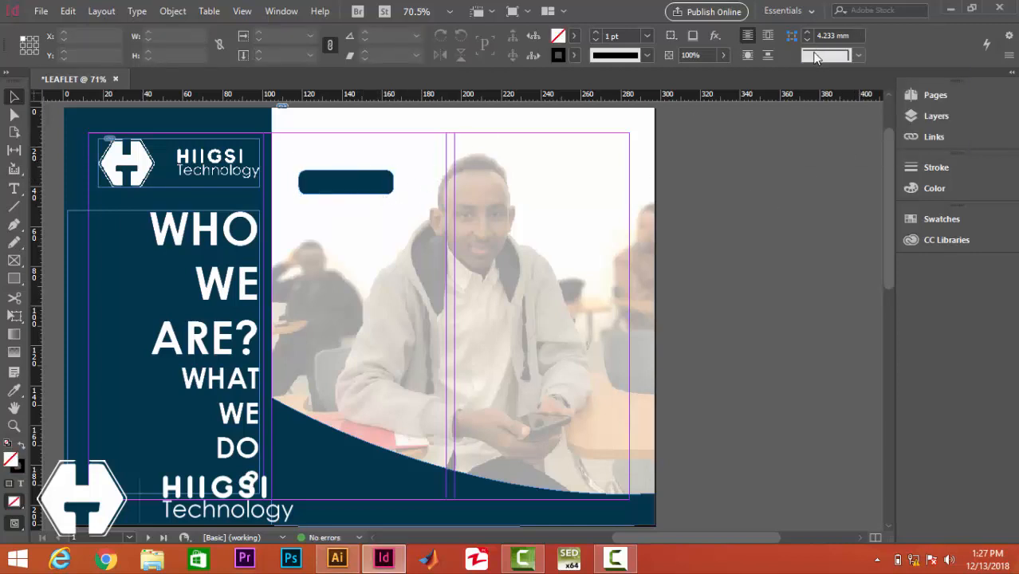
Try the Fancy corner shape on the dark blue label and return it to rounded corners.
left_click(858, 55)
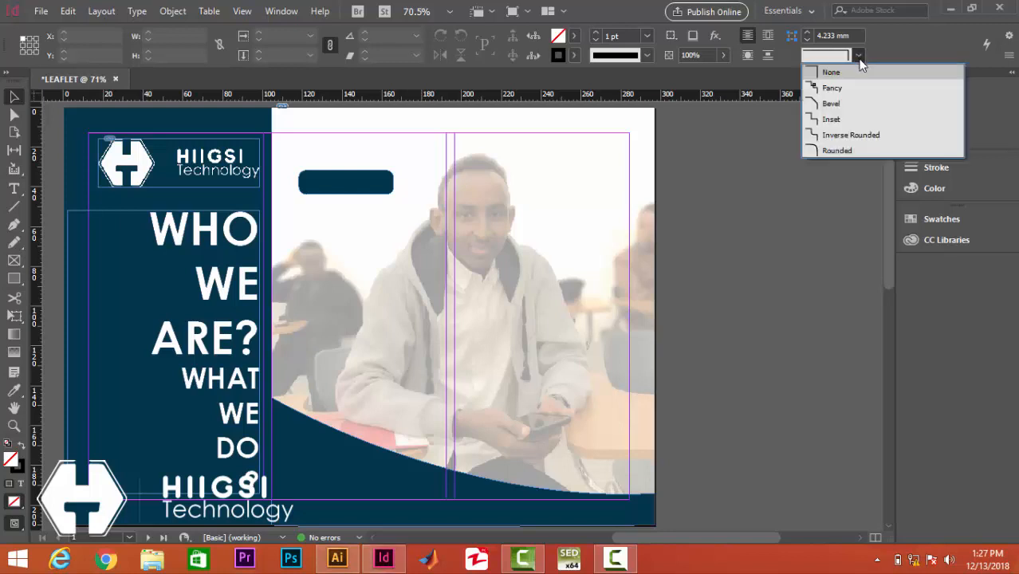
left_click(837, 92)
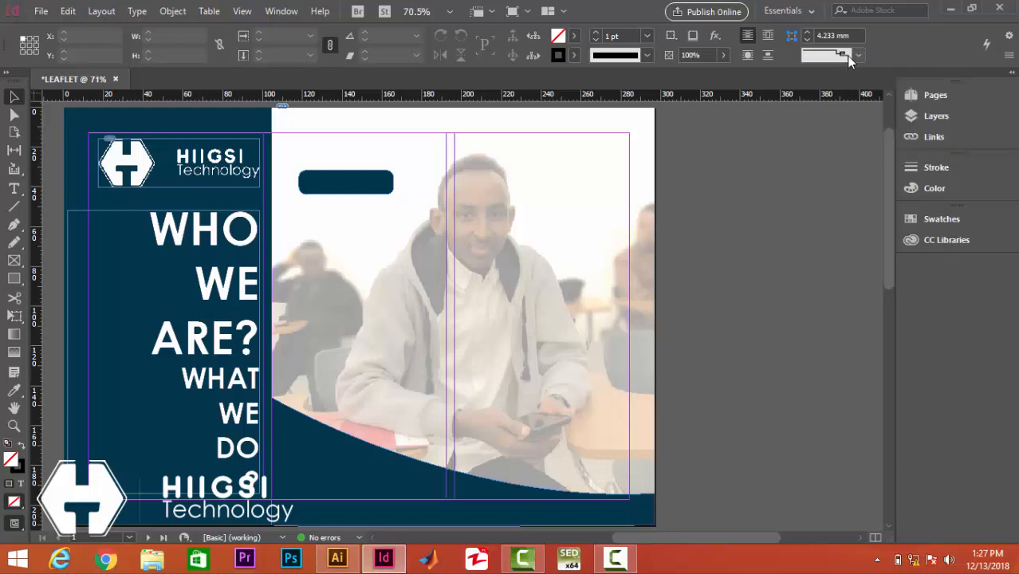
left_click(374, 189)
left_click(858, 56)
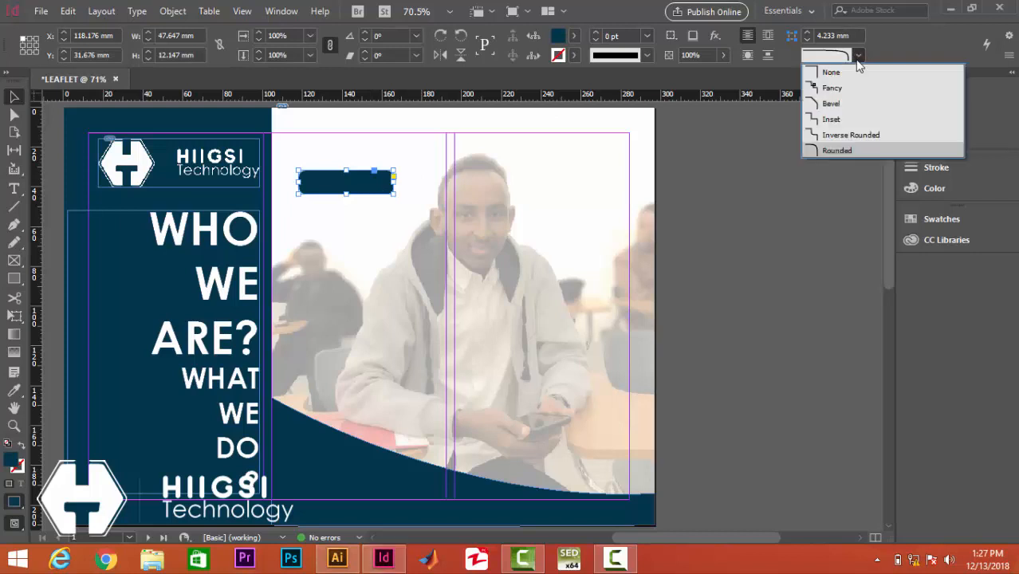
left_click(838, 87)
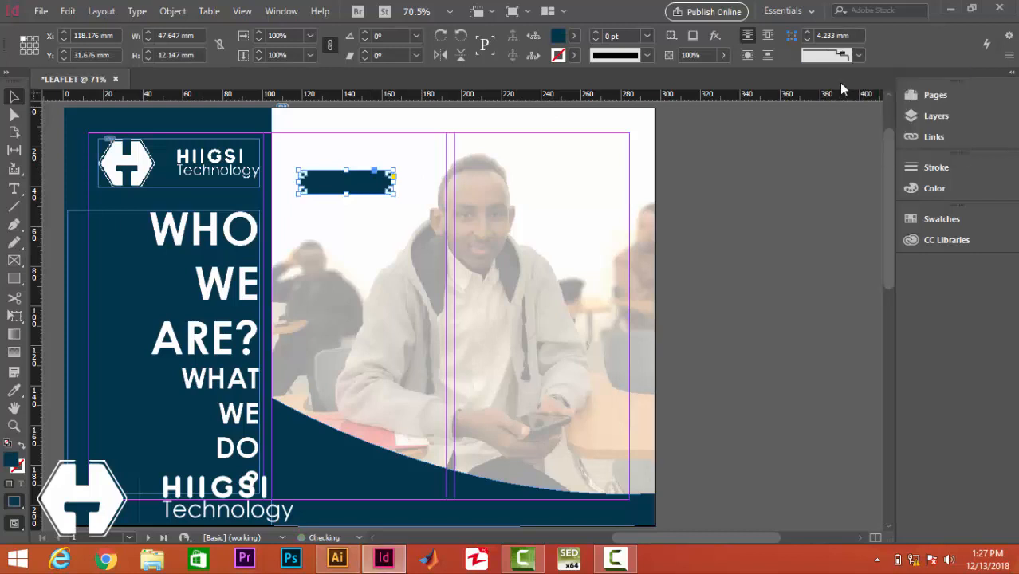
left_click(744, 204)
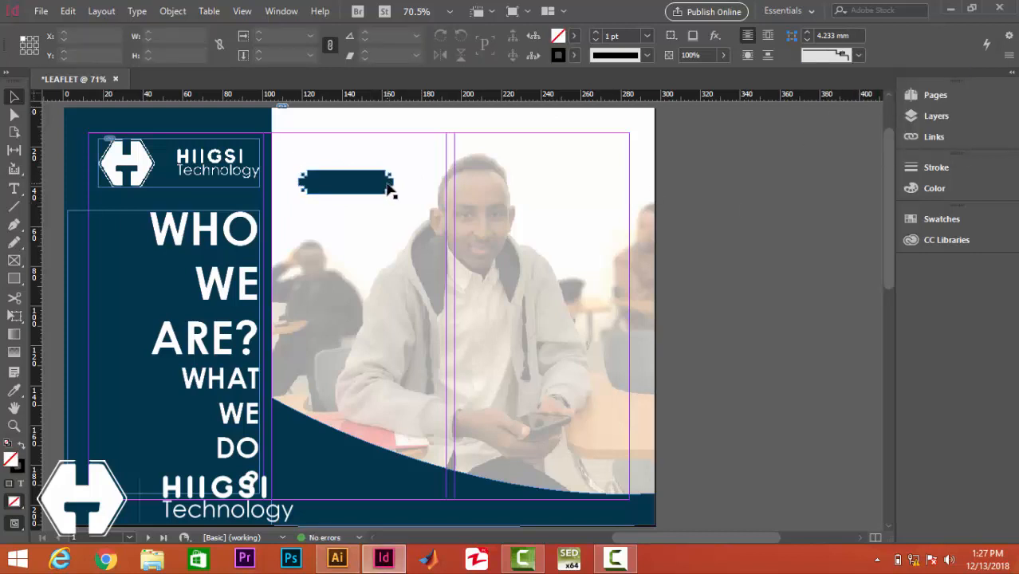
left_click(389, 189)
left_click(857, 55)
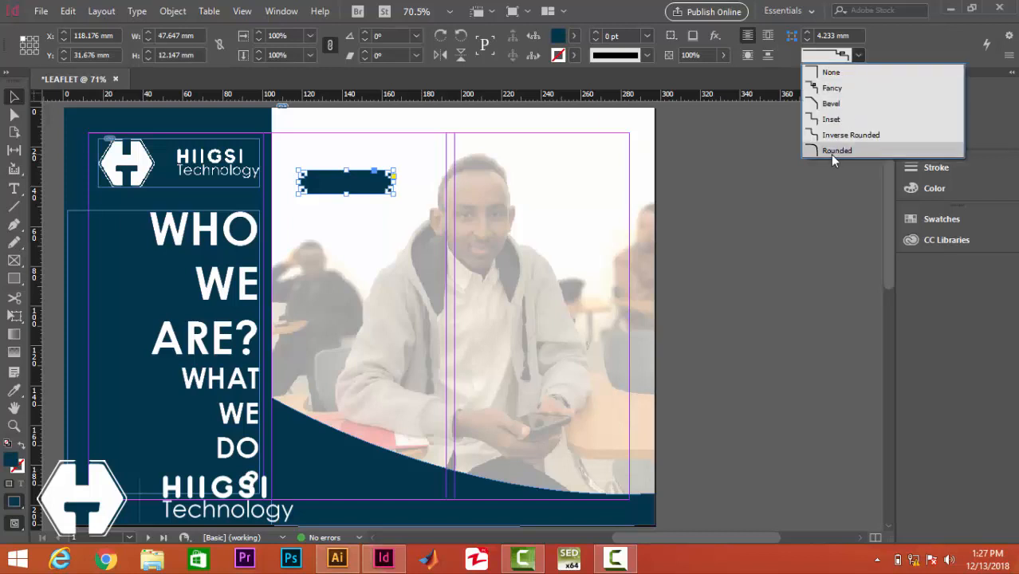
left_click(833, 156)
left_click(712, 164)
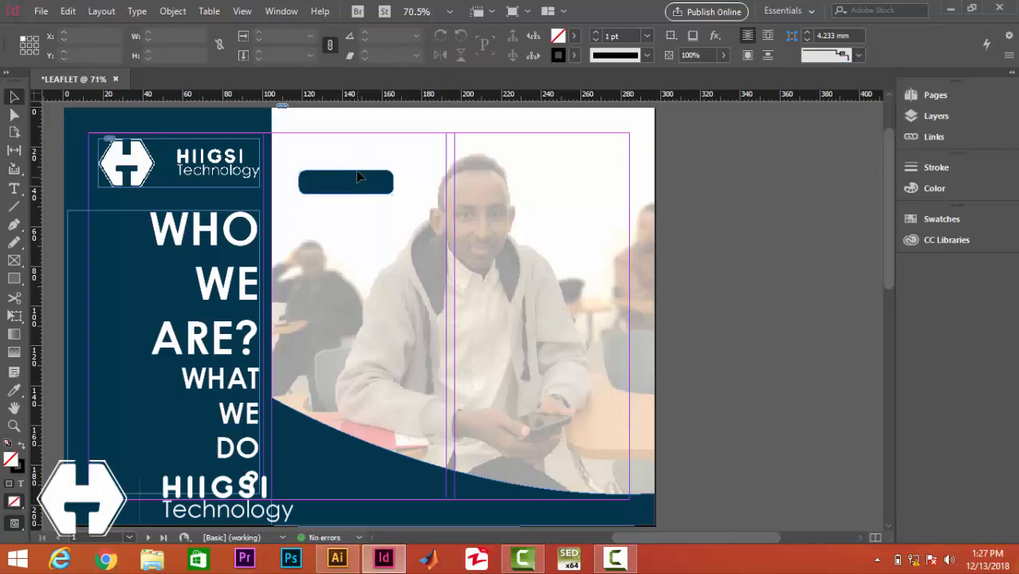
Move the label to about X 119 mm, Y 25.5 mm and add a text frame reading "CONTACT US" on it.
left_click_drag(355, 177, 357, 165)
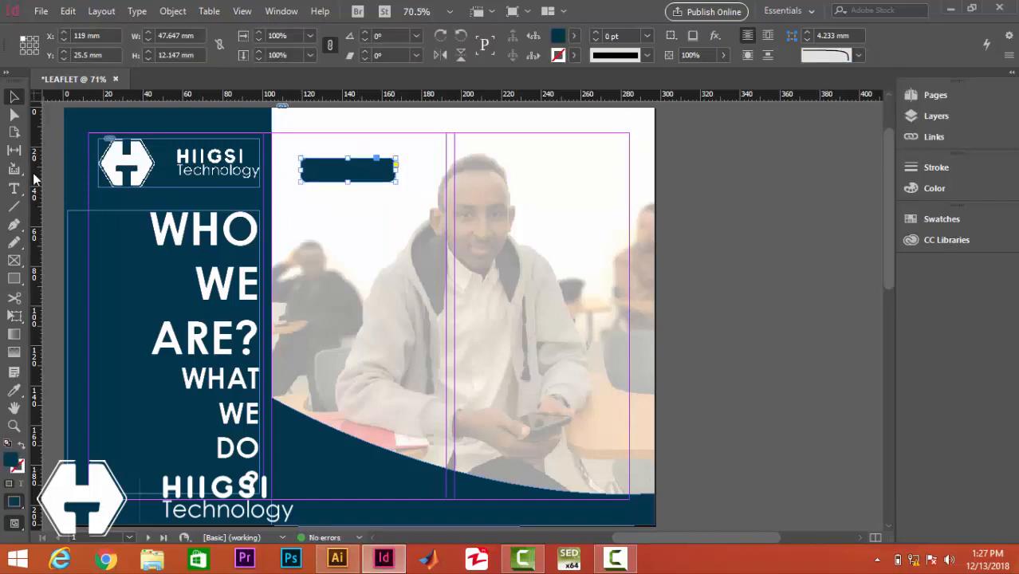
left_click(760, 195)
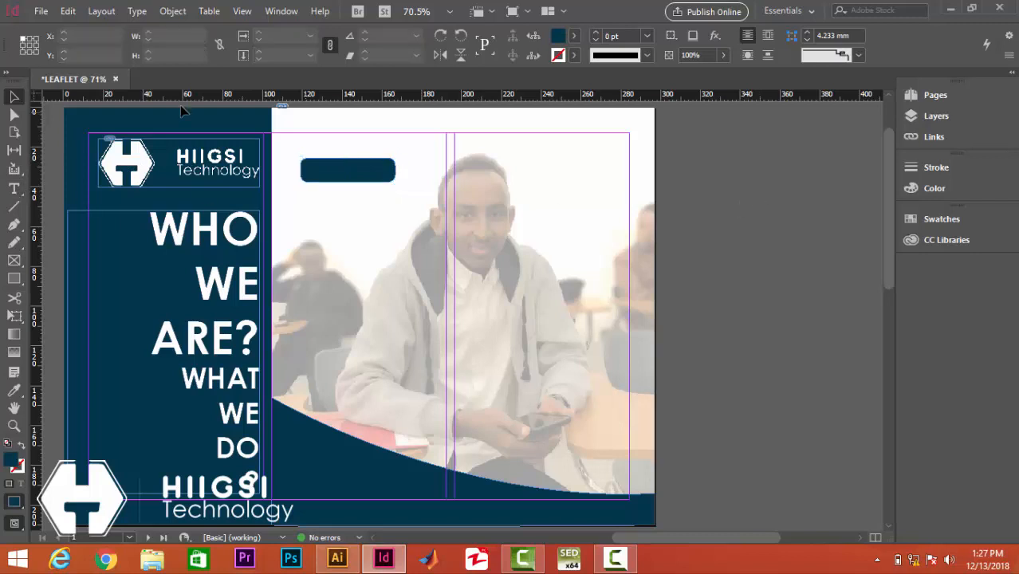
left_click(15, 189)
left_click_drag(319, 169, 389, 186)
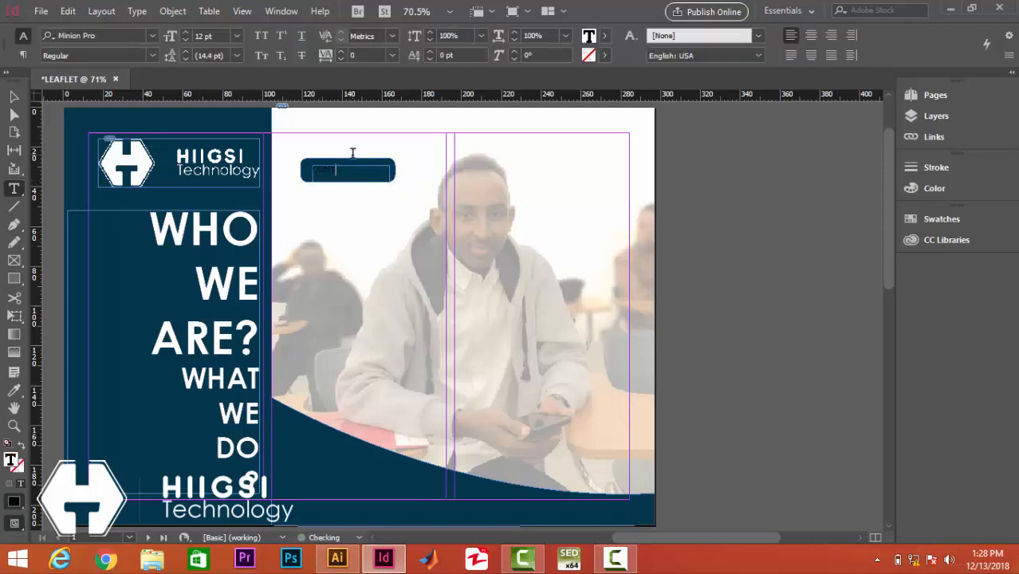
type("CONTACT US")
Color the "CONTACT US" text with the [Paper] swatch and set its font to Century Gothic Bold.
key("ctrl+a")
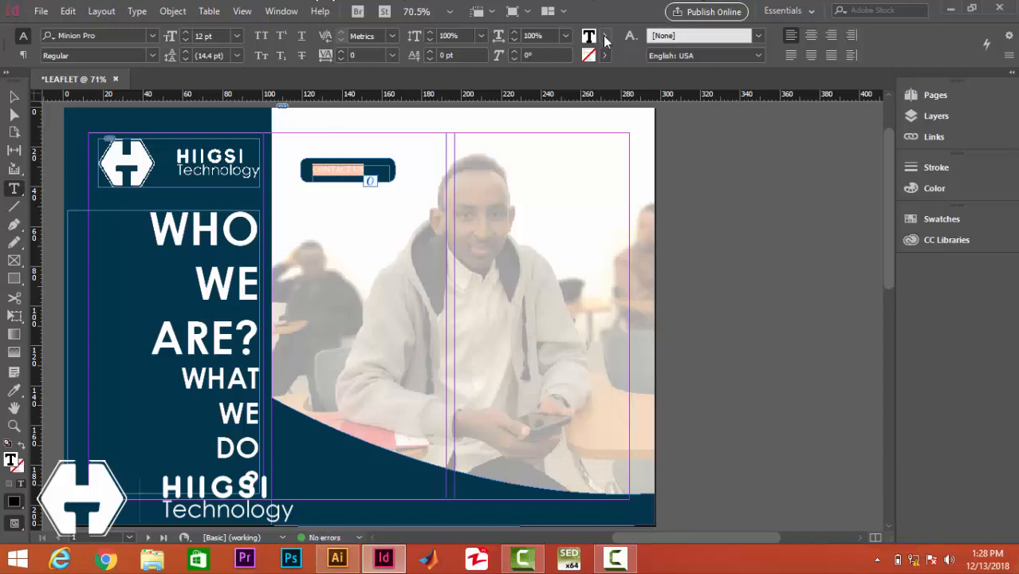
left_click(605, 37)
left_click(466, 115)
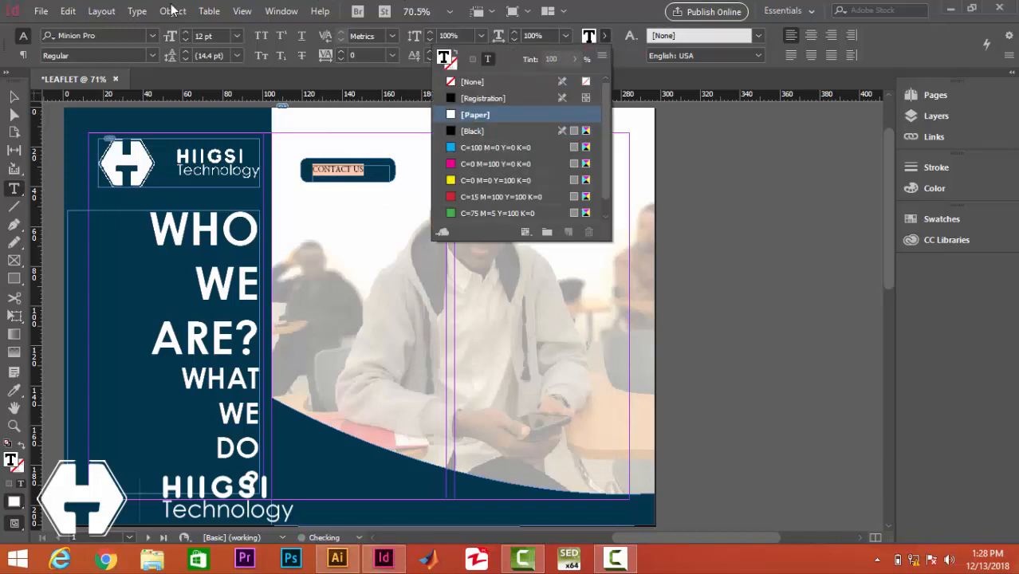
left_click(106, 36)
type("CENT")
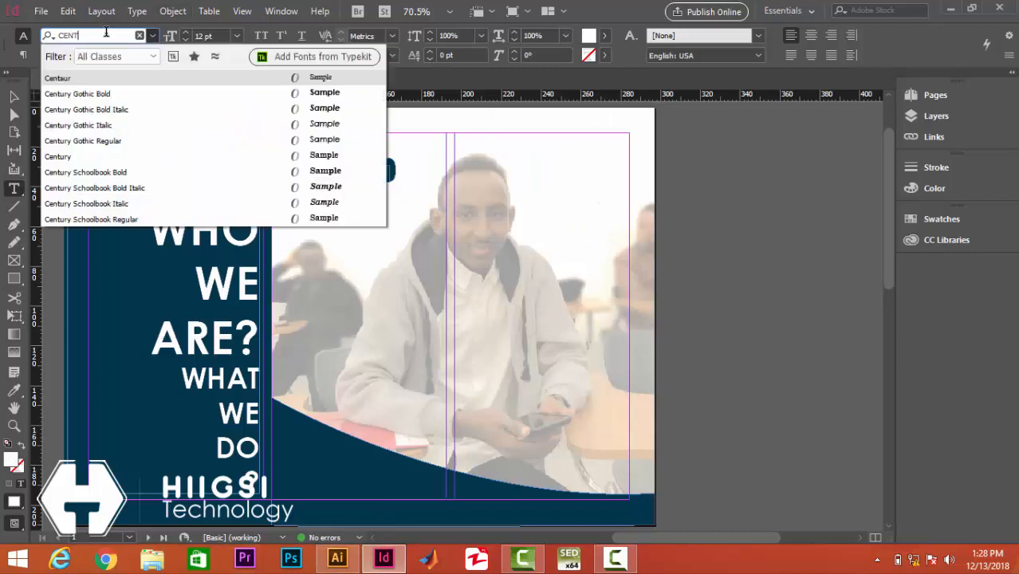
key("Down")
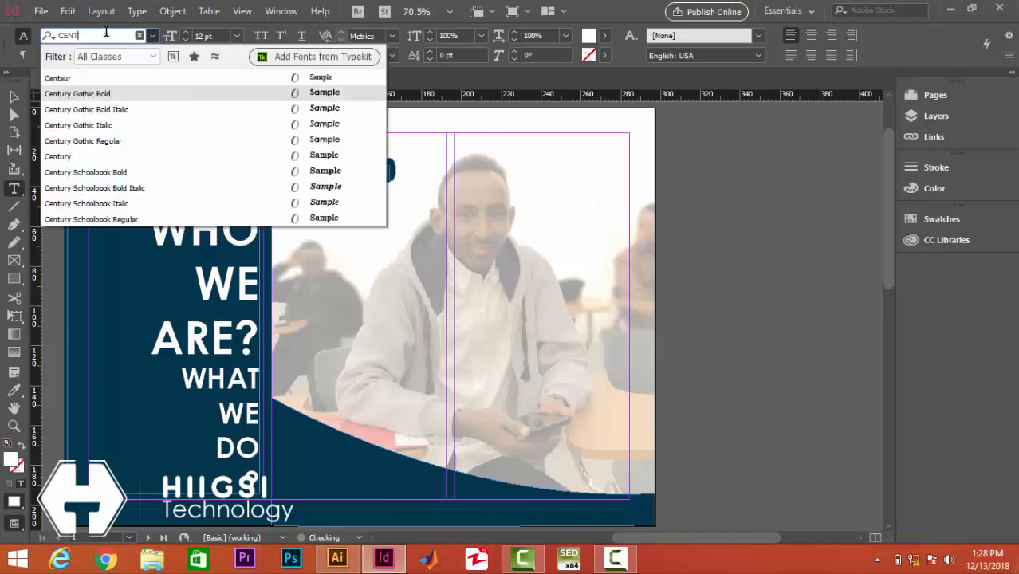
key("Return")
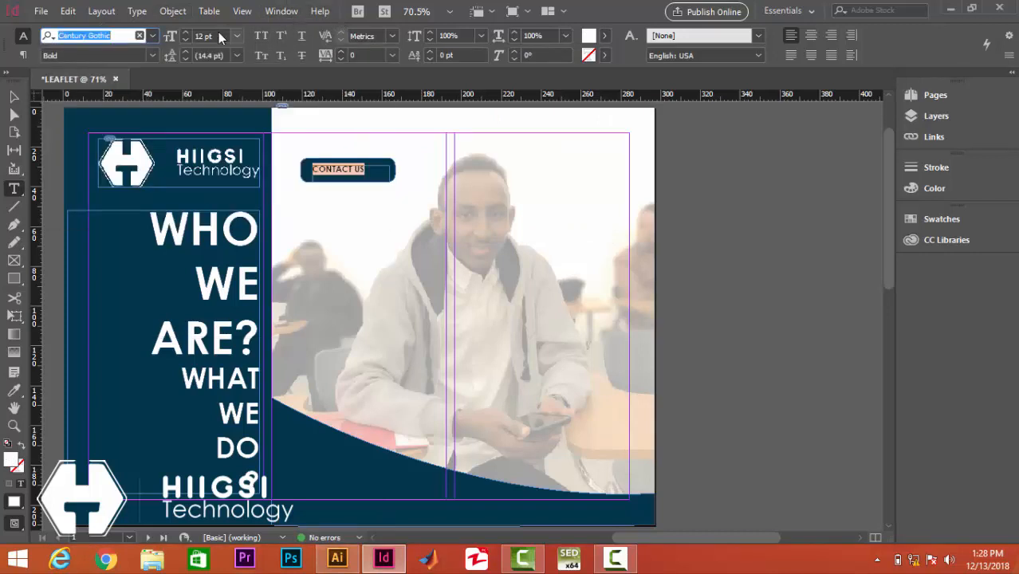
Enlarge the "CONTACT US" text to 16 pt and deselect its frame.
left_click(186, 33)
left_click(186, 35)
left_click(186, 35)
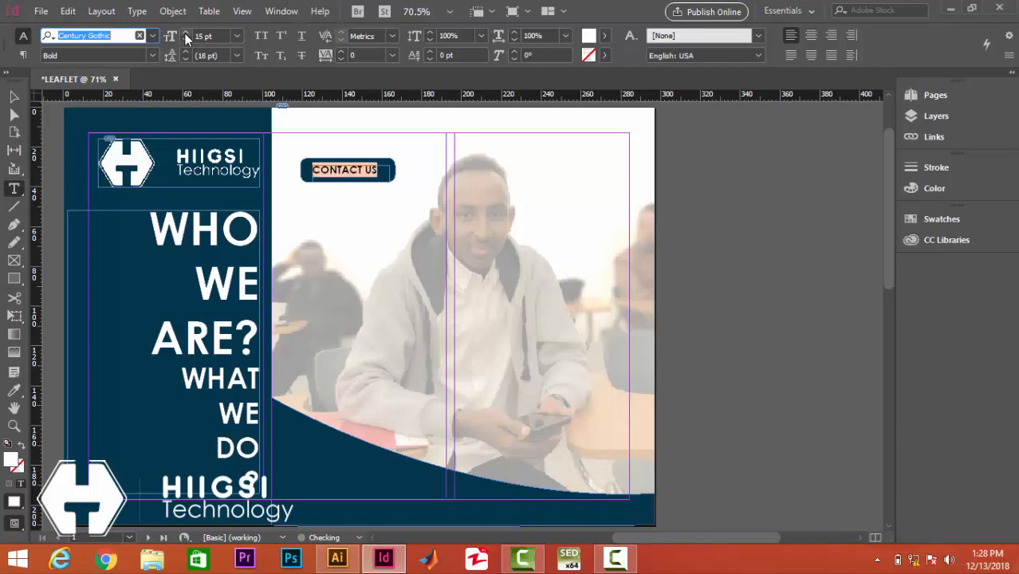
left_click(186, 35)
left_click(13, 97)
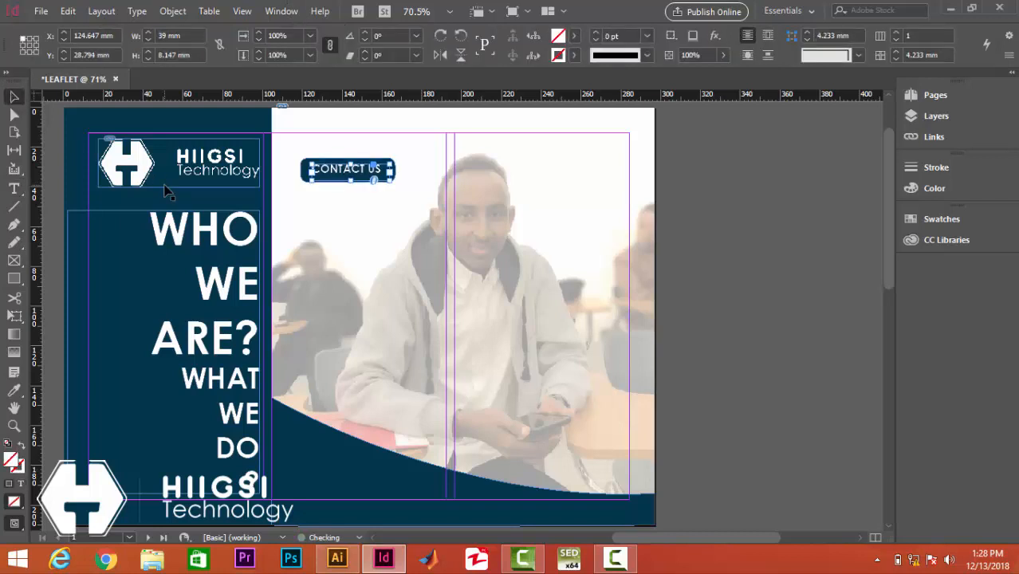
left_click(762, 212)
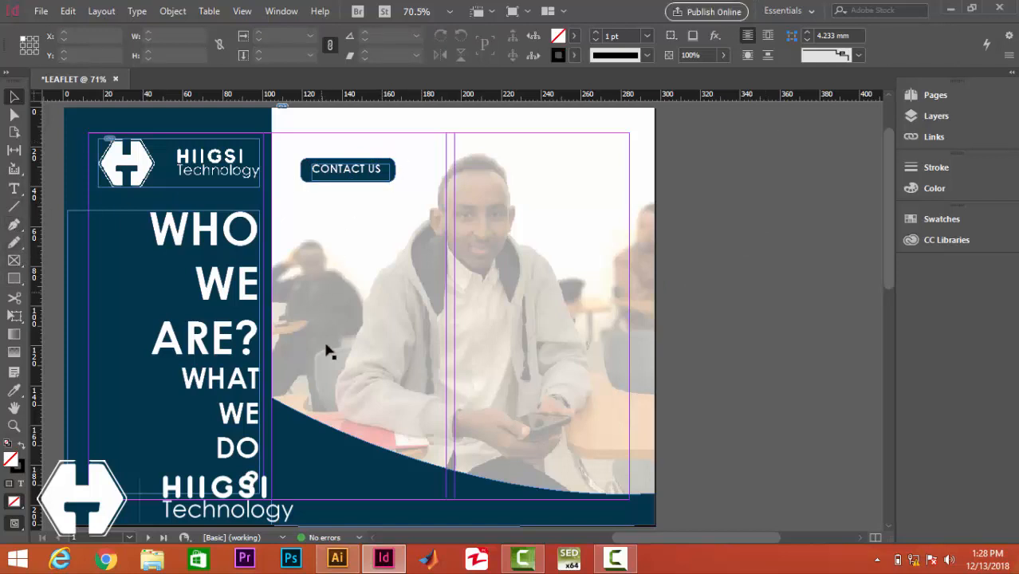
Add a large text frame below the "CONTACT US" label with dashed placeholder lines for TELL, EMAIL and FOX.
left_click(13, 188)
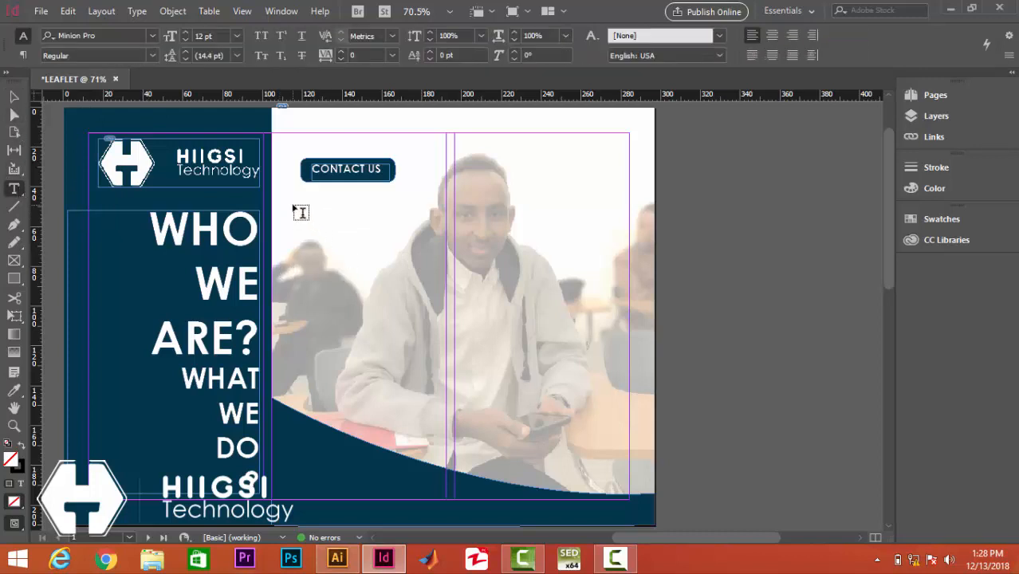
left_click_drag(292, 205, 434, 405)
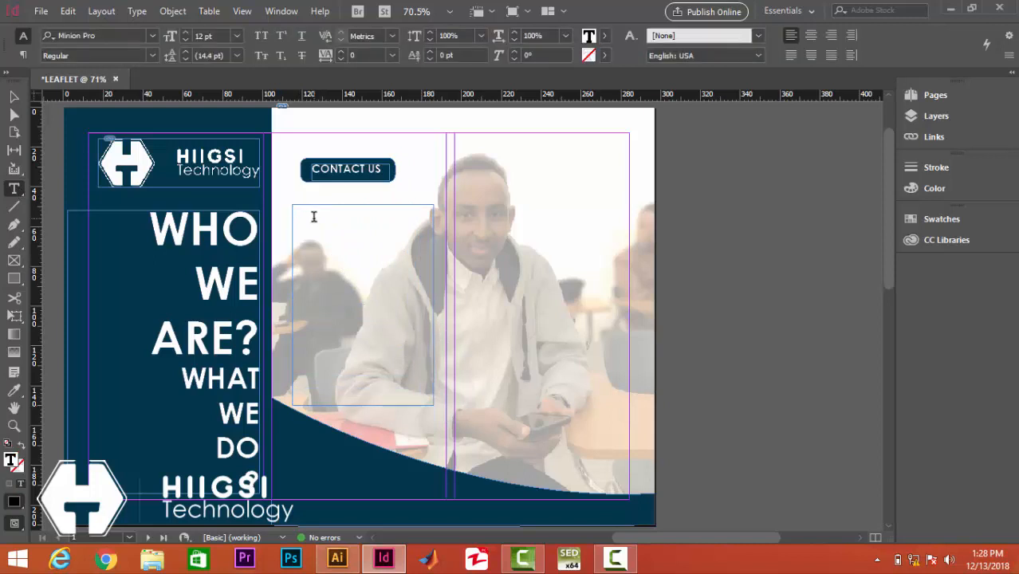
type("TE")
type("H")
type("EMAIL")
key("Return")
type("FO")
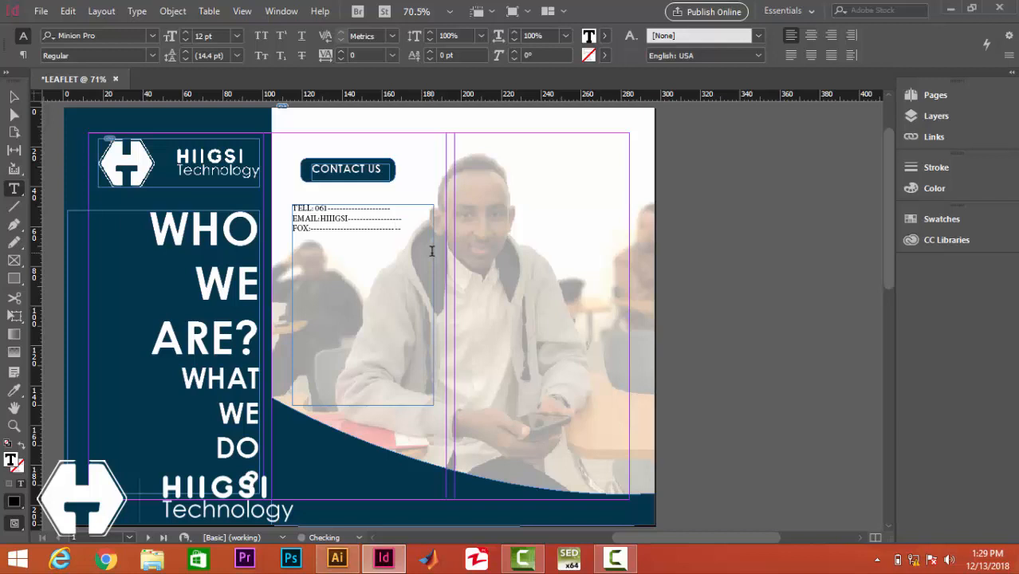
Set all three contact lines to a font size of 15 pt.
left_click(14, 96)
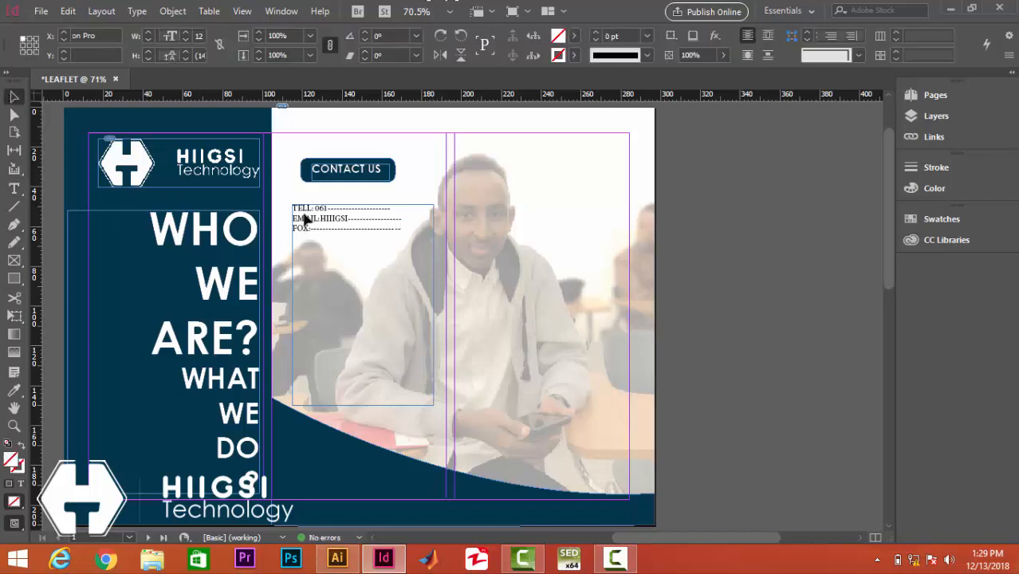
double_click(327, 219)
left_click_drag(402, 230, 286, 205)
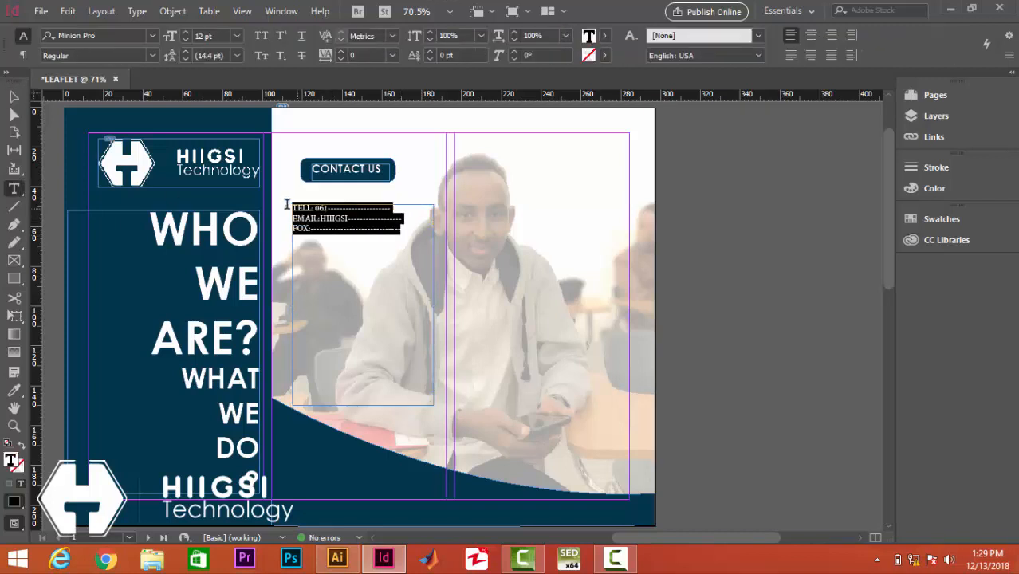
left_click(186, 33)
left_click(187, 33)
left_click(186, 33)
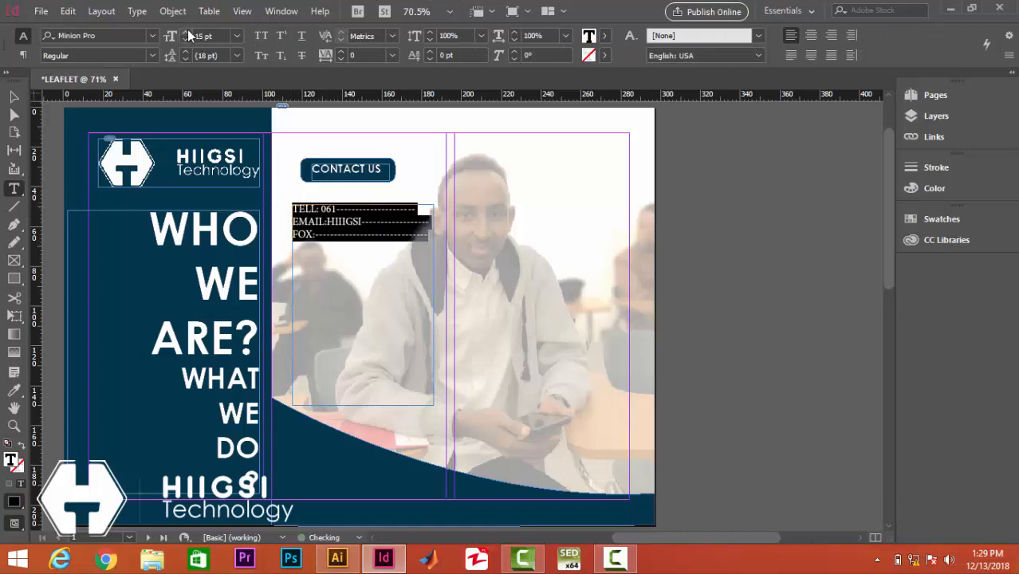
left_click(187, 33)
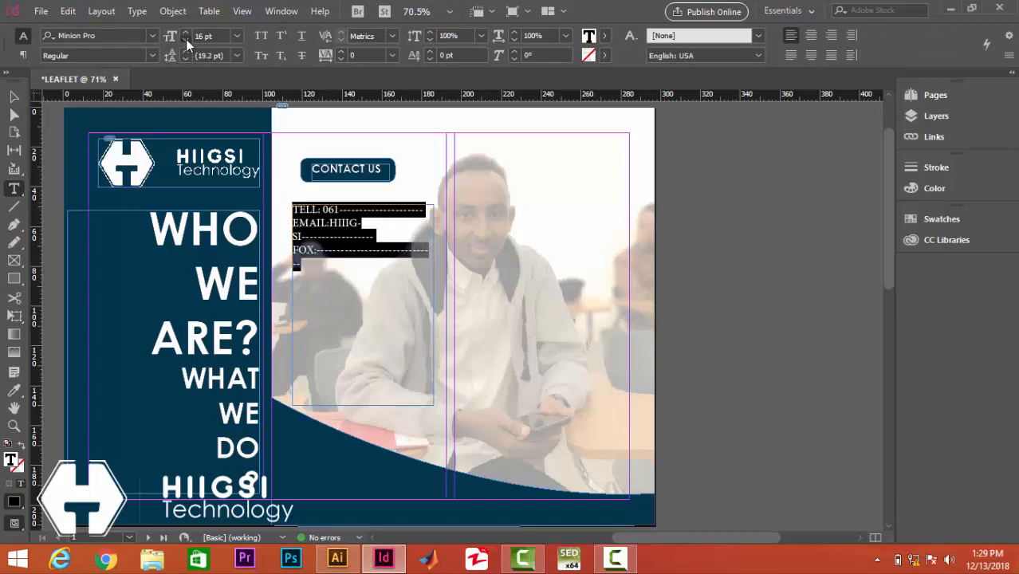
left_click(185, 39)
Set the contact lines in Century Gothic Bold and widen their text frame into the column gutter so each fits on one line.
left_click(123, 36)
type("CENT")
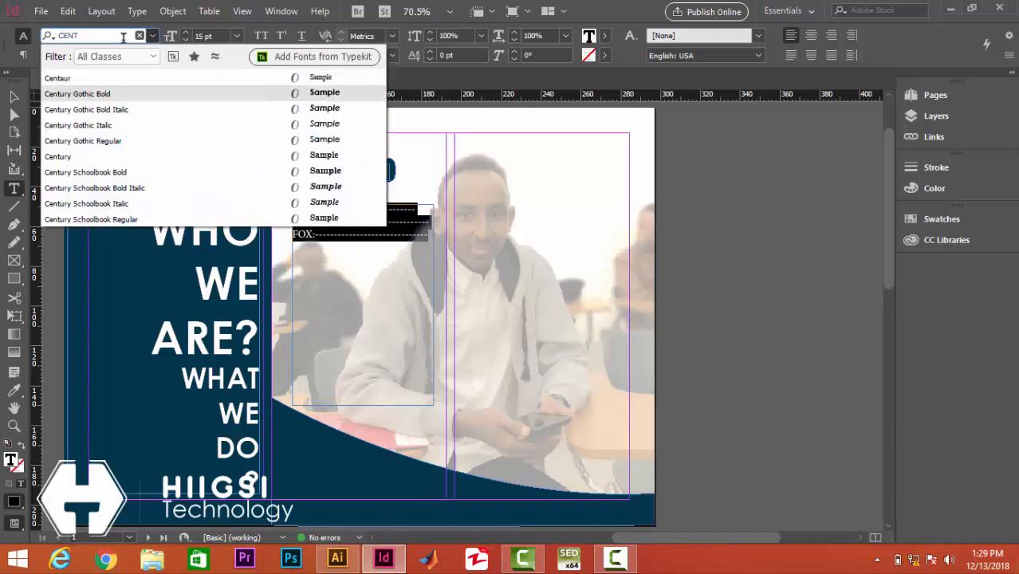
key("Down")
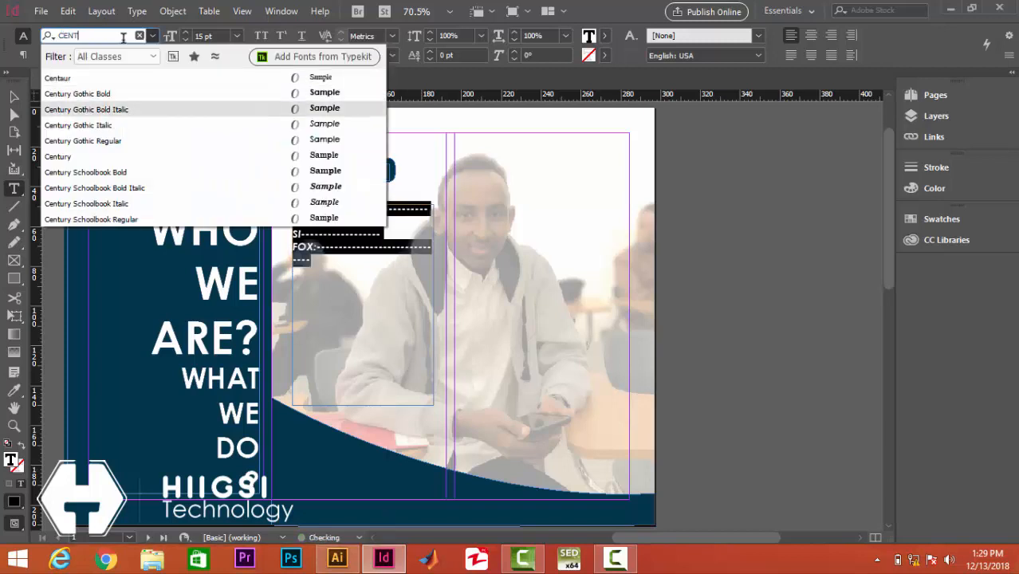
key("Up")
key("Return")
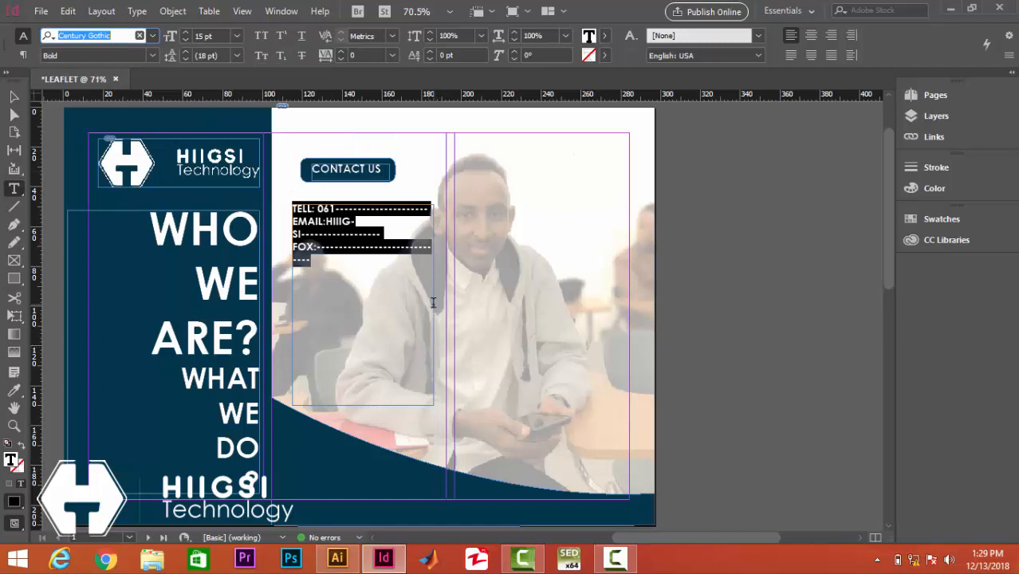
left_click_drag(436, 304, 450, 304)
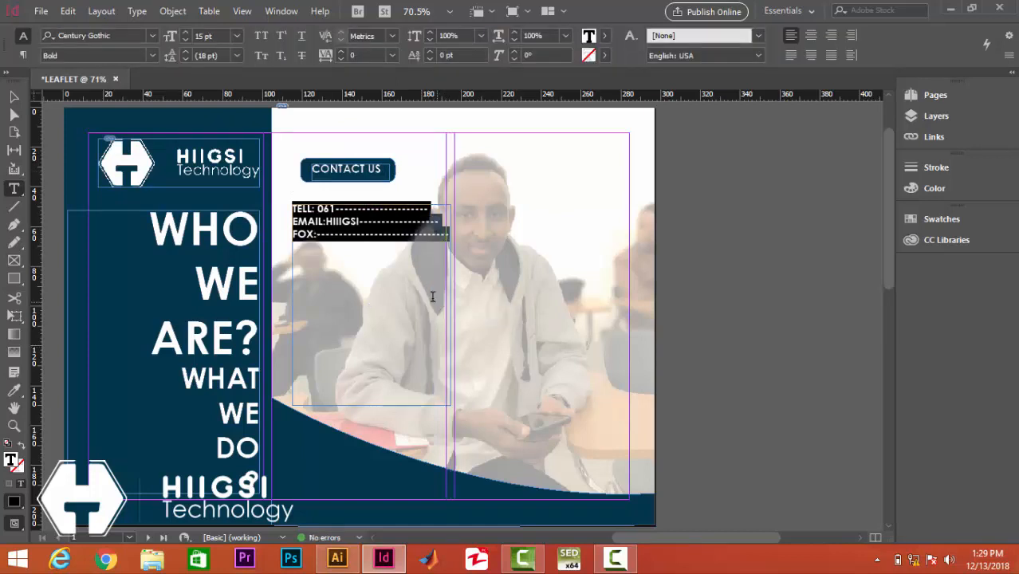
left_click(435, 237)
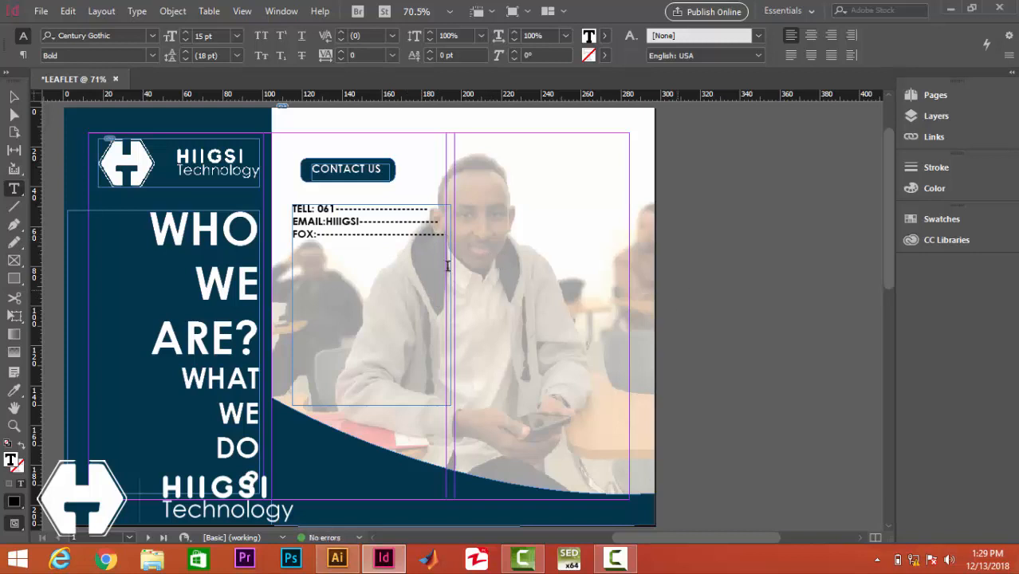
Recolour the three contact lines with the dark blue of the panel, sampled with the Eyedropper.
left_click_drag(446, 233, 270, 207)
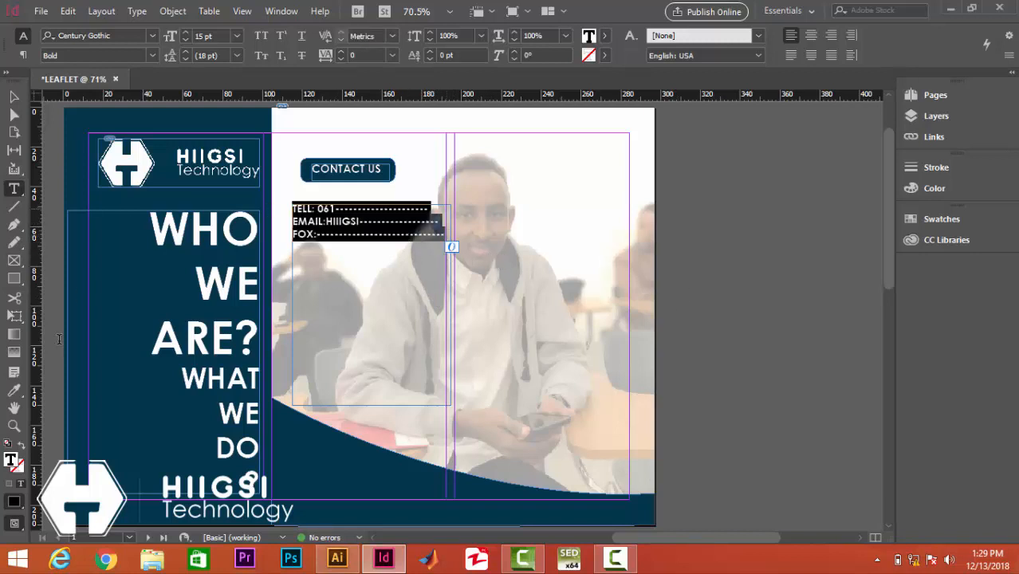
left_click(14, 390)
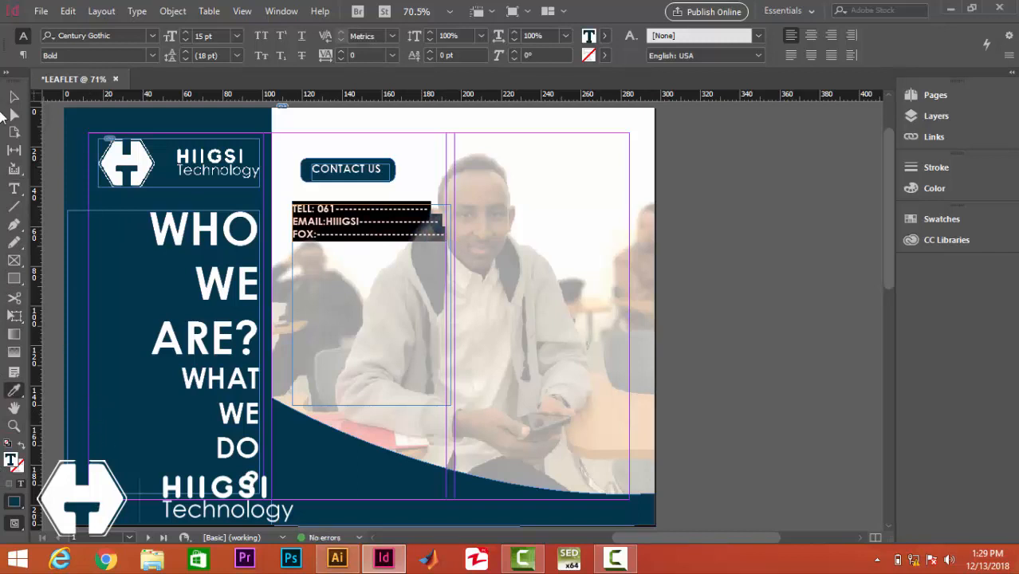
left_click(14, 97)
Change the "EMAIL:HIIIGSI-" part of the e-mail line to the Regular font style.
double_click(349, 228)
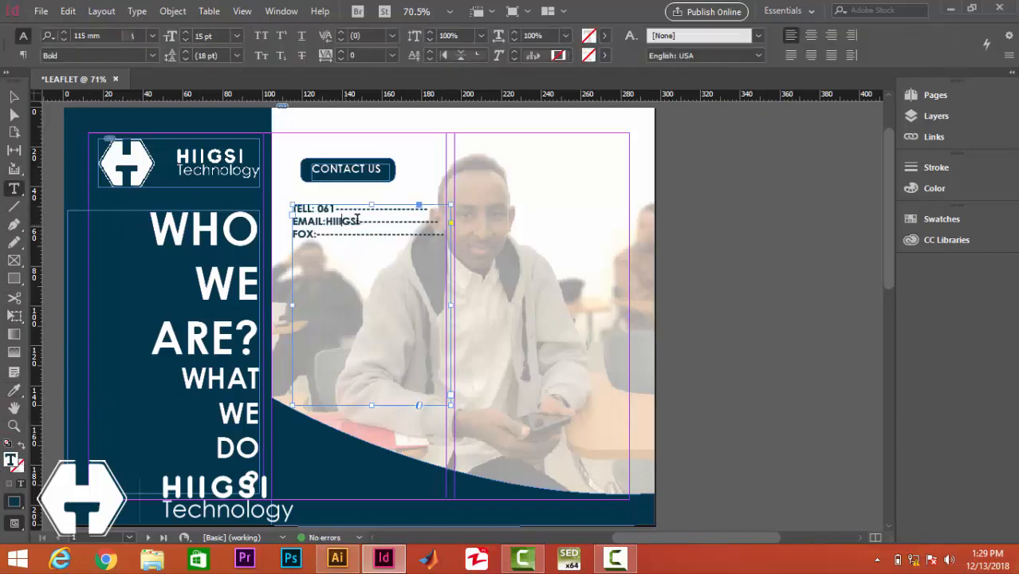
left_click_drag(364, 221, 274, 223)
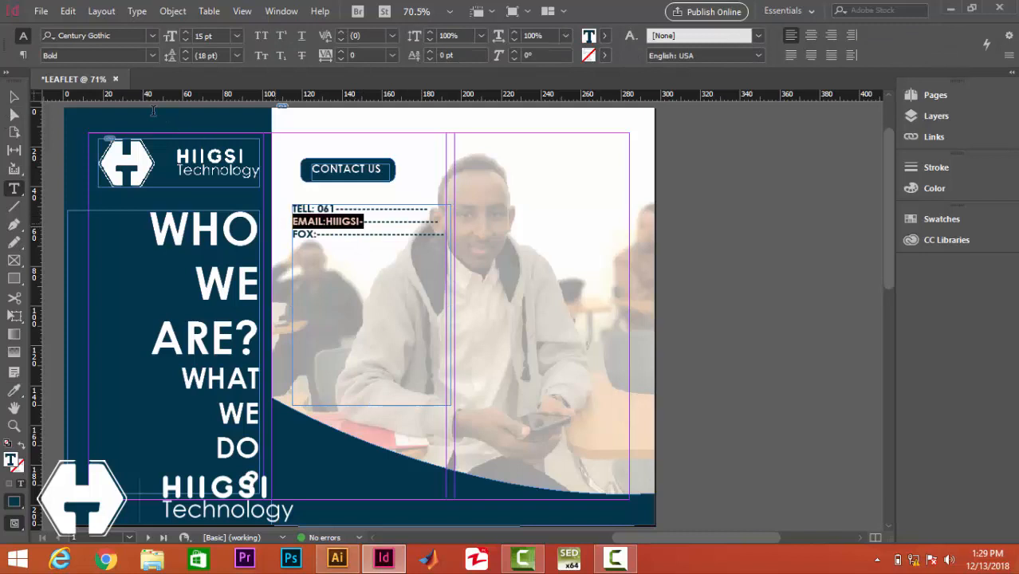
left_click(151, 56)
left_click(90, 72)
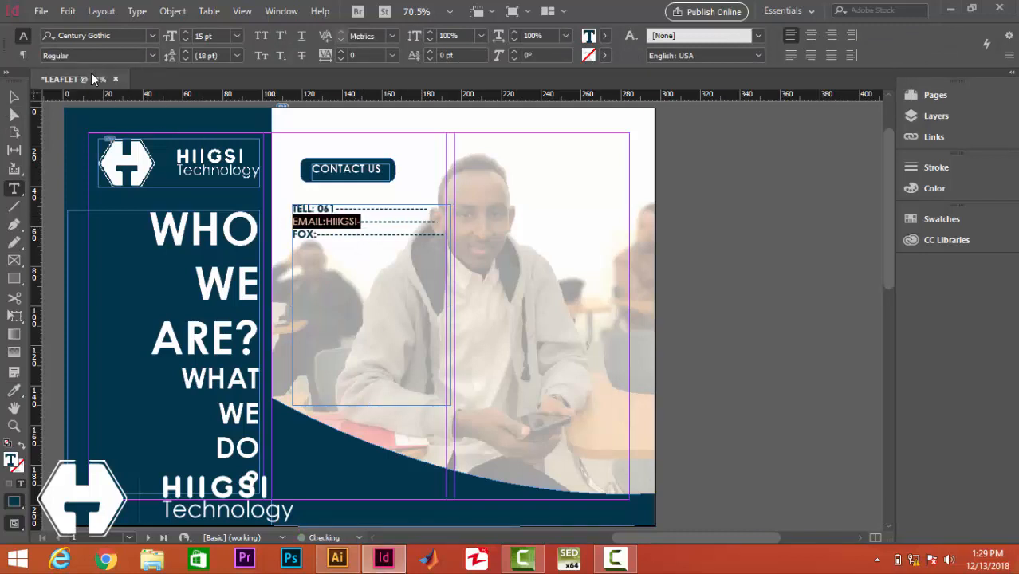
left_click(14, 96)
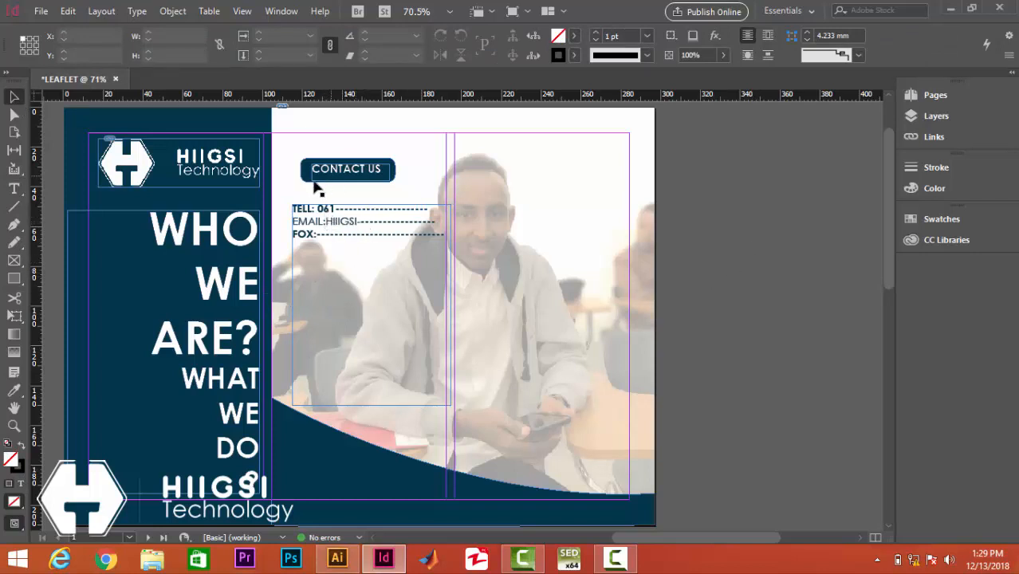
left_click(11, 280)
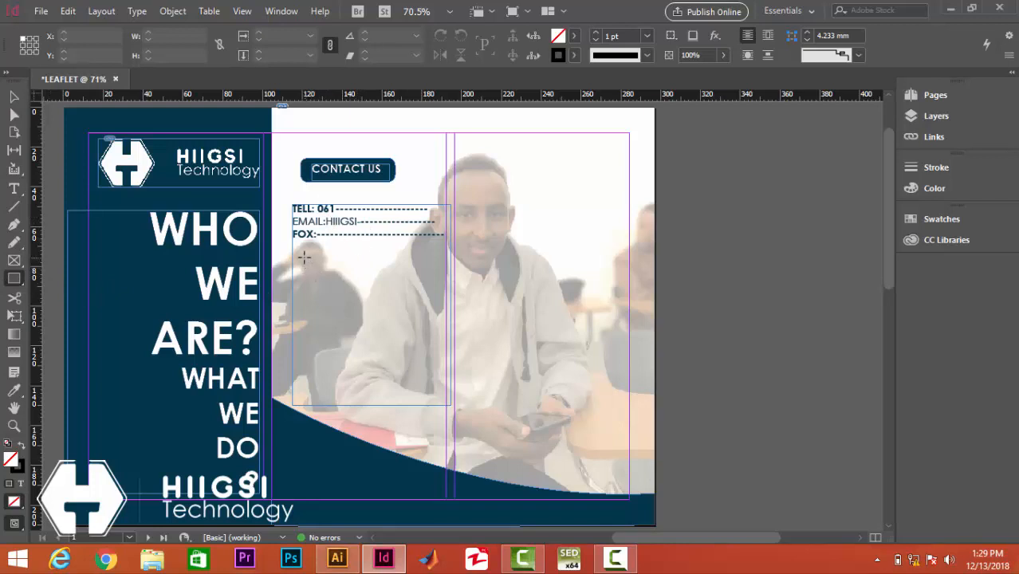
left_click_drag(304, 256, 408, 286)
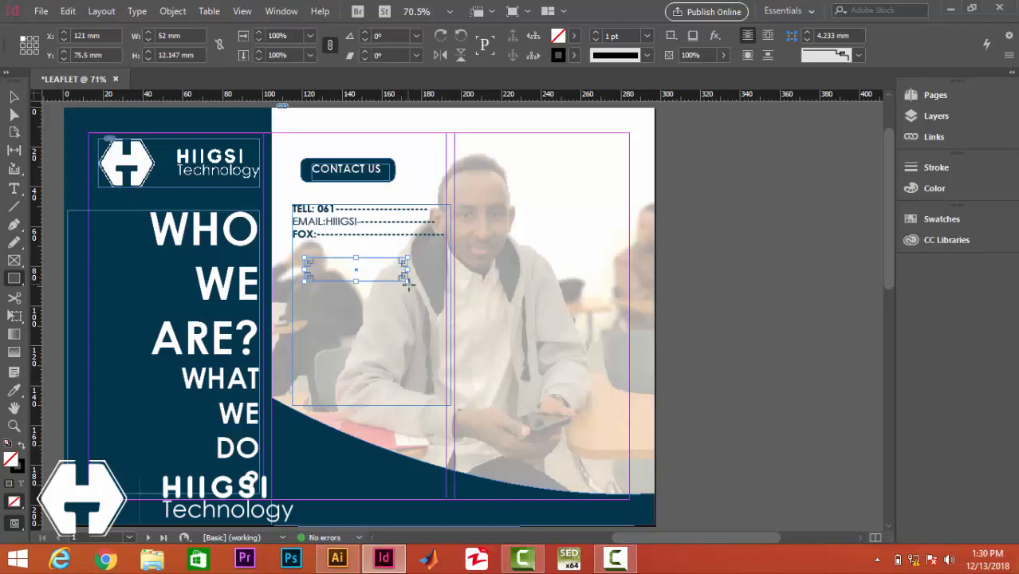
key("Delete")
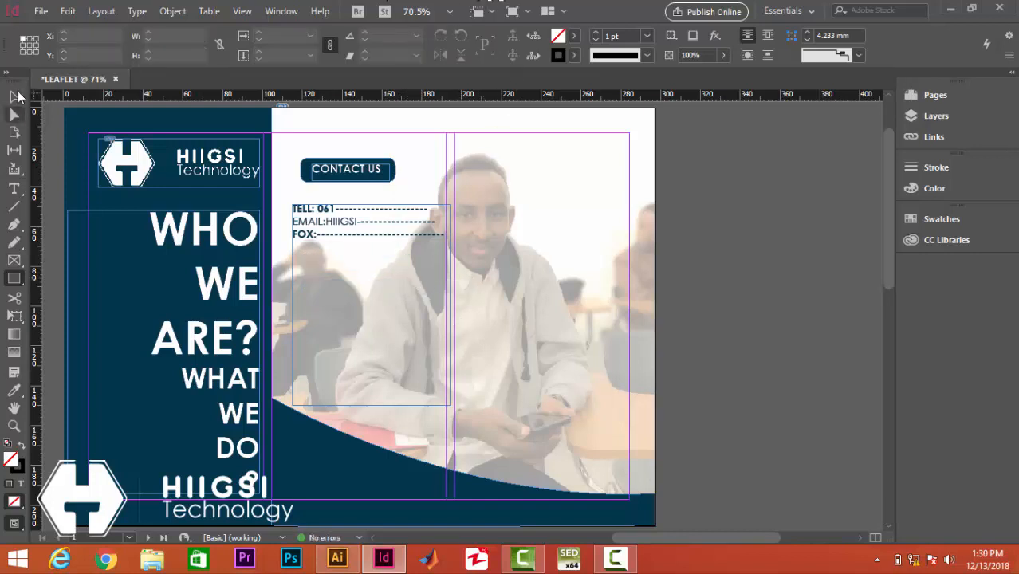
Add the slogan lines "ANY TIME" and "EVERY WHER" to the contact text frame, one blank line below the FOX line.
left_click(13, 189)
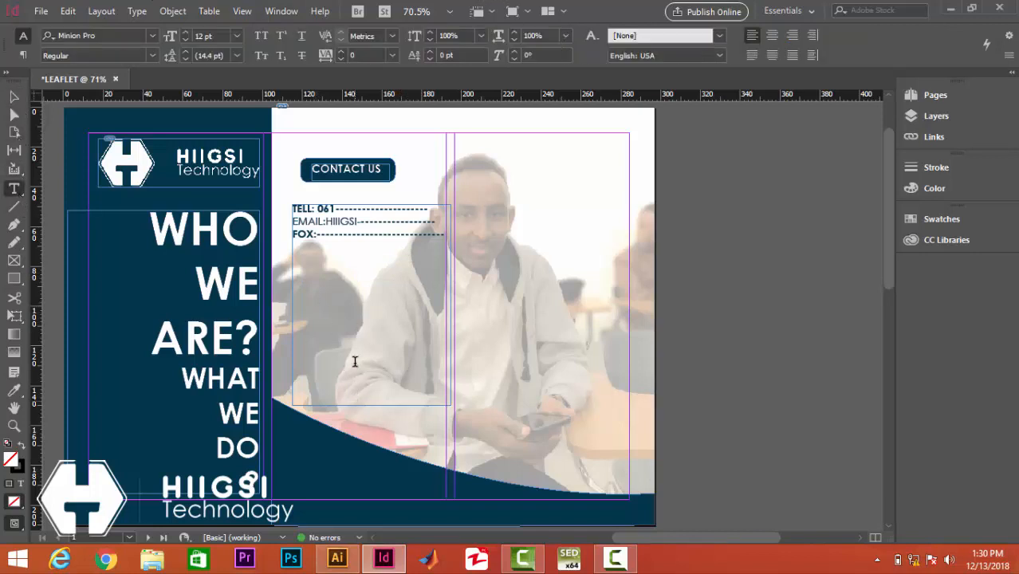
left_click(359, 286)
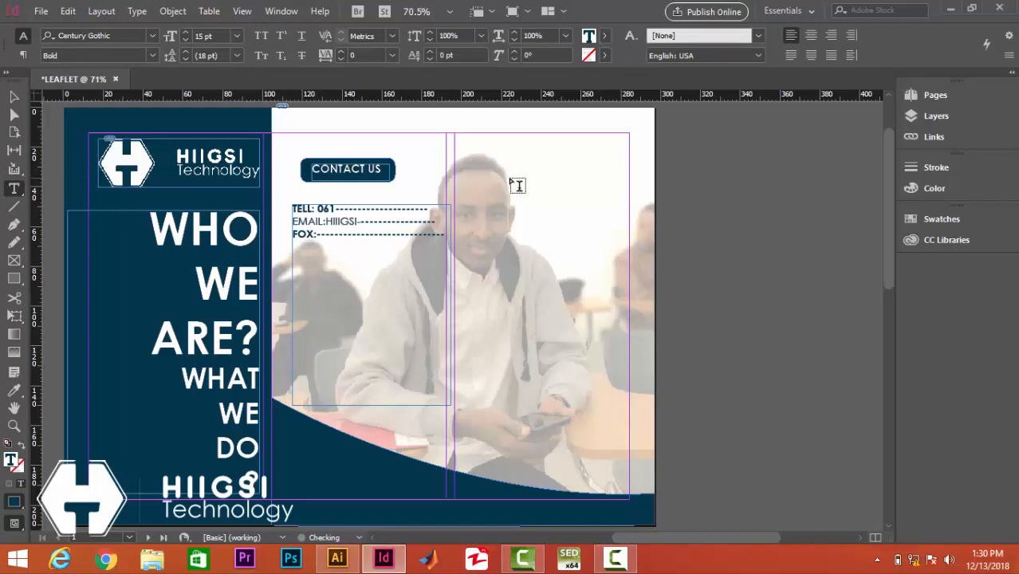
type("ANY WHER")
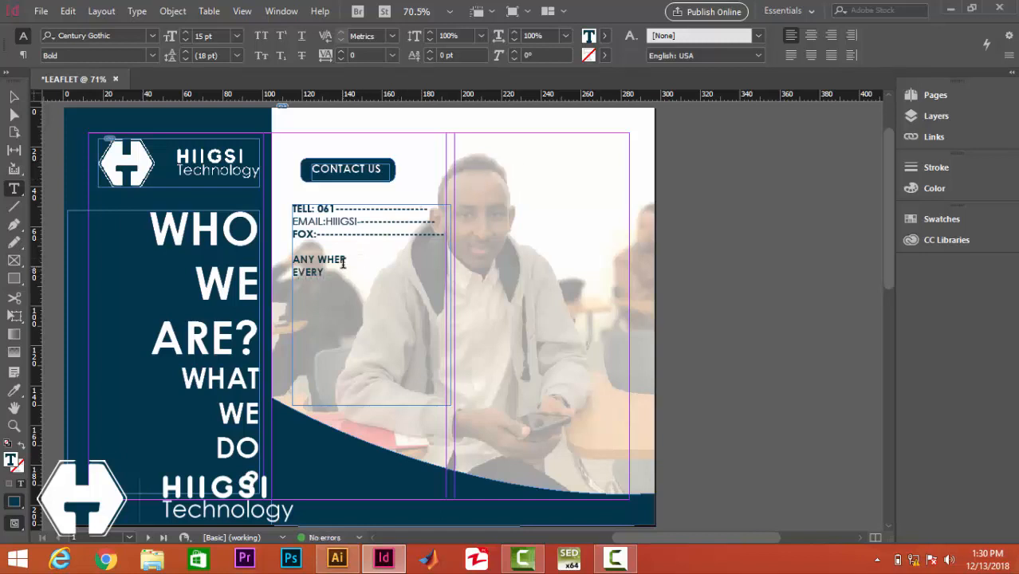
left_click_drag(316, 259, 351, 260)
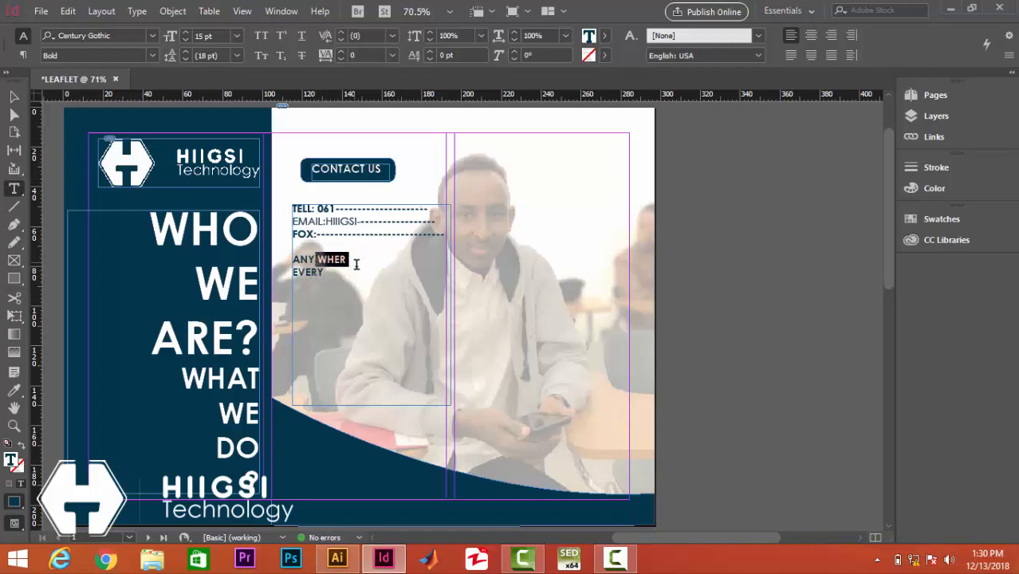
type("YEVERY")
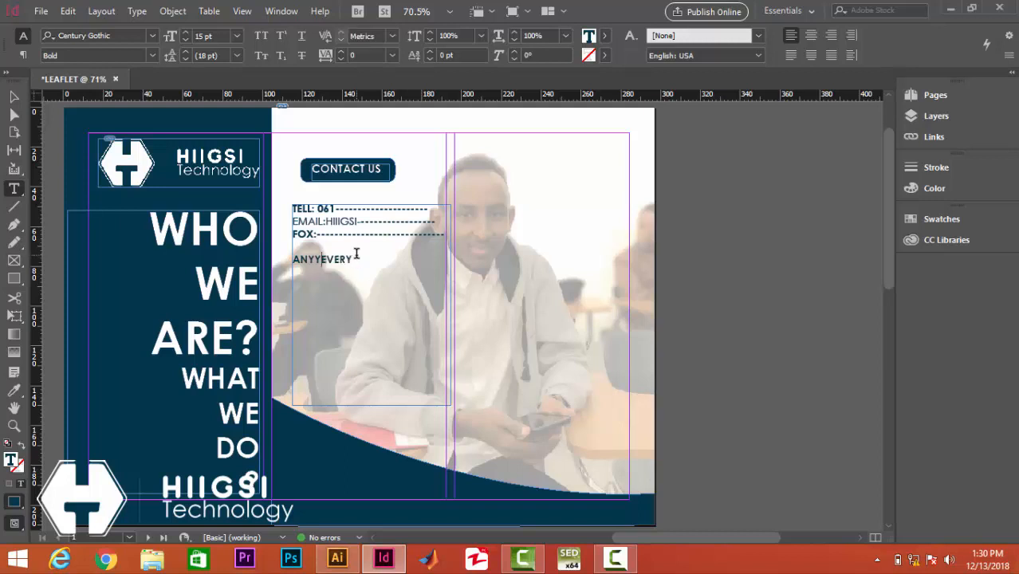
key("BackSpace")
type("TIME")
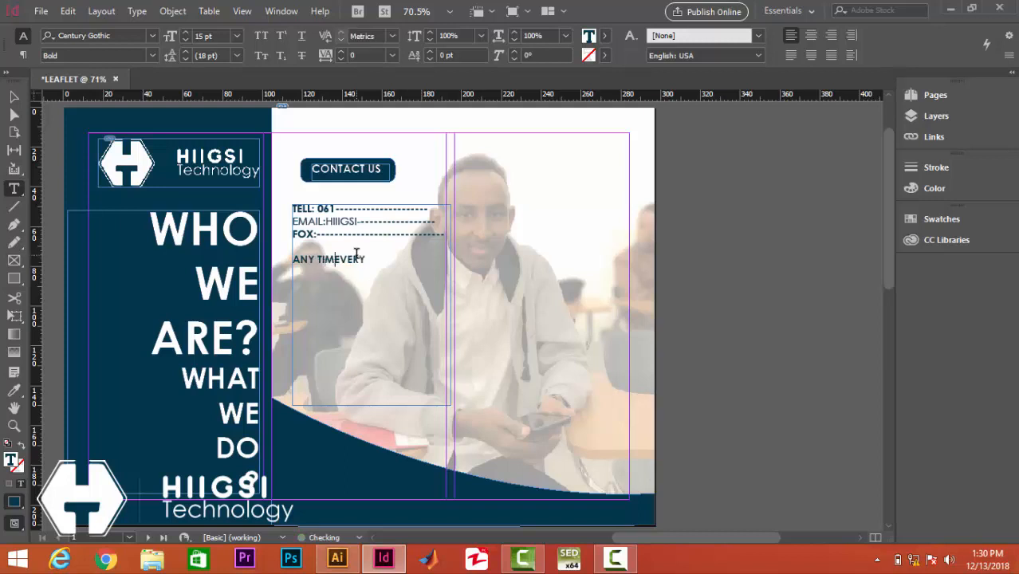
key("Return")
type("WHER")
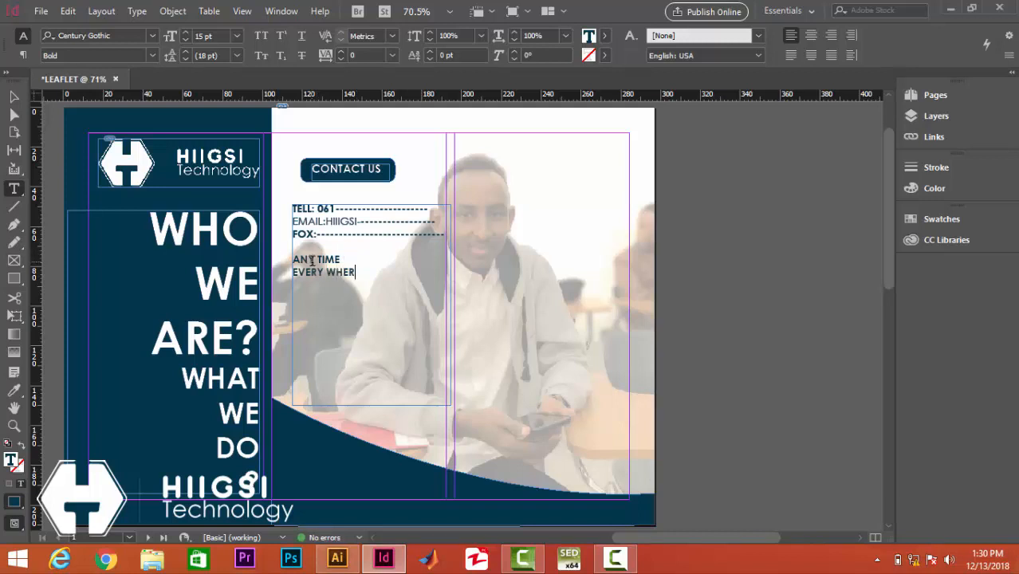
Break the slogan into four lines with one word each: ANY, TIME, EVERY and WHER.
left_click(340, 260)
key("Return")
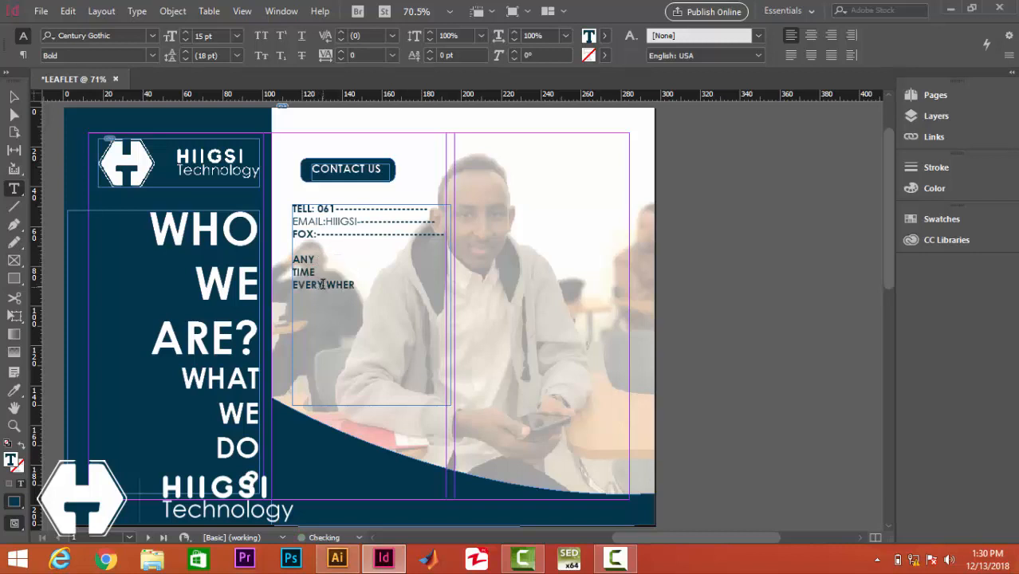
left_click(327, 284)
key("Return")
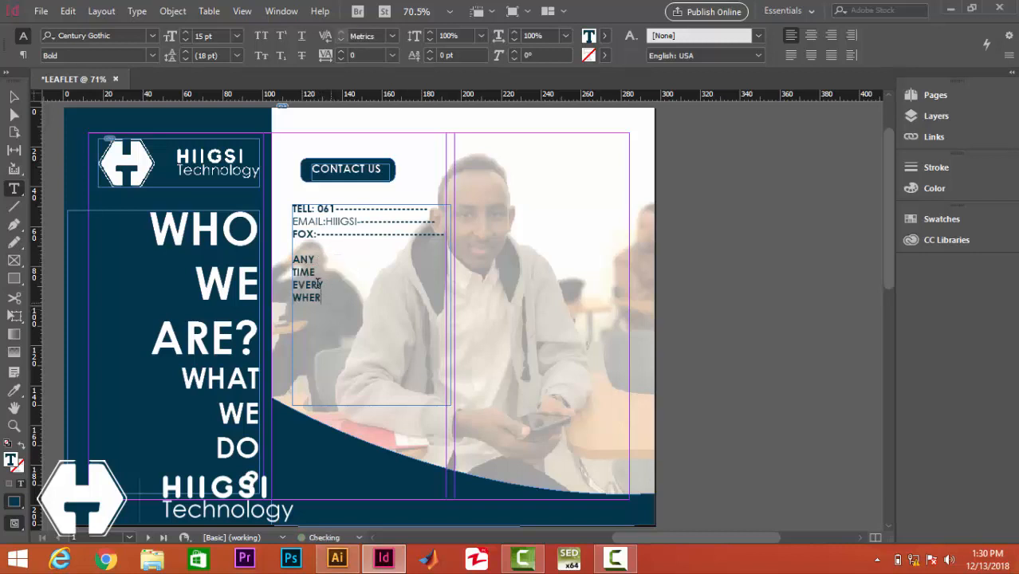
Enlarge the four slogan lines to 48 pt and extend the text frame downward until WHER fits.
left_click_drag(321, 298, 293, 246)
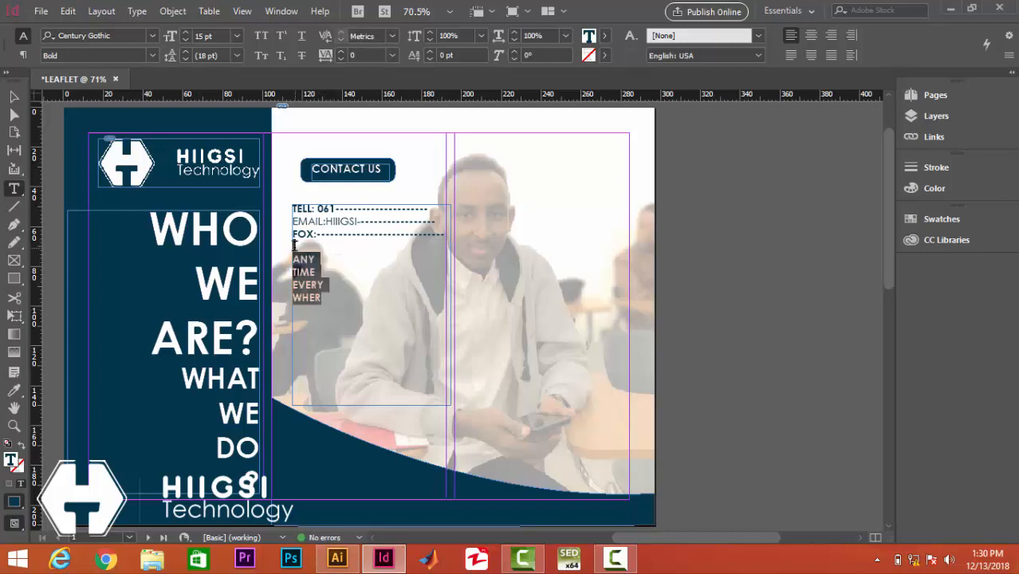
left_click(237, 36)
left_click(230, 271)
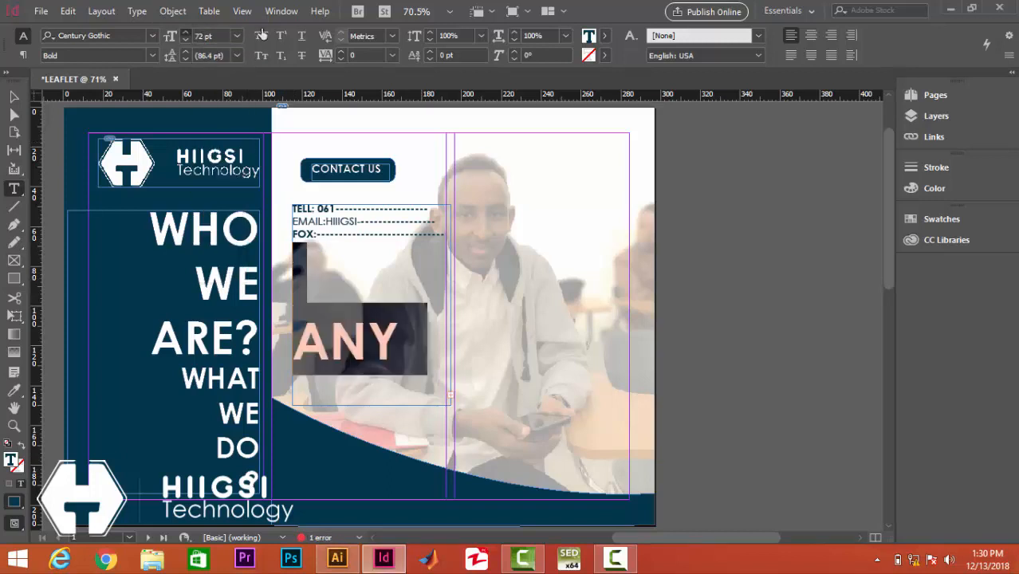
left_click(186, 33)
left_click(235, 36)
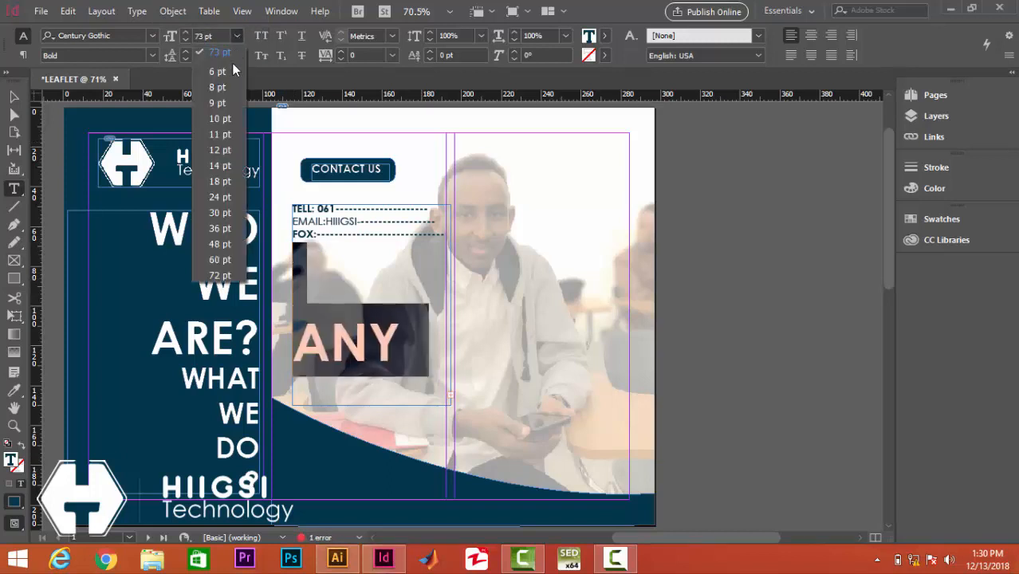
left_click(225, 245)
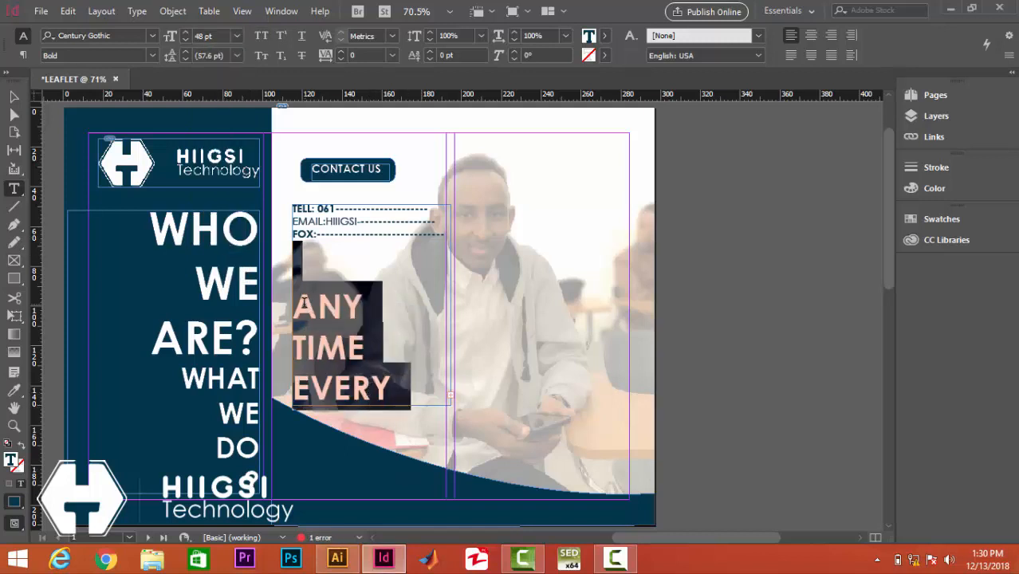
left_click(298, 301)
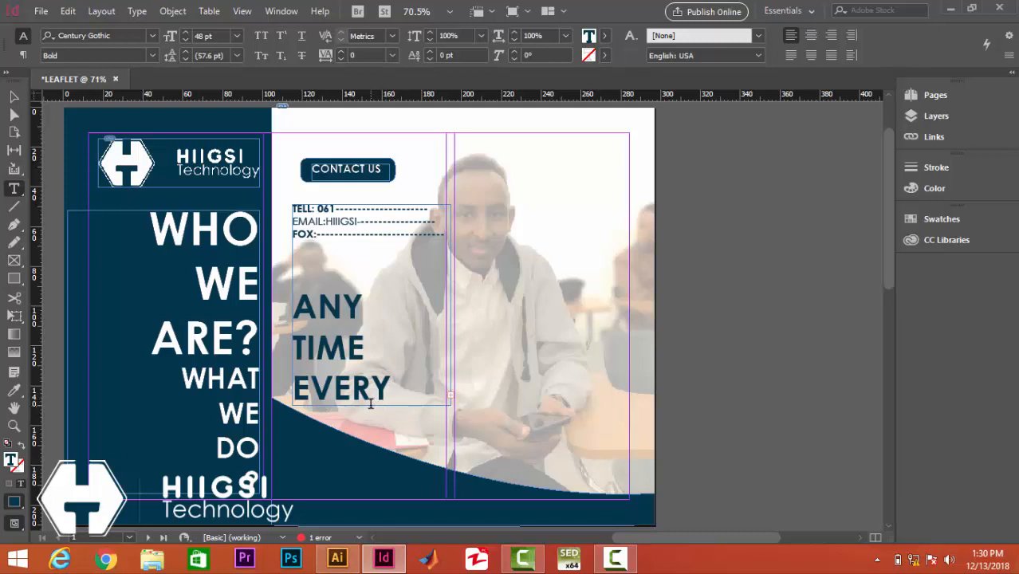
left_click_drag(370, 424, 370, 462)
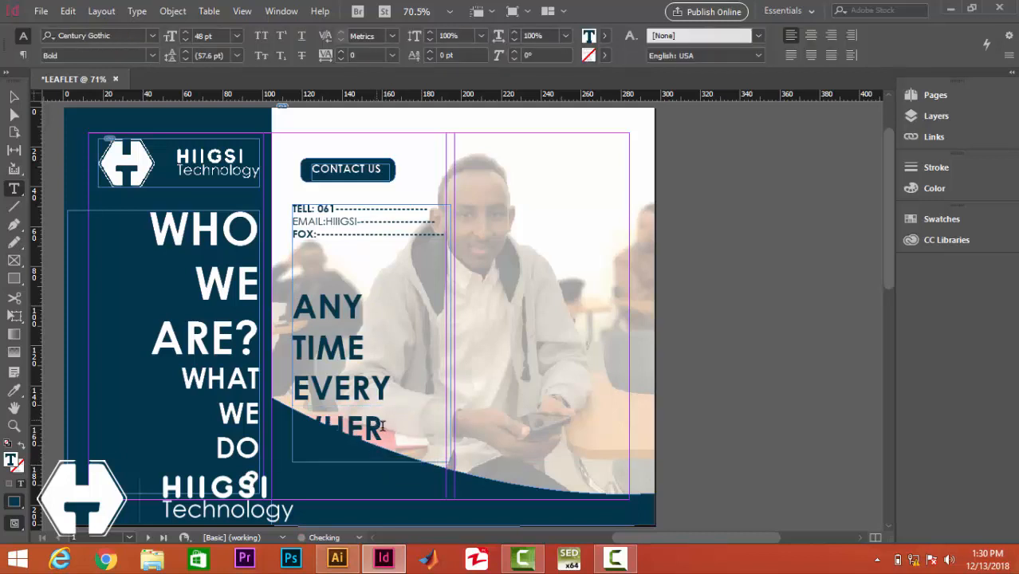
Right-align the four slogan lines, remove the extra space above ANY and deselect the frame.
left_click_drag(383, 427, 293, 303)
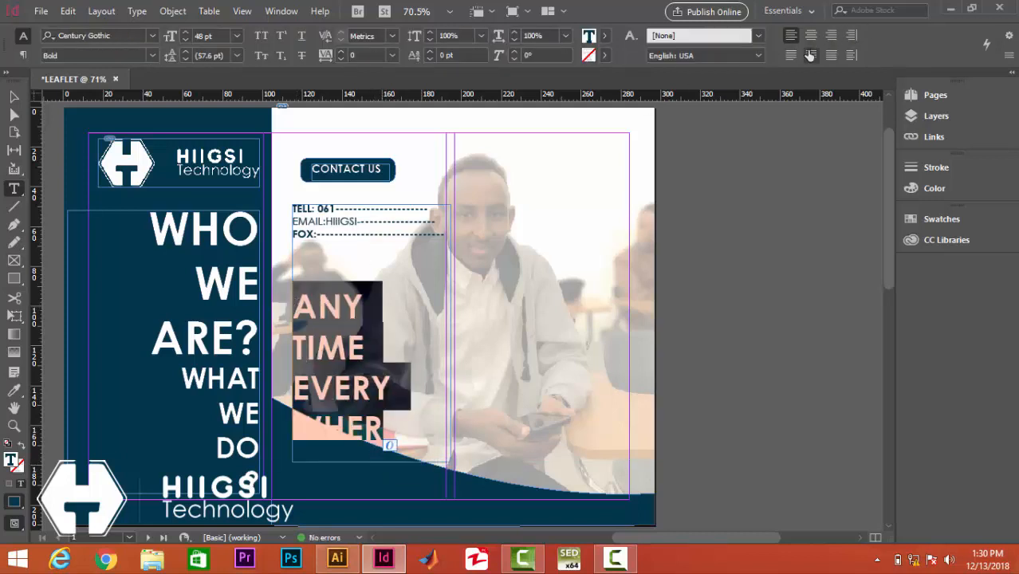
left_click(830, 37)
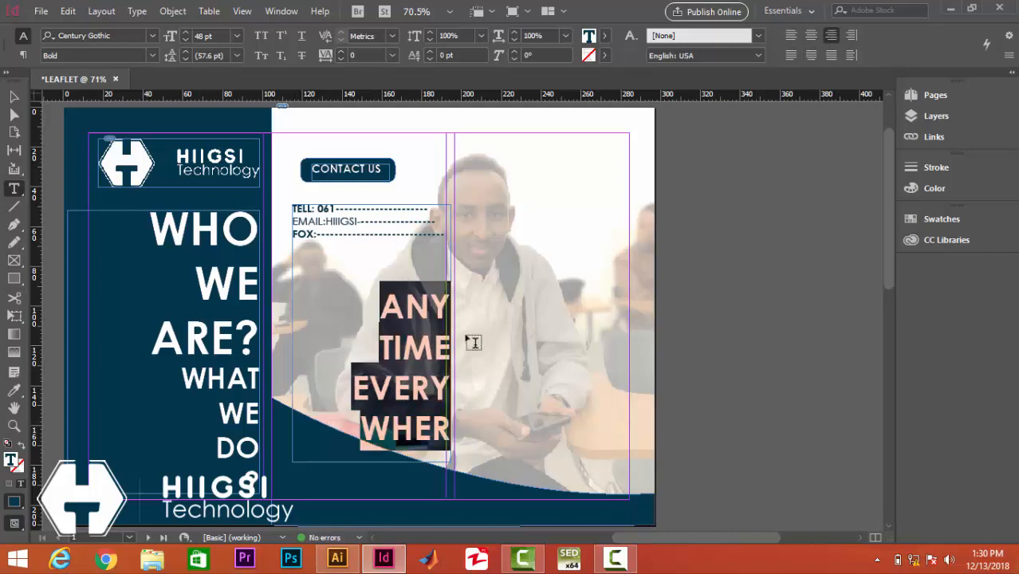
left_click(391, 285)
key("BackSpace")
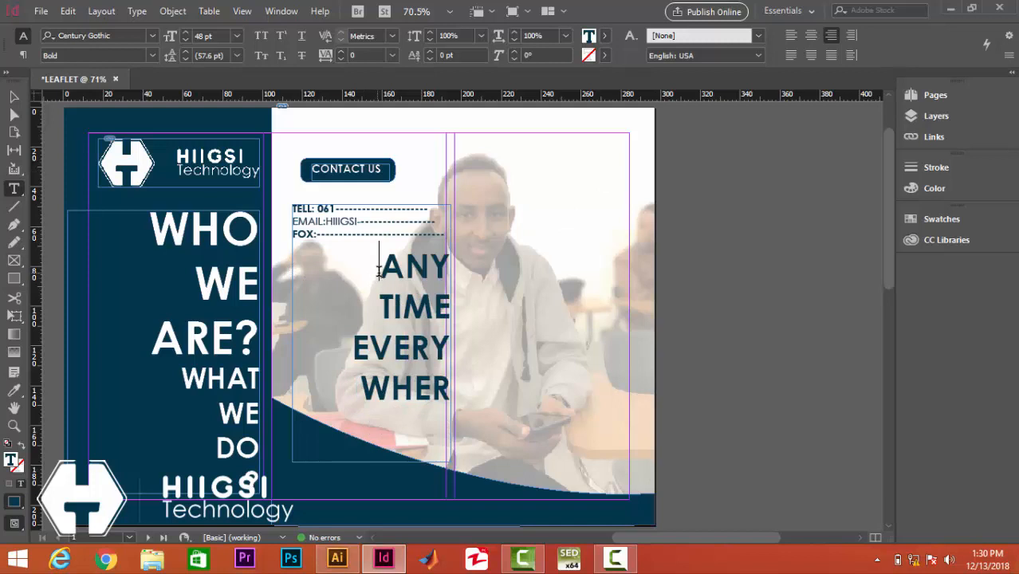
left_click(12, 94)
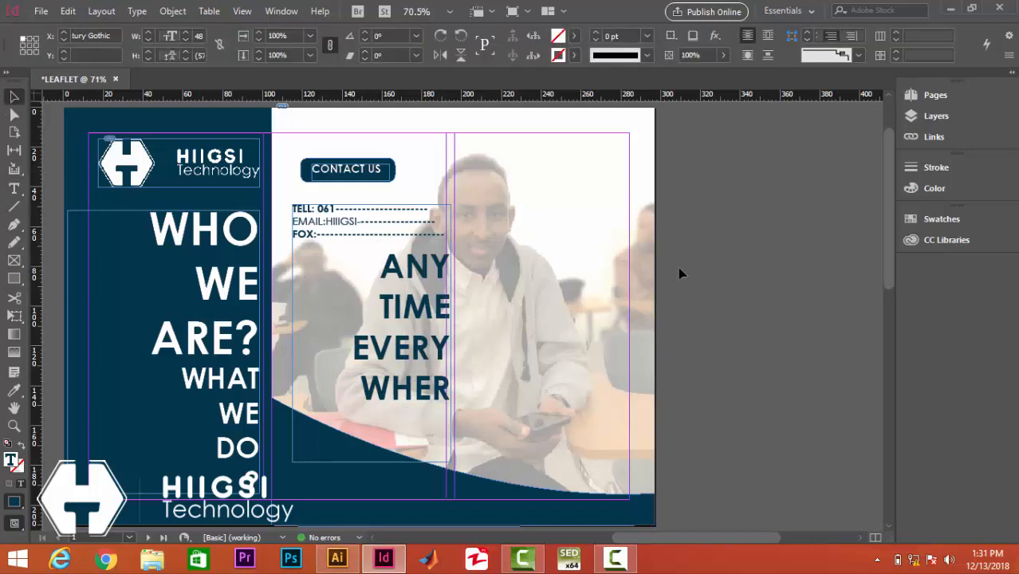
left_click(721, 236)
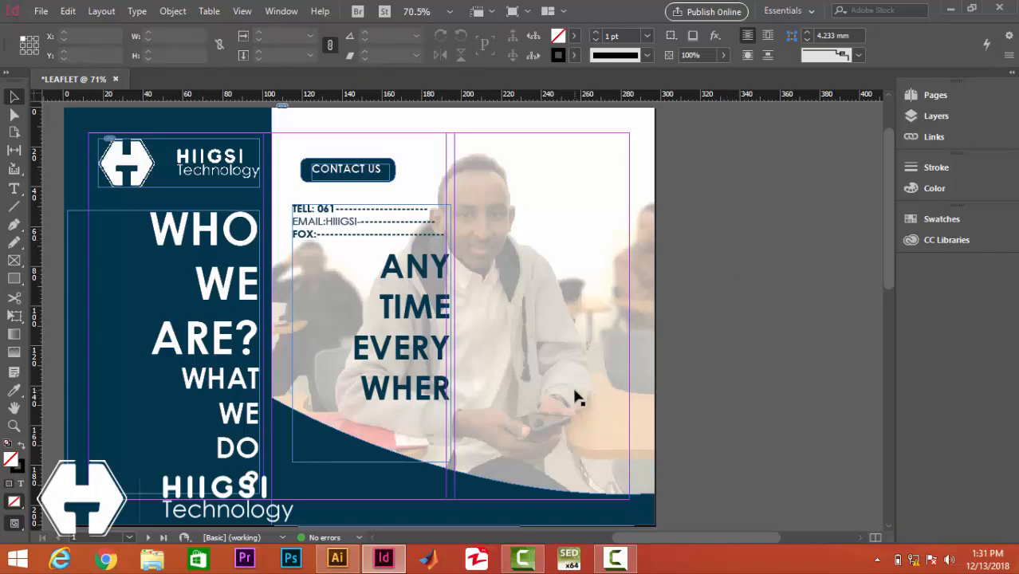
Narrow the contact text frame to fit inside the middle column and shorten the FOX line's dashes to fit on one line.
left_click(445, 338)
left_click_drag(450, 333, 443, 334)
left_click(710, 254)
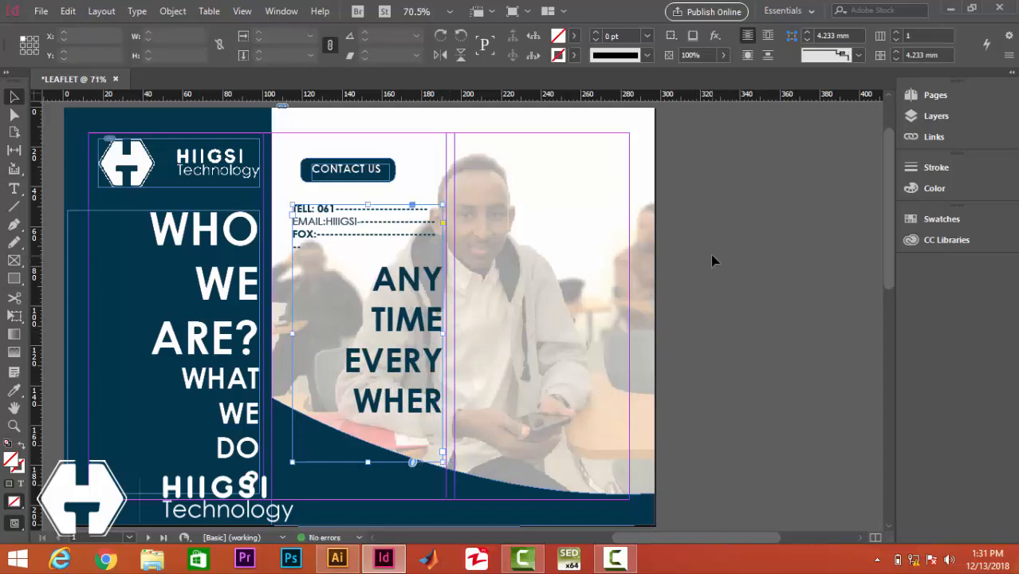
double_click(413, 232)
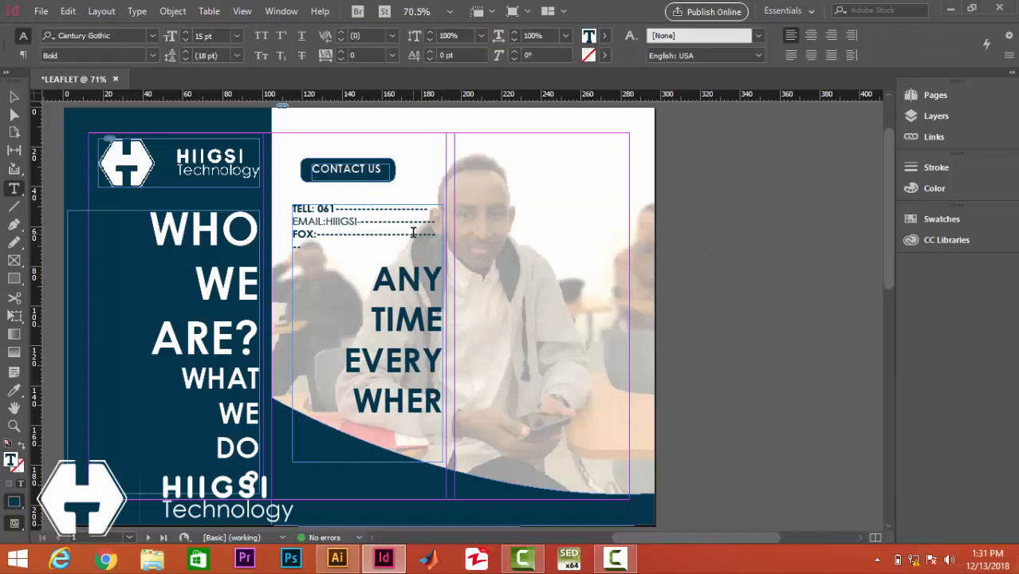
key("BackSpace")
key("BackSpace")
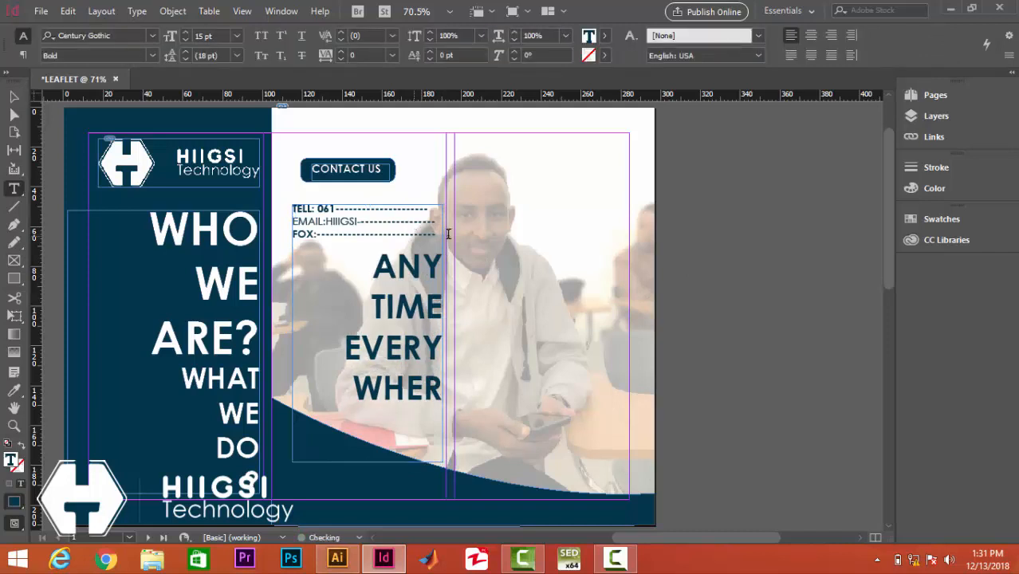
Insert a blank line above ANY and reduce the four slogan lines to 43 pt.
left_click(361, 270)
key("Return")
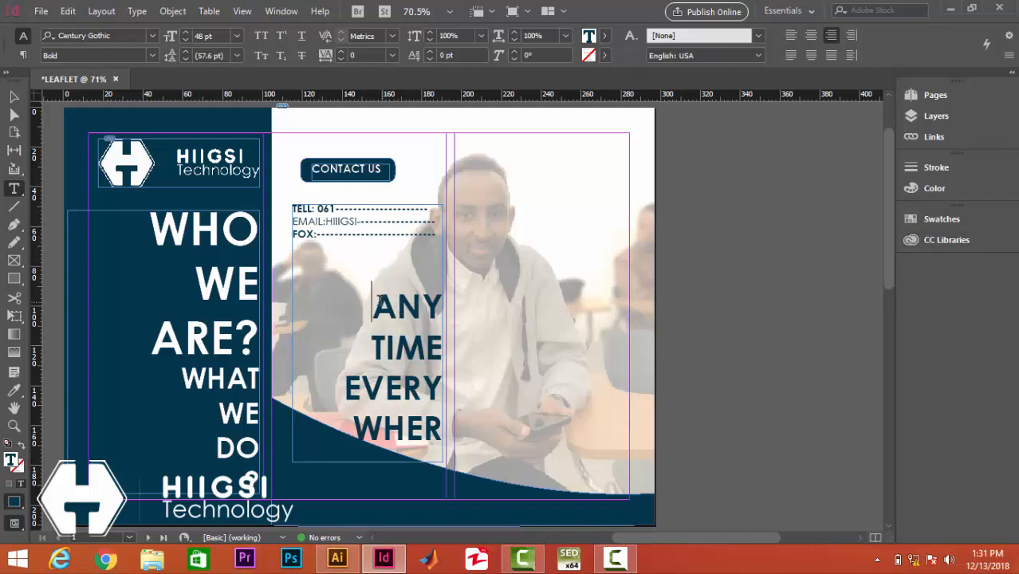
left_click_drag(376, 300, 466, 456)
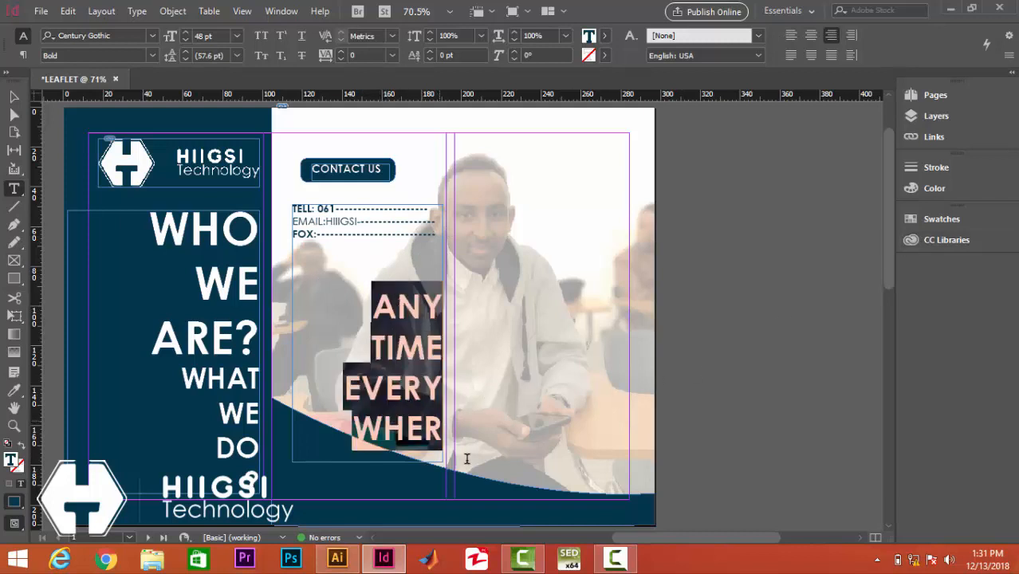
left_click(186, 39)
left_click(186, 39)
left_click(186, 39)
left_click(186, 39)
left_click(185, 39)
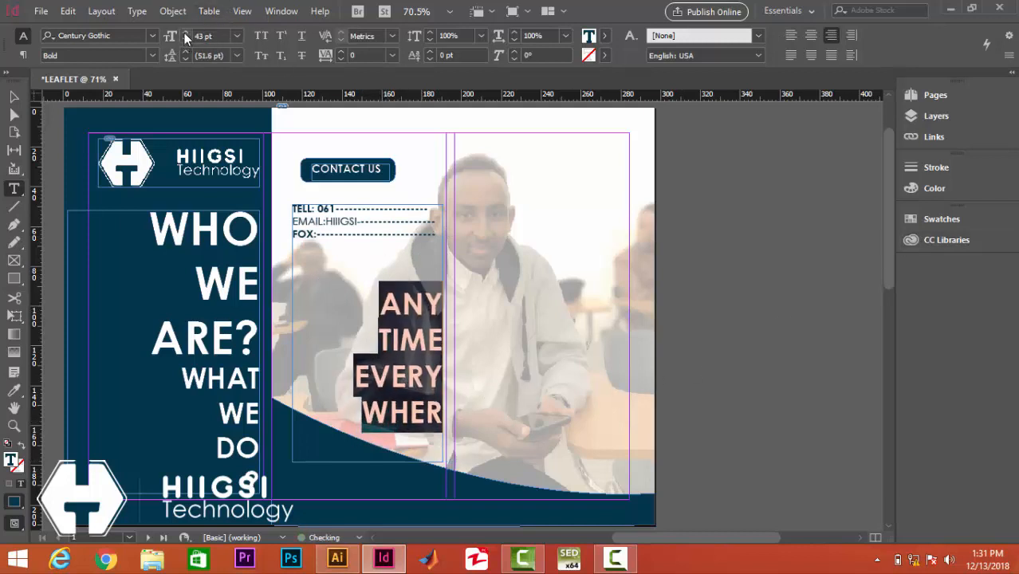
Increase the four slogan lines in the middle column to 44 pt and deselect the text.
left_click(184, 32)
left_click(13, 96)
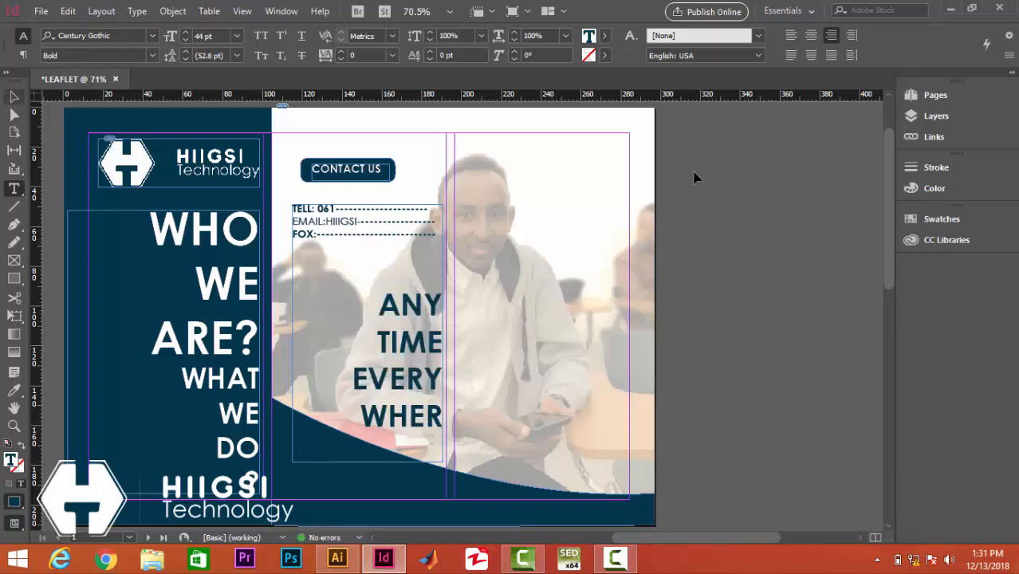
left_click(755, 196)
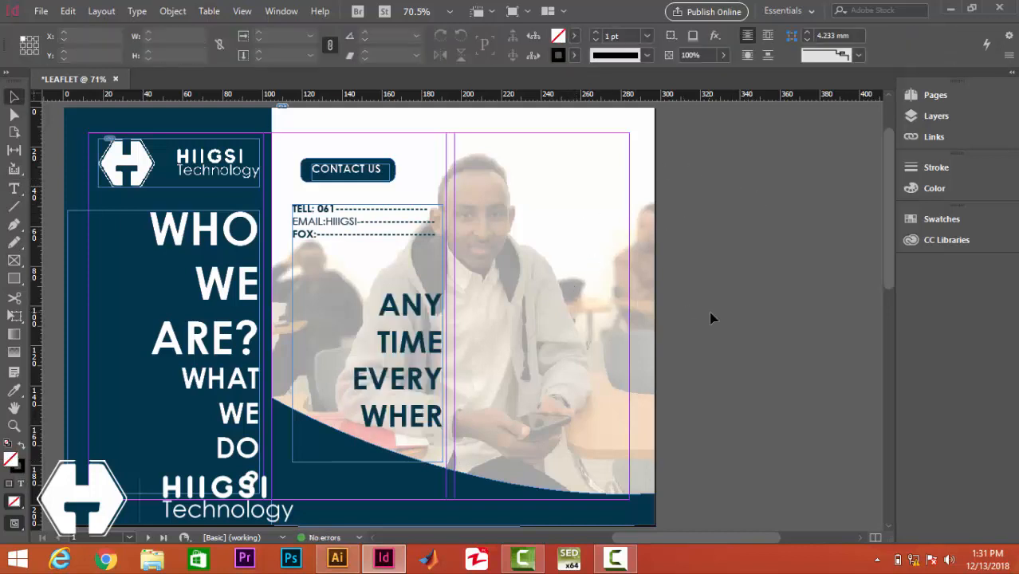
scroll(712, 318, "down", 2)
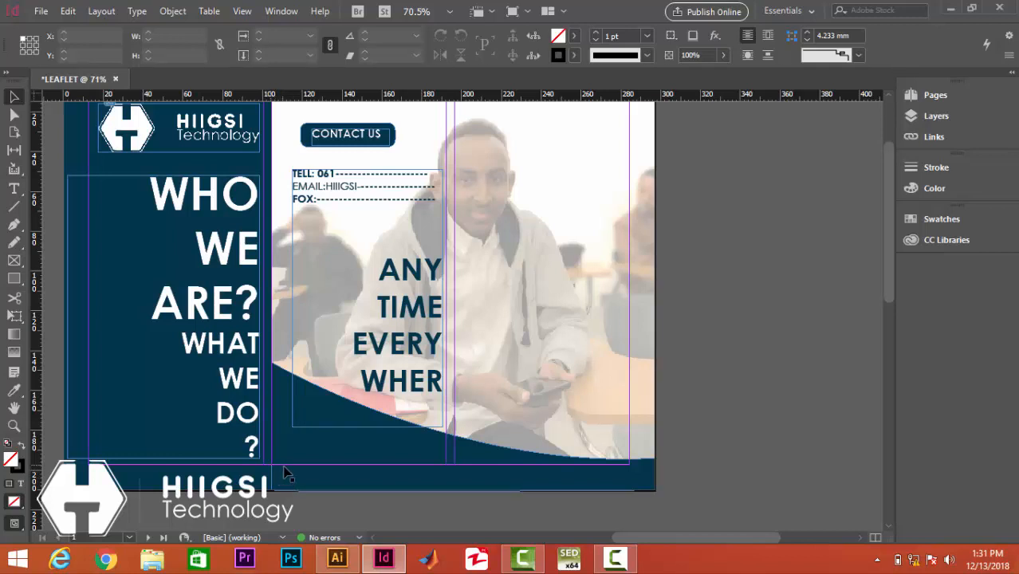
scroll(662, 387, "up", 1)
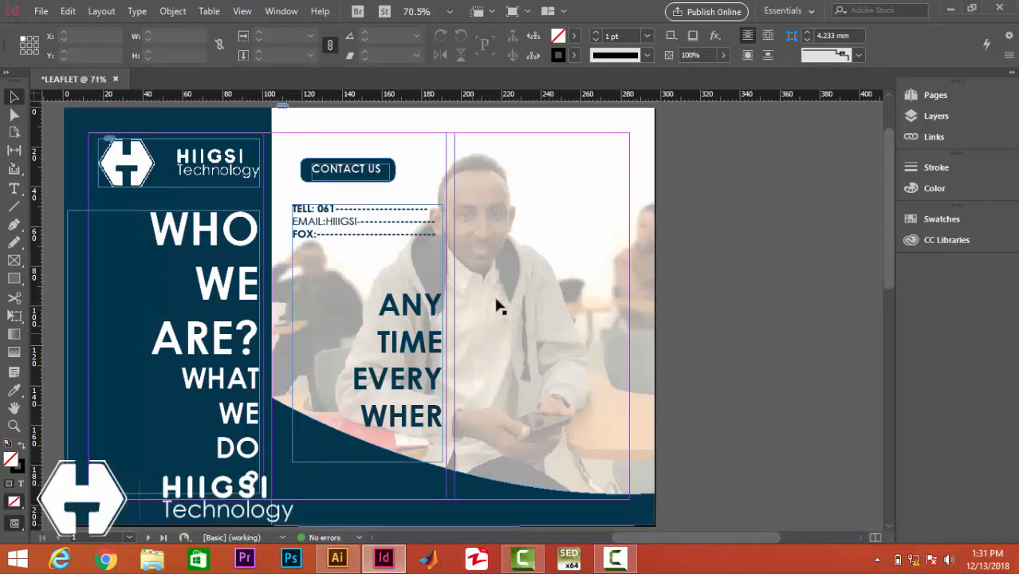
Raise the opacity of the background photo to 57%.
left_click(503, 238)
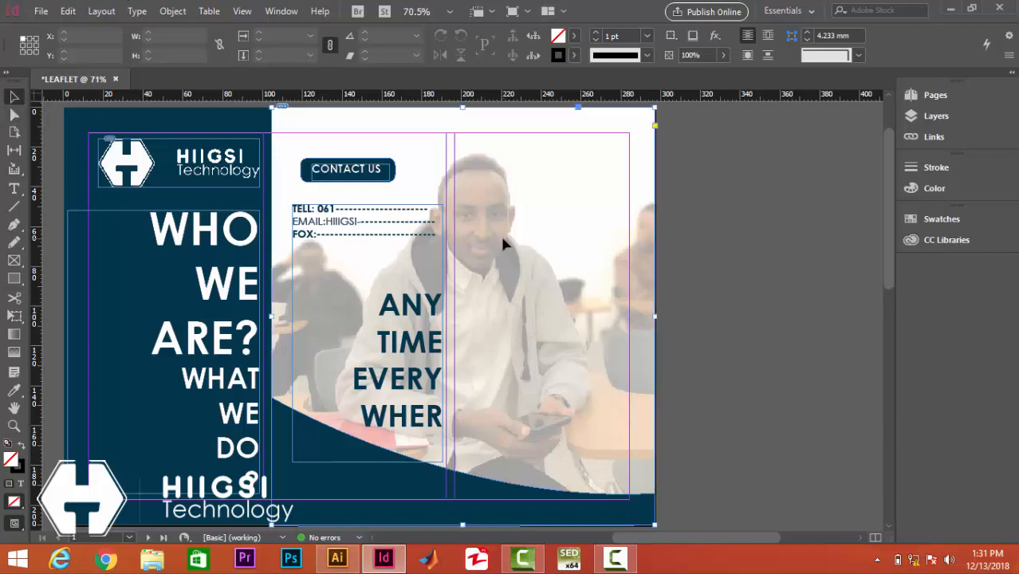
left_click(723, 55)
left_click_drag(675, 75, 689, 81)
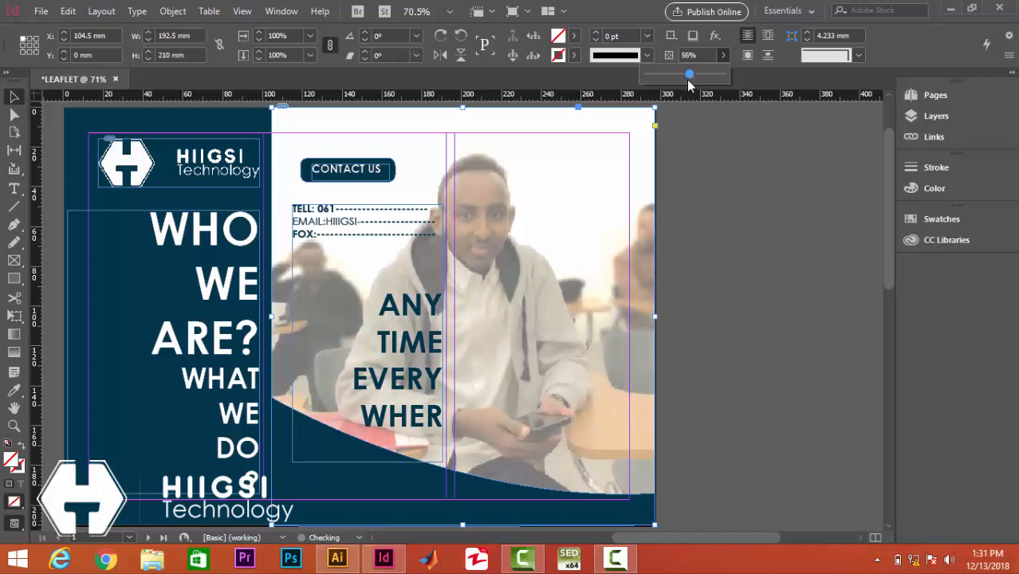
left_click(698, 253)
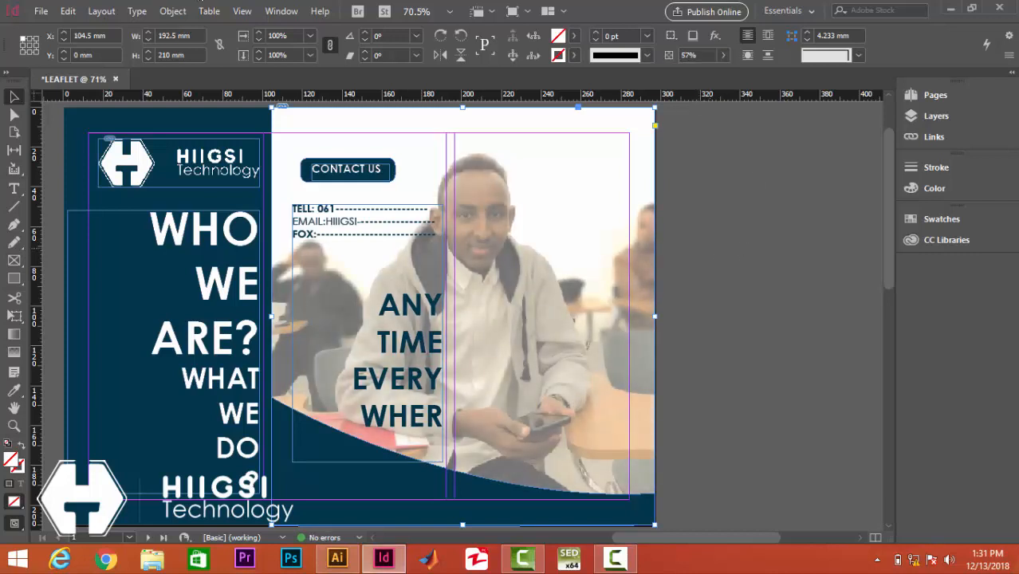
Draw a text frame about 77 mm wide and 150 mm high in the third column and enter the person's name on two lines.
left_click(14, 189)
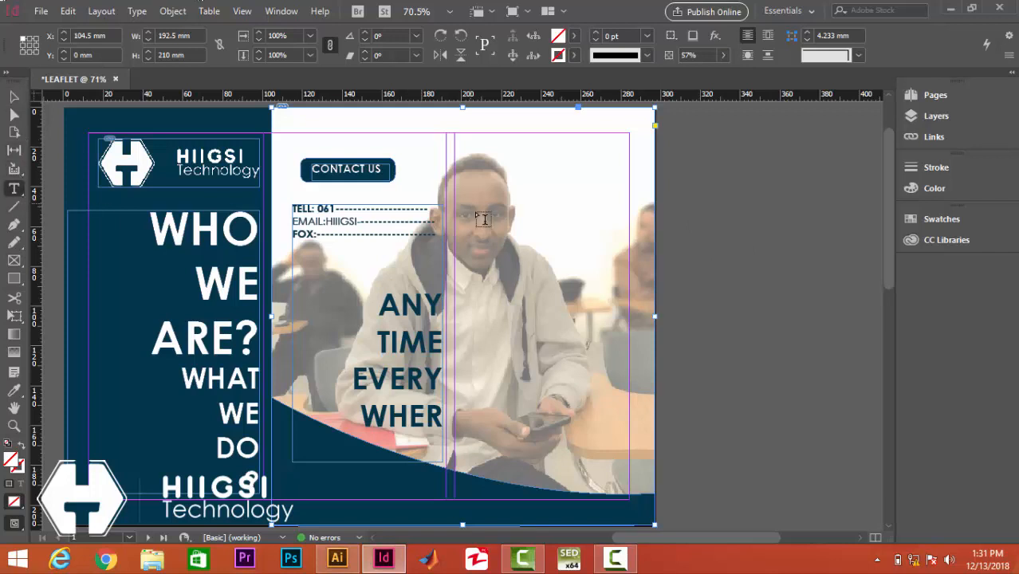
left_click(527, 241)
left_click_drag(476, 176, 627, 469)
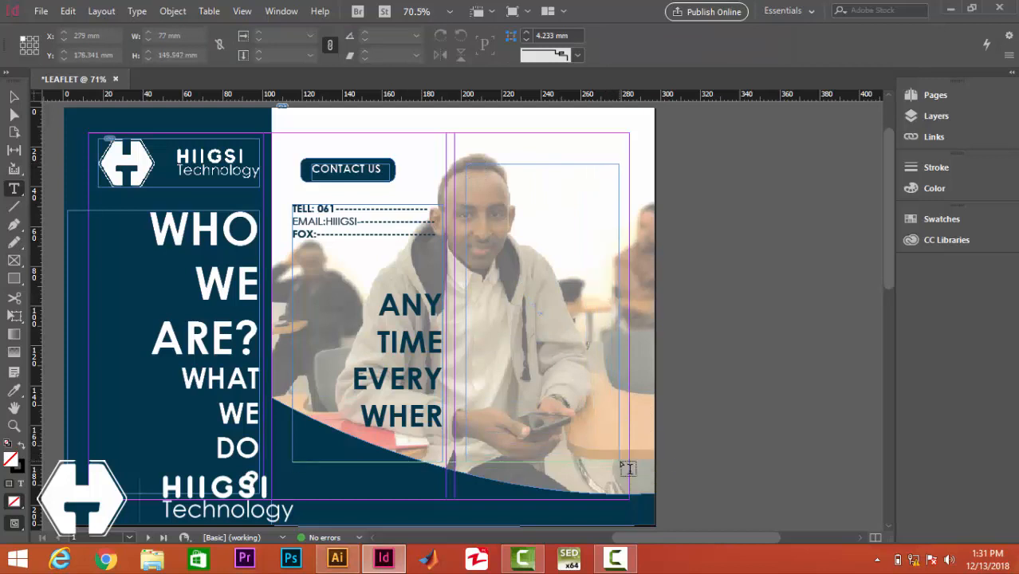
left_click(550, 192)
type("MOH")
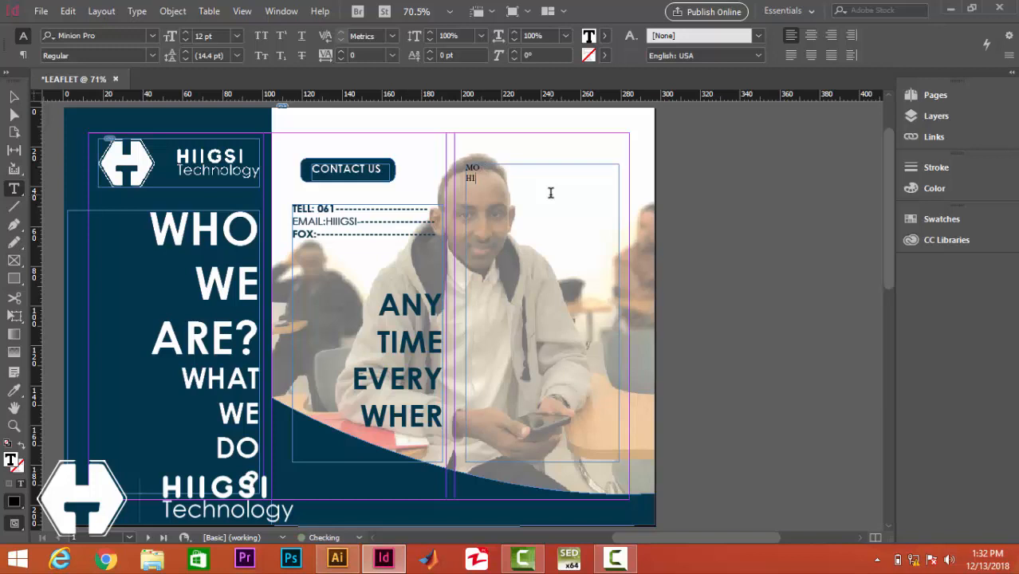
Enlarge the two-line name to 72 pt and change its font to Century Gothic Bold.
left_click_drag(505, 191, 468, 158)
left_click(573, 160)
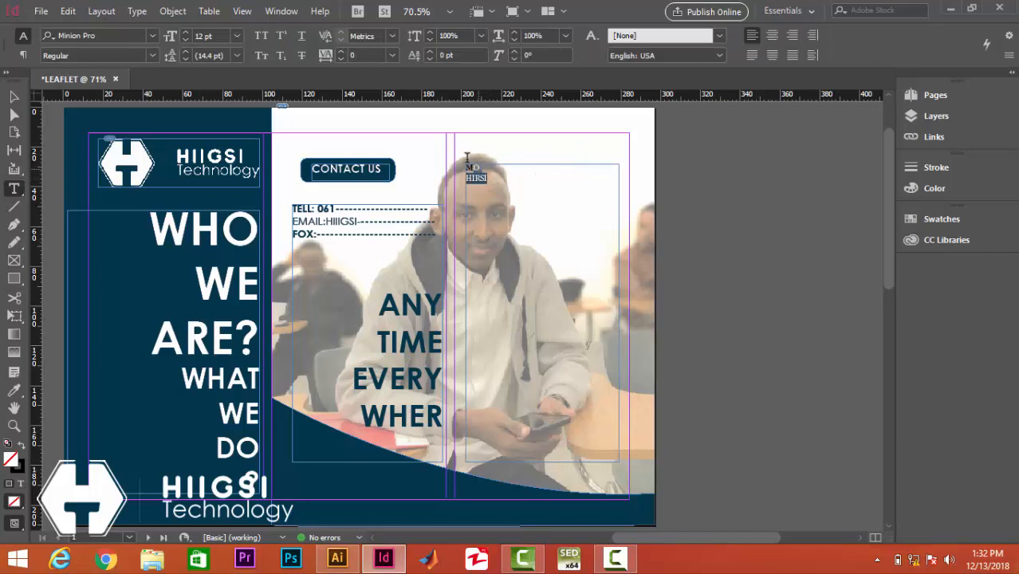
left_click(239, 36)
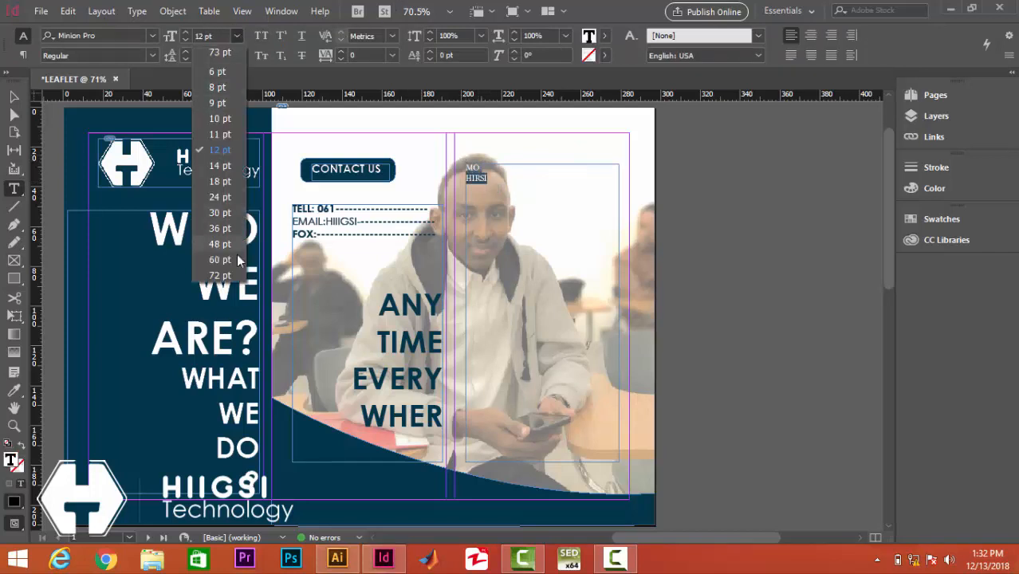
left_click(236, 256)
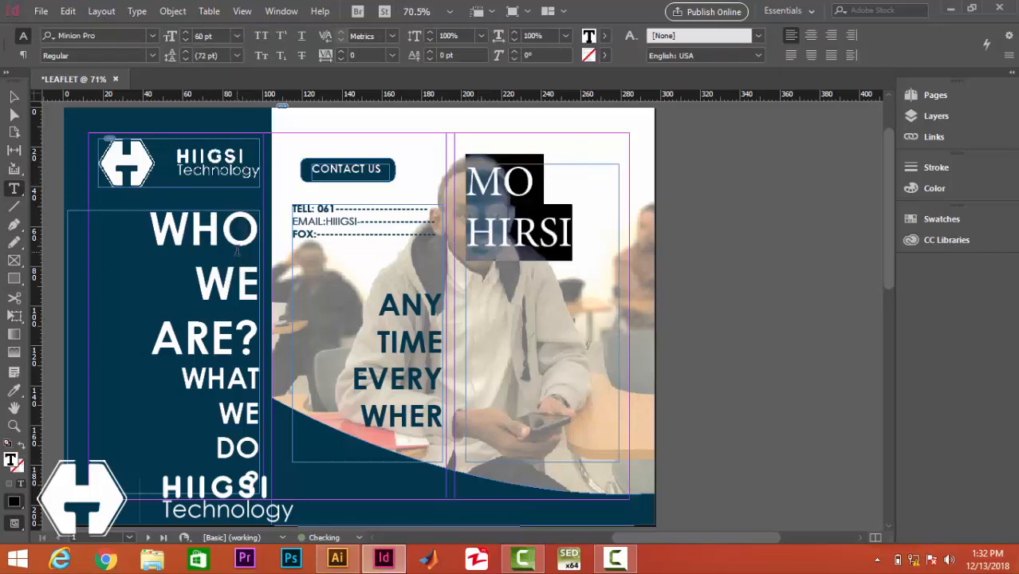
left_click(237, 36)
left_click(233, 274)
left_click(85, 36)
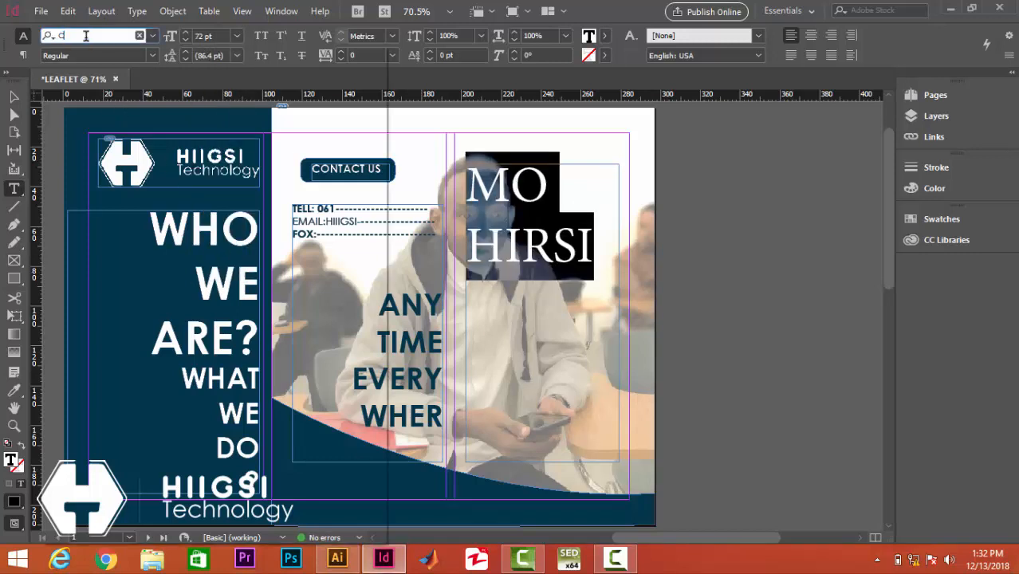
type("CENT")
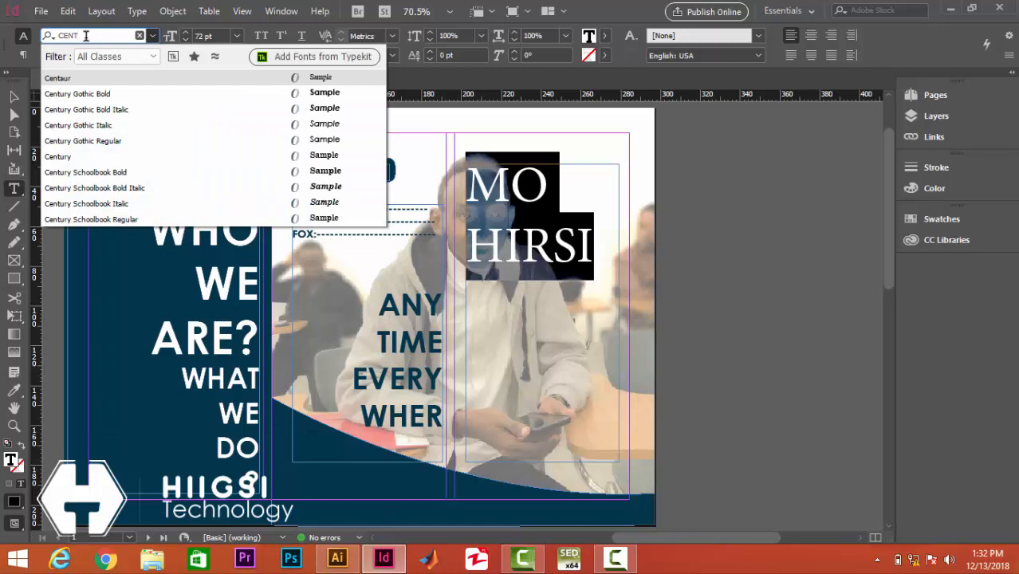
key("Down")
key("Return")
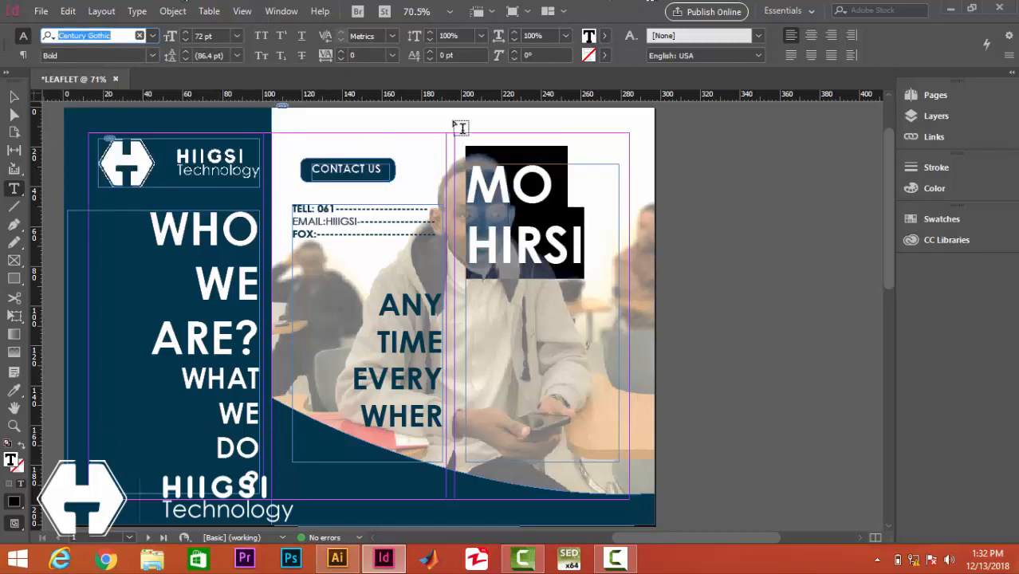
Try a font size of 150 pt on the name.
left_click(202, 35)
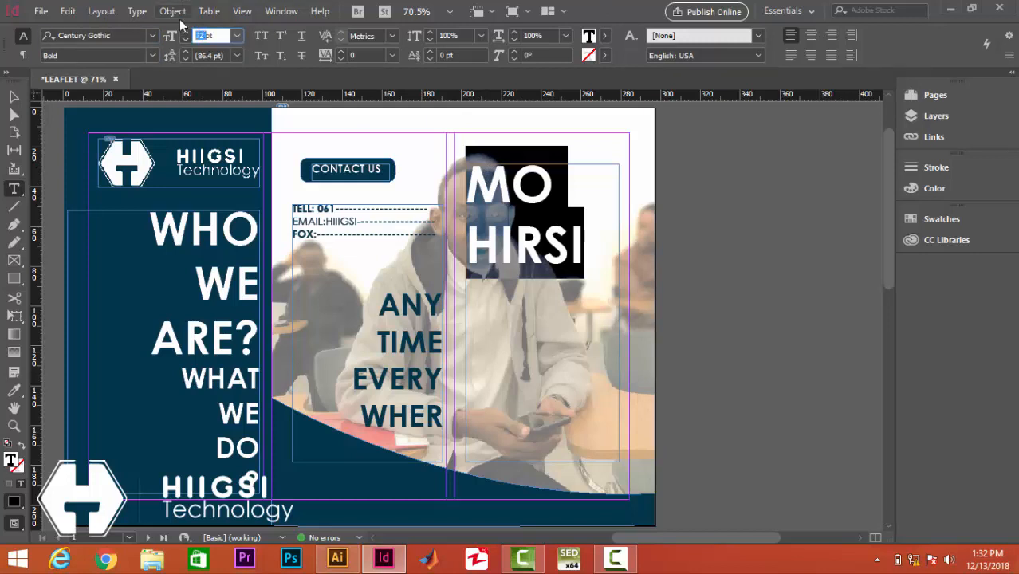
type("150pt")
key("Return")
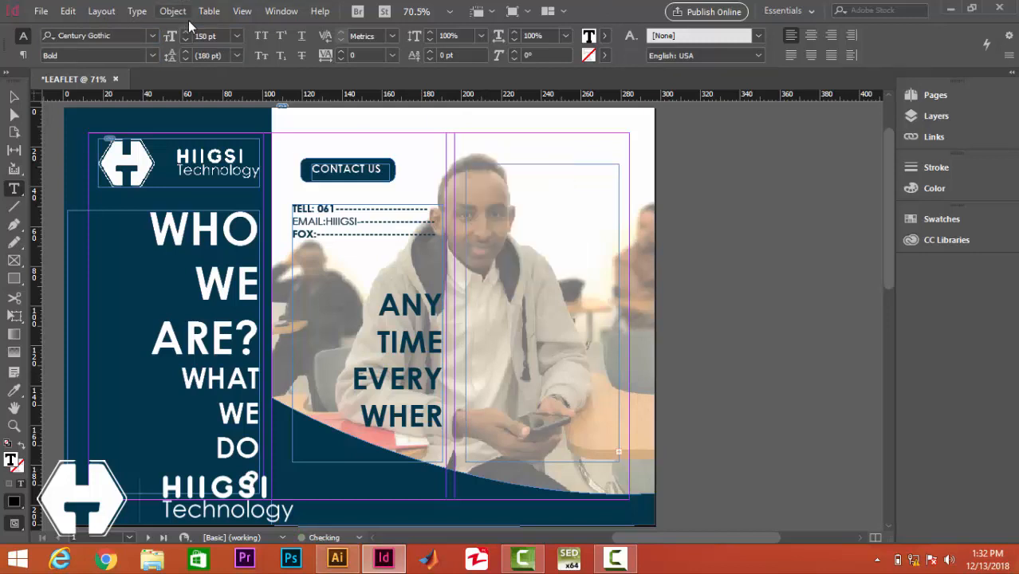
Set the name's font size to 80 pt.
double_click(206, 35)
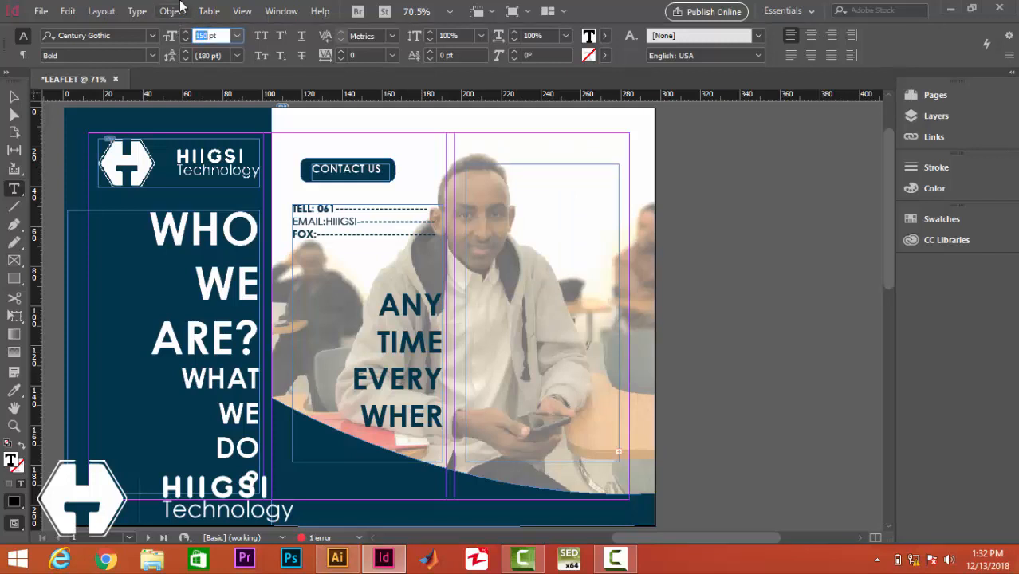
type("80")
key("Return")
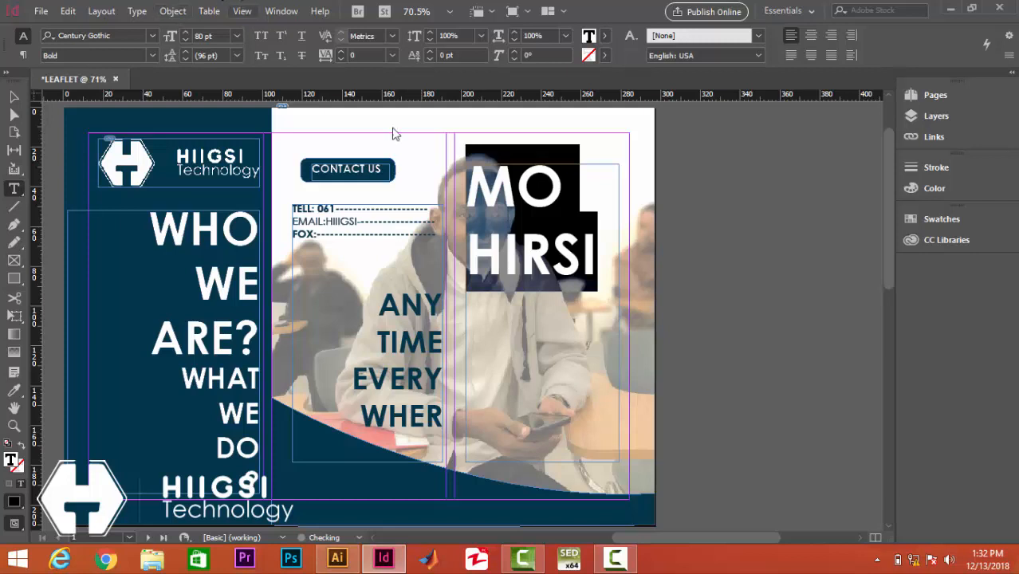
Insert two blank lines above the name to push it down inside its frame.
left_click(527, 209)
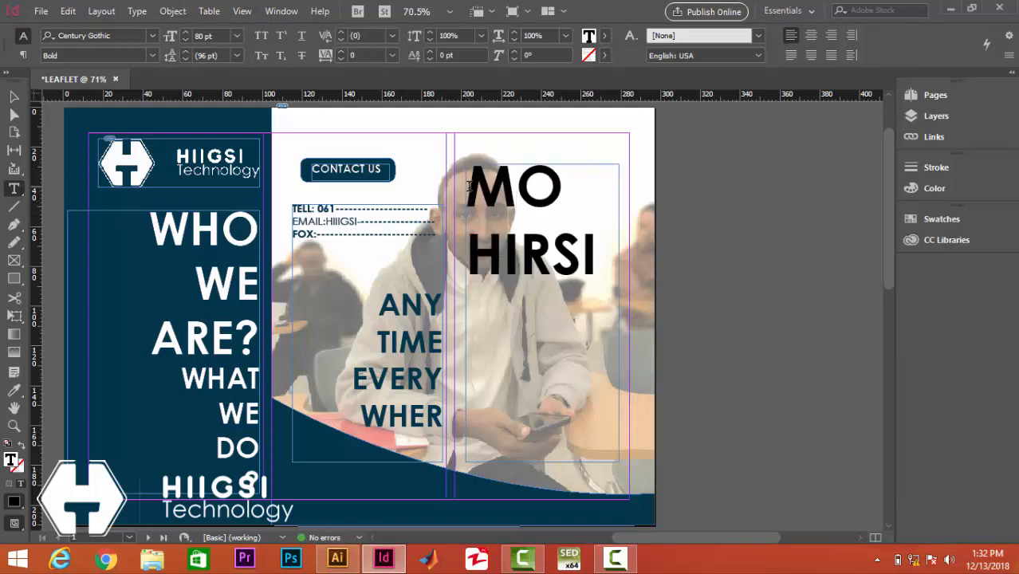
left_click_drag(519, 234, 592, 257)
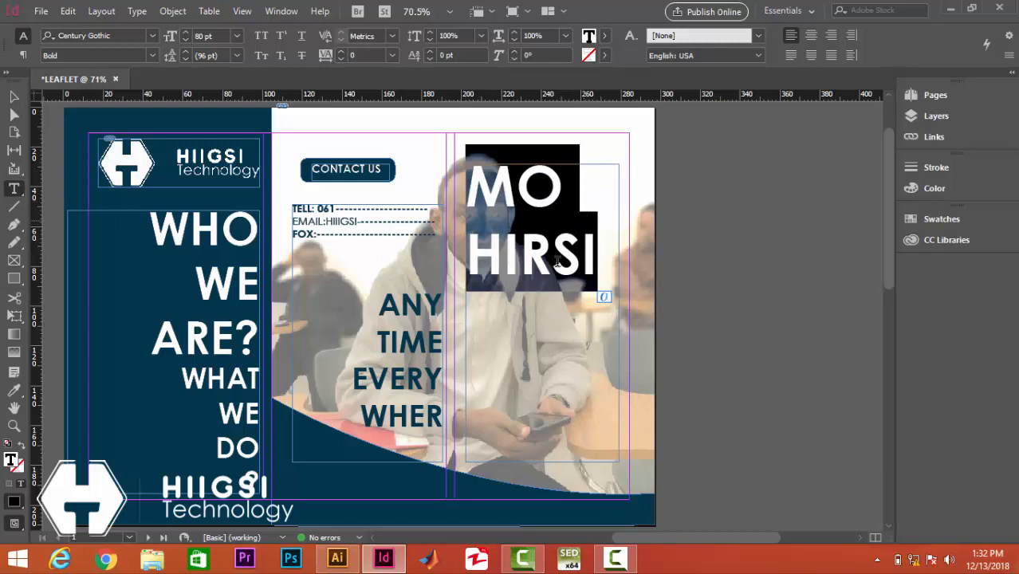
left_click(475, 190)
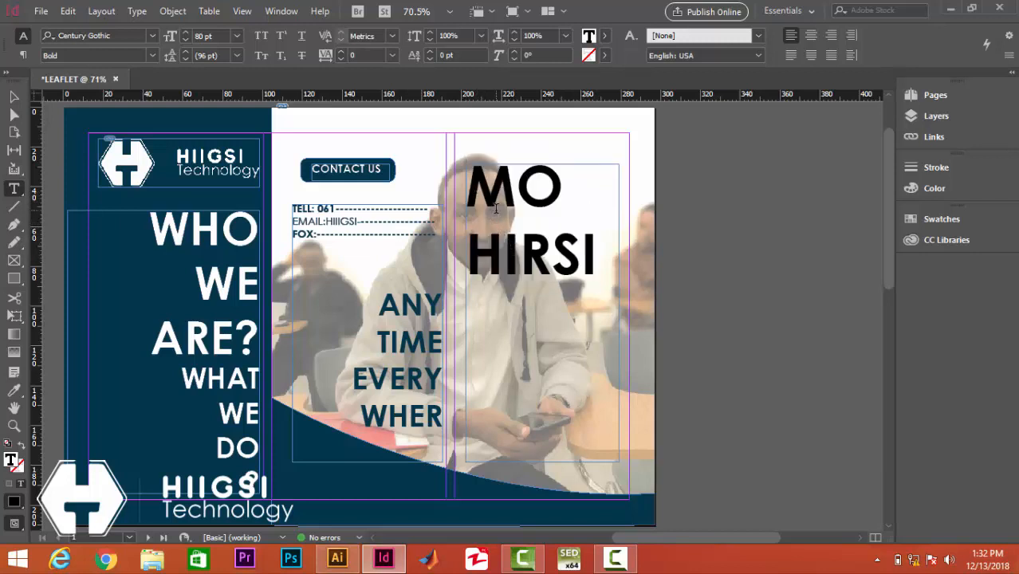
key("Return")
key("Return")
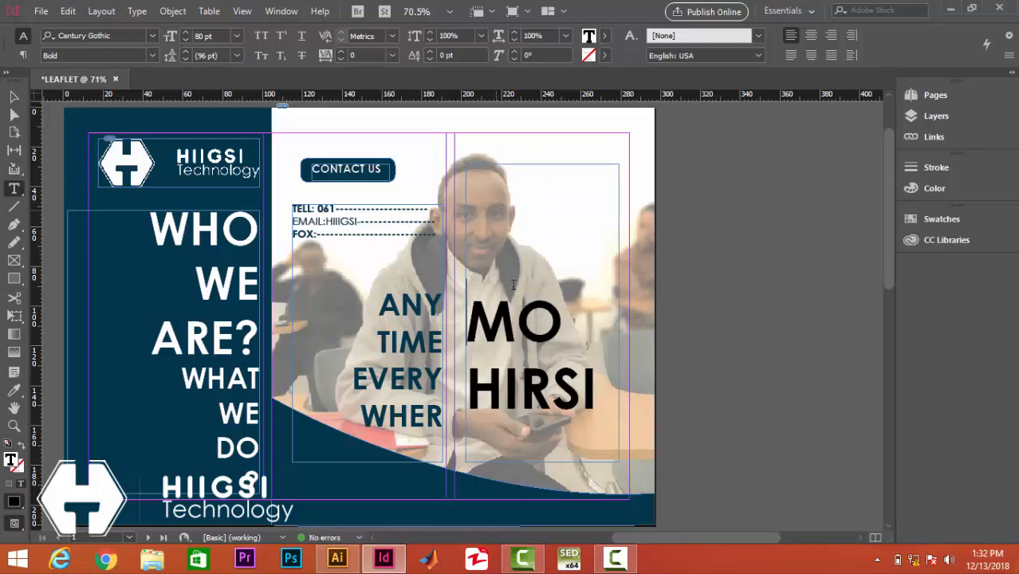
Color both lines of the name with the cyan swatch C=100 M=0 Y=0 K=0.
left_click_drag(470, 312, 612, 407)
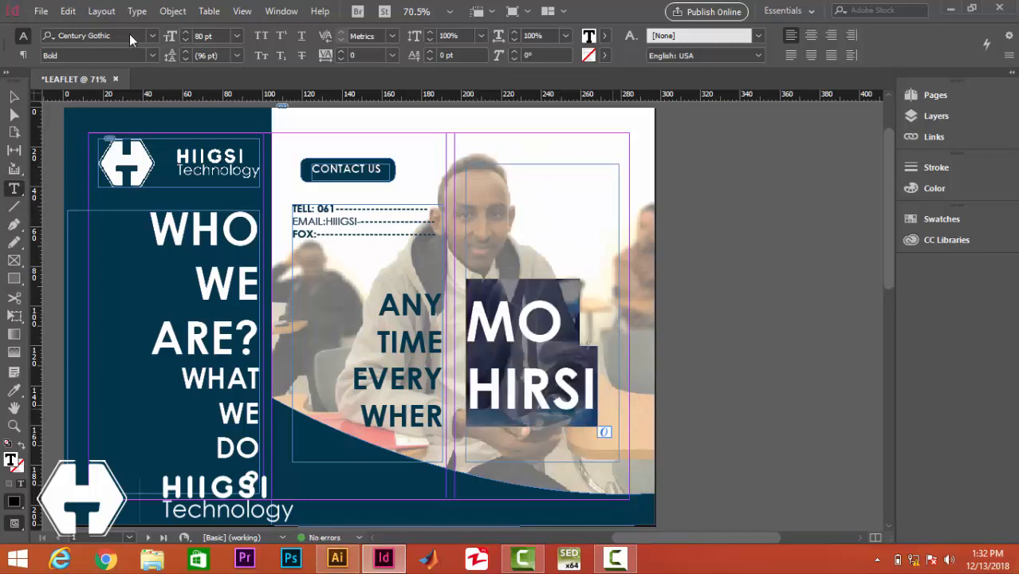
left_click(604, 36)
left_click(466, 149)
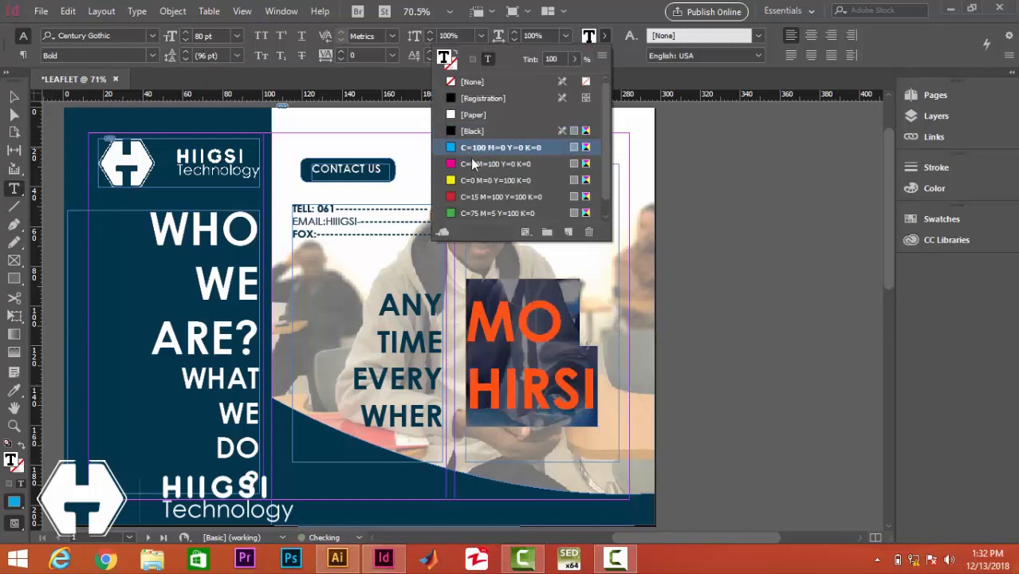
Color both lines of the name with the dark blue swatch C=100 M=90 Y=10 K=0.
left_click(568, 323)
left_click_drag(589, 405, 467, 303)
left_click(604, 36)
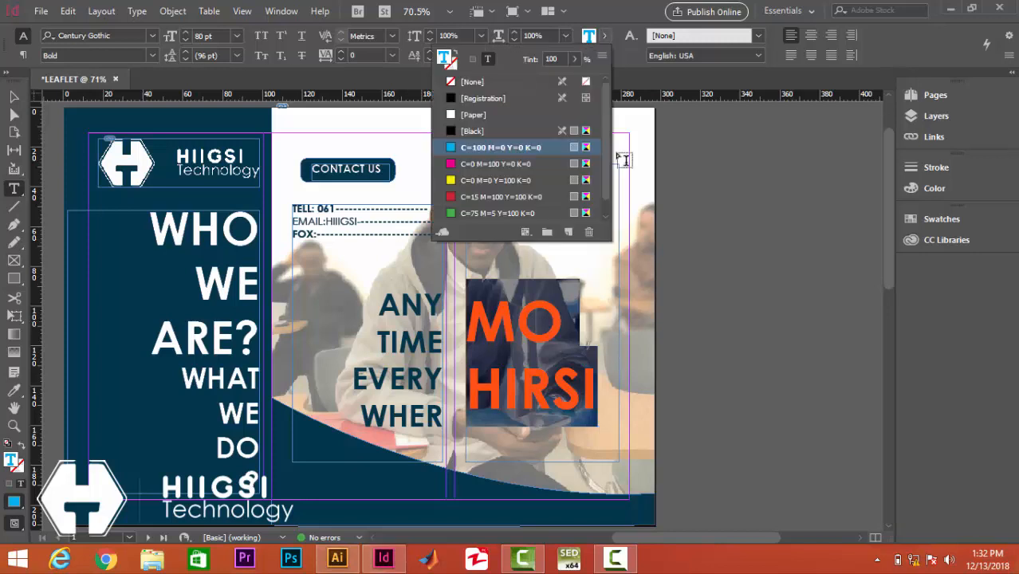
scroll(610, 160, "down", 1)
left_click(499, 212)
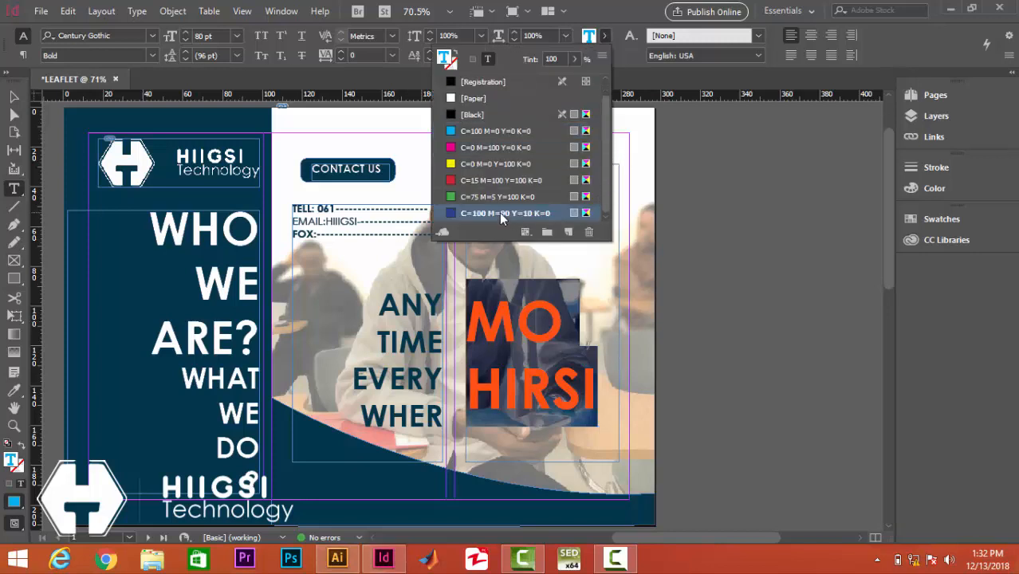
Shorten the name's text frame from above to about 91 mm high, remove the blank lines before the name and deselect it.
left_click(13, 95)
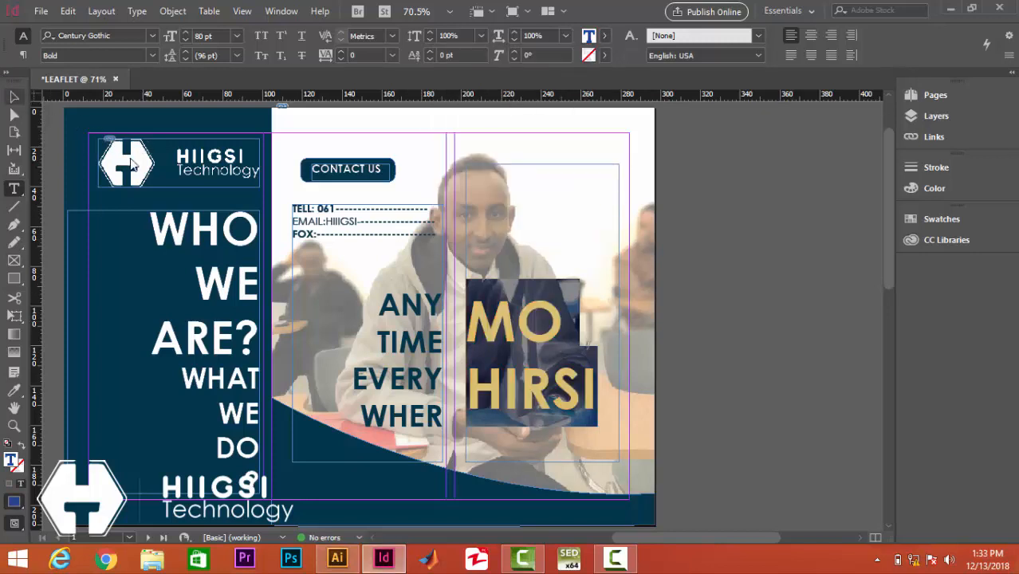
left_click(14, 96)
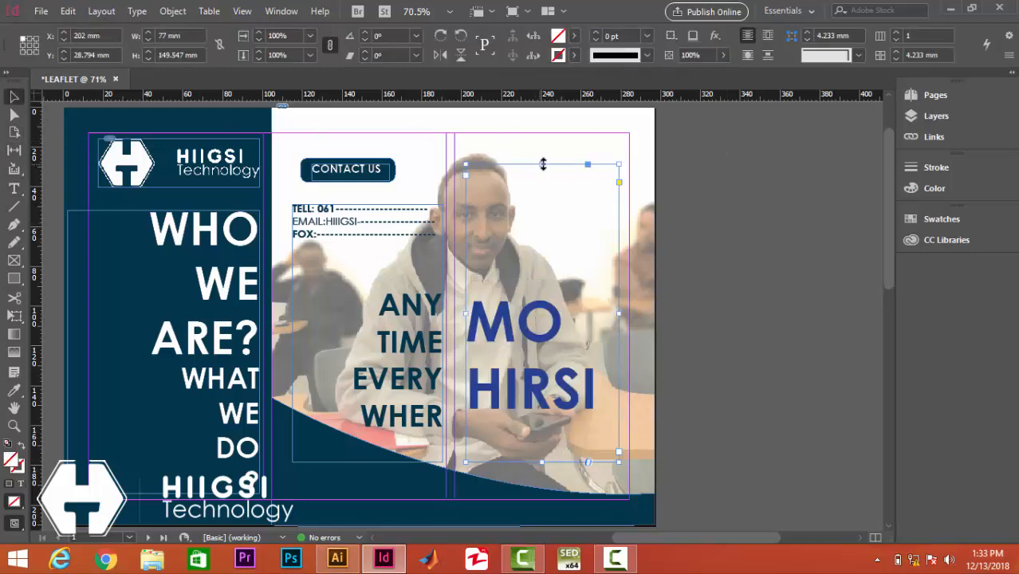
left_click_drag(543, 163, 538, 286)
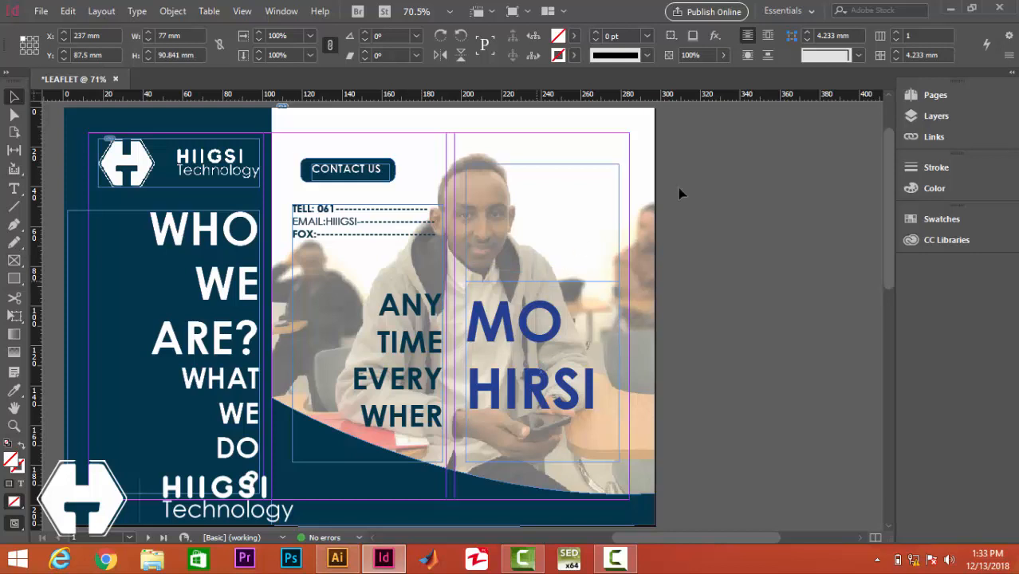
double_click(482, 438)
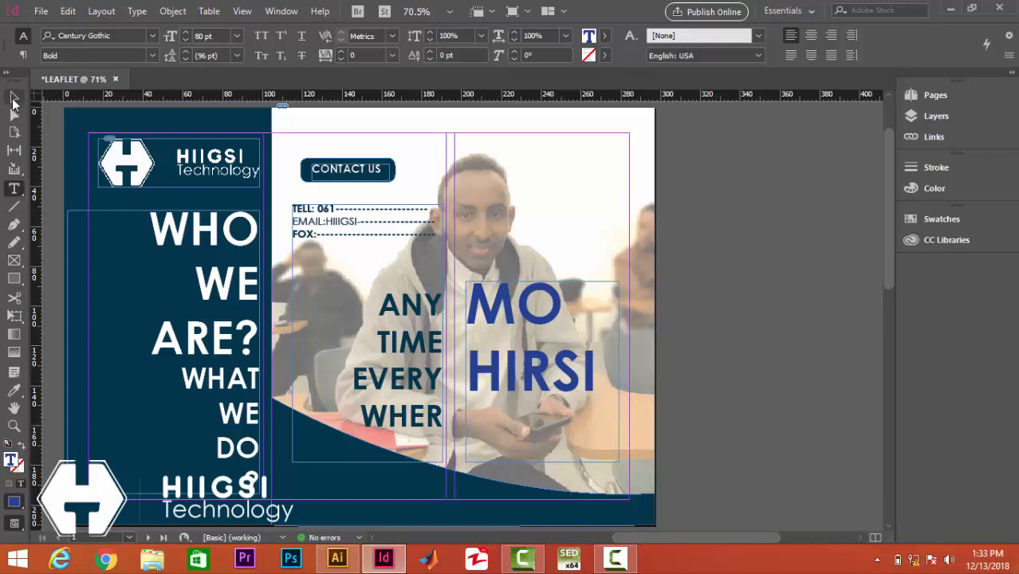
left_click(14, 98)
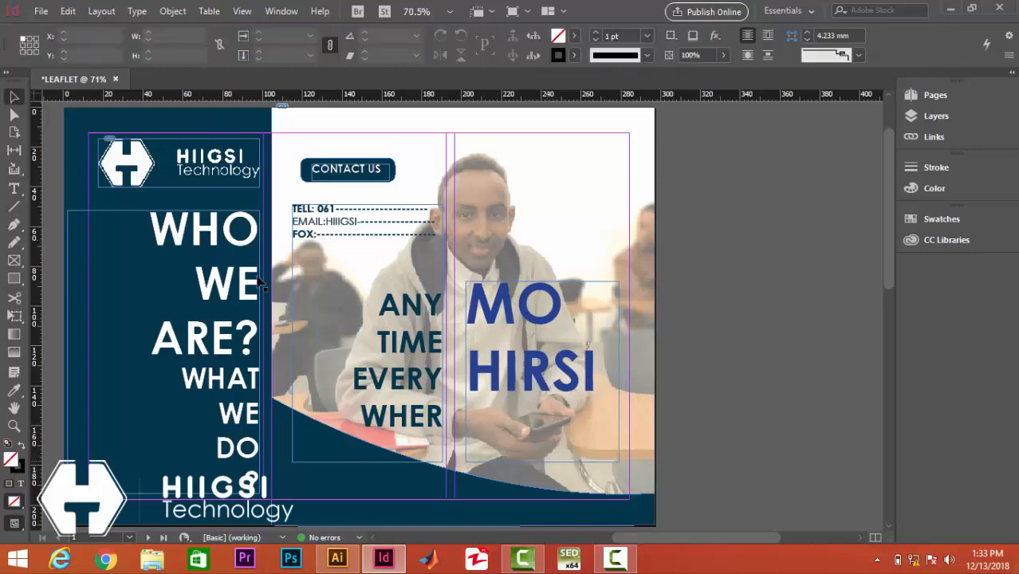
Add a text frame above the name in the third column reading "FOLLOW ME", "facebook.com/hiigsi tech" and "youtube.cm/hiigsi tech" on separate lines.
left_click(13, 188)
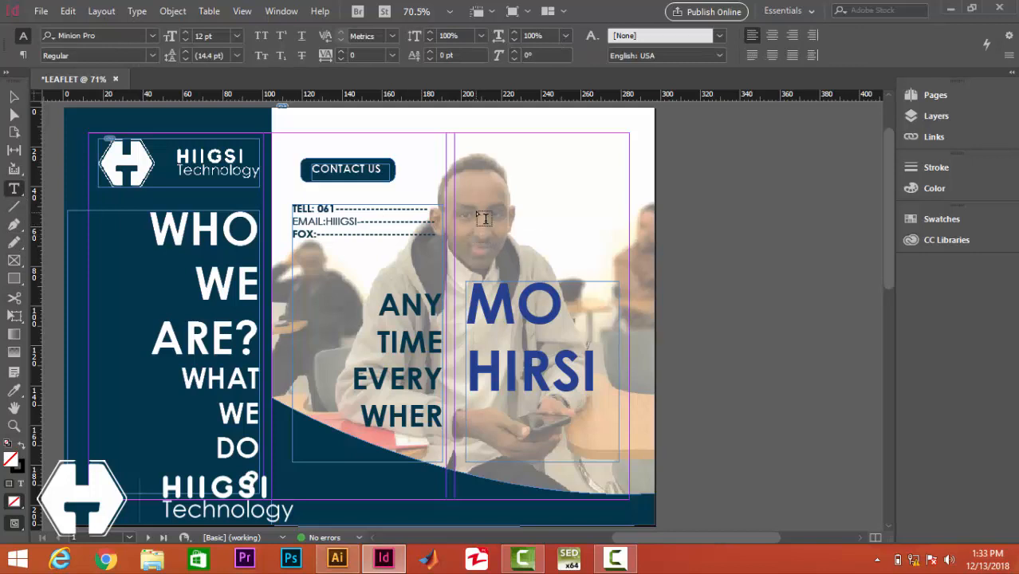
left_click_drag(463, 193, 613, 266)
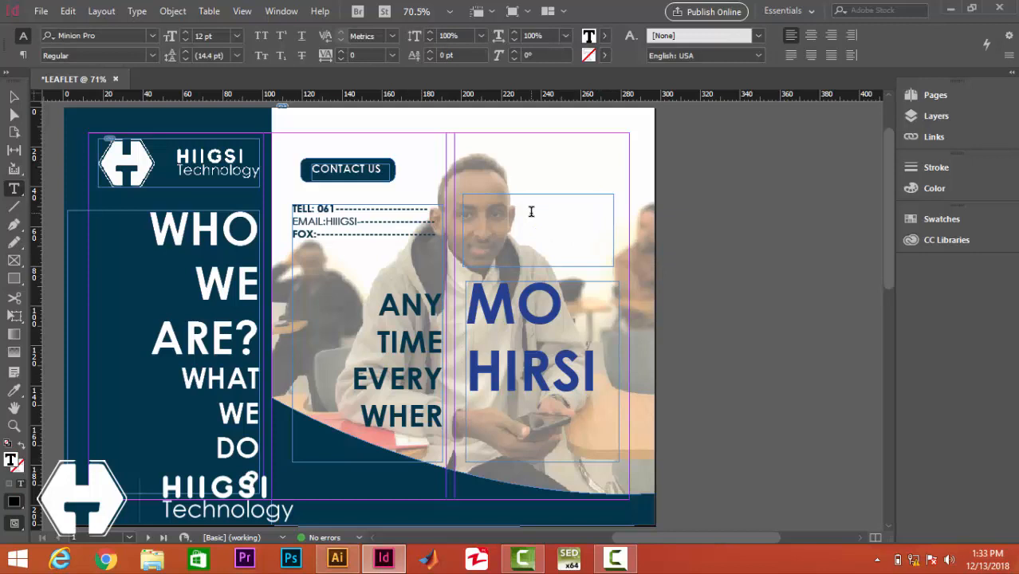
type("FO")
type("LLOW ME")
key("Return")
type("FACE")
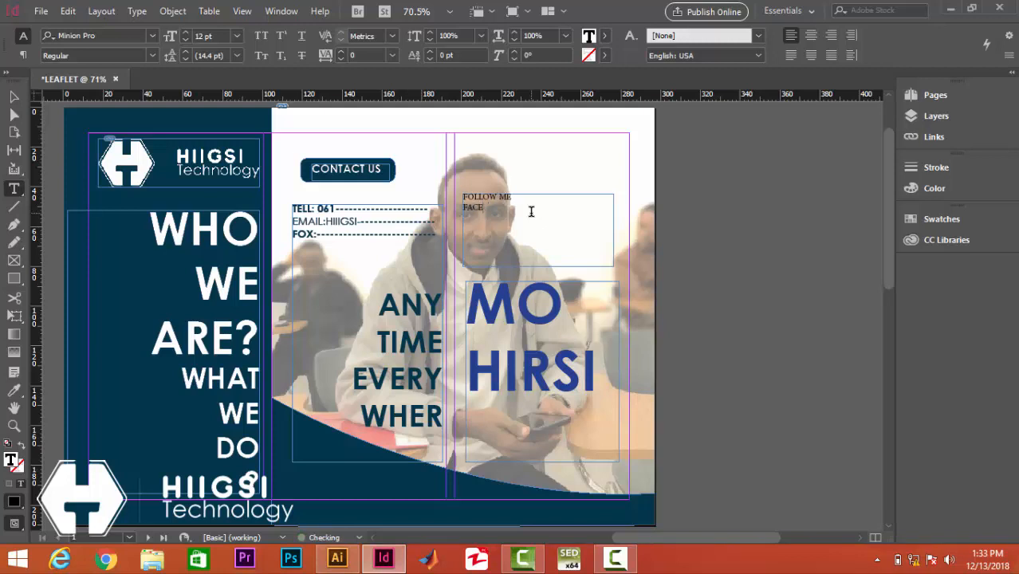
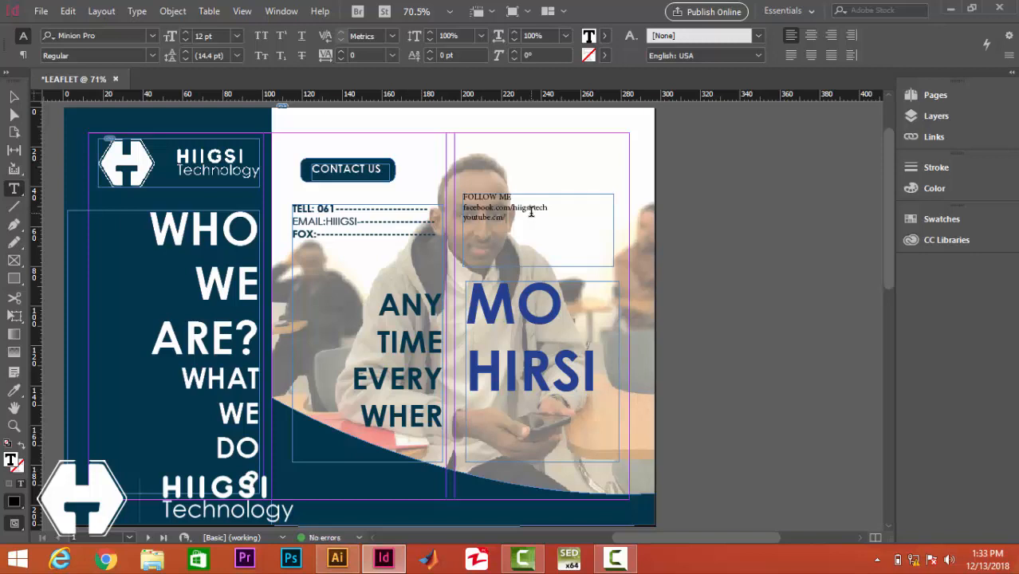
type("iigsi tech")
Format all the follow-me text at 19 pt in Century Gothic Italic.
key("ctrl+a")
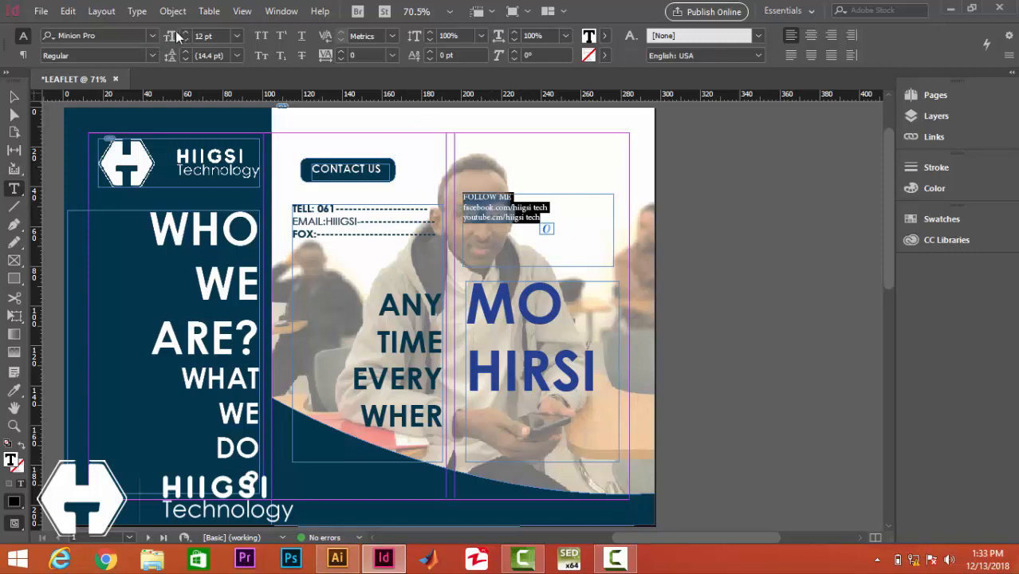
left_click(184, 33)
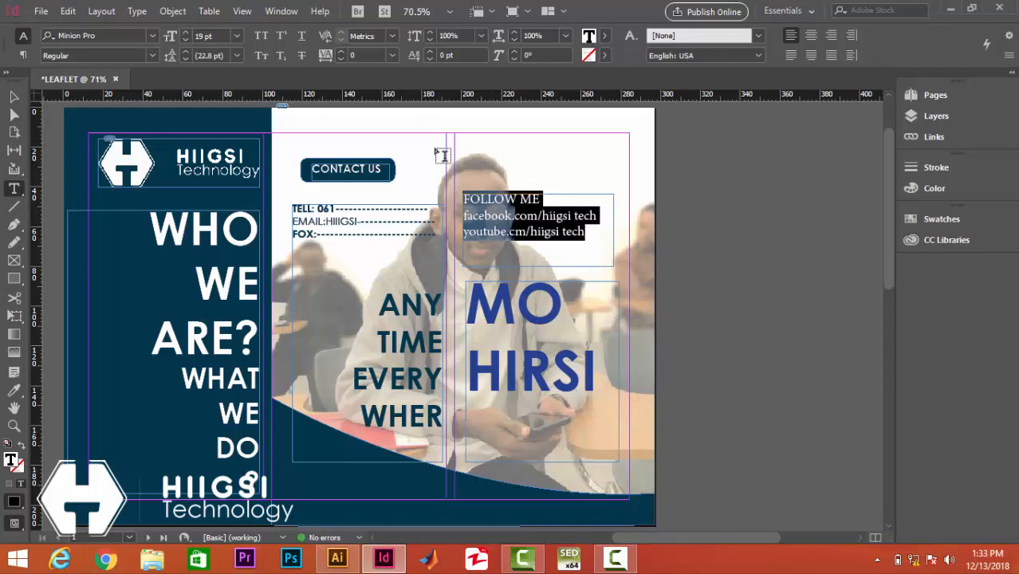
left_click(106, 36)
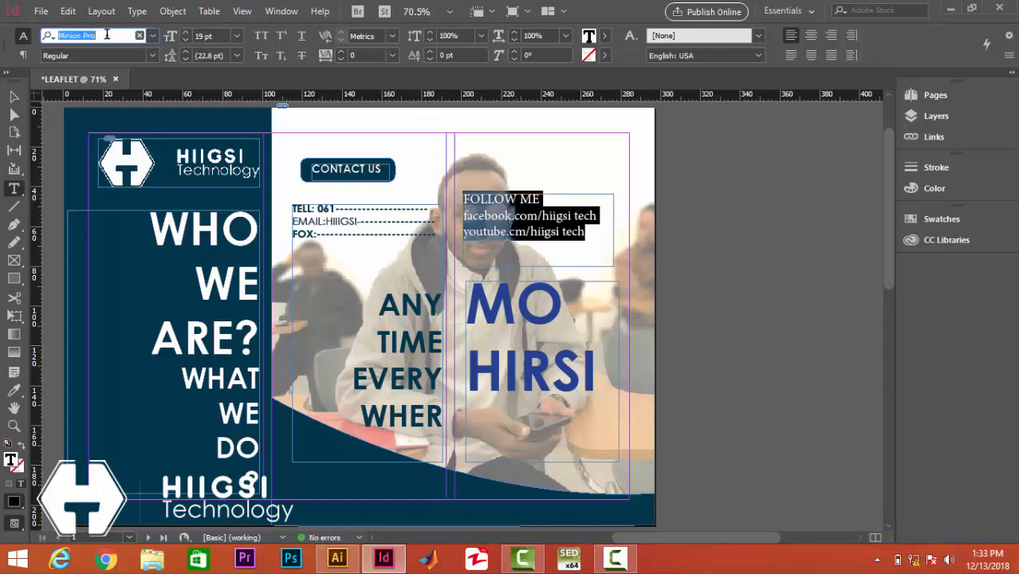
type("cen")
key("Down")
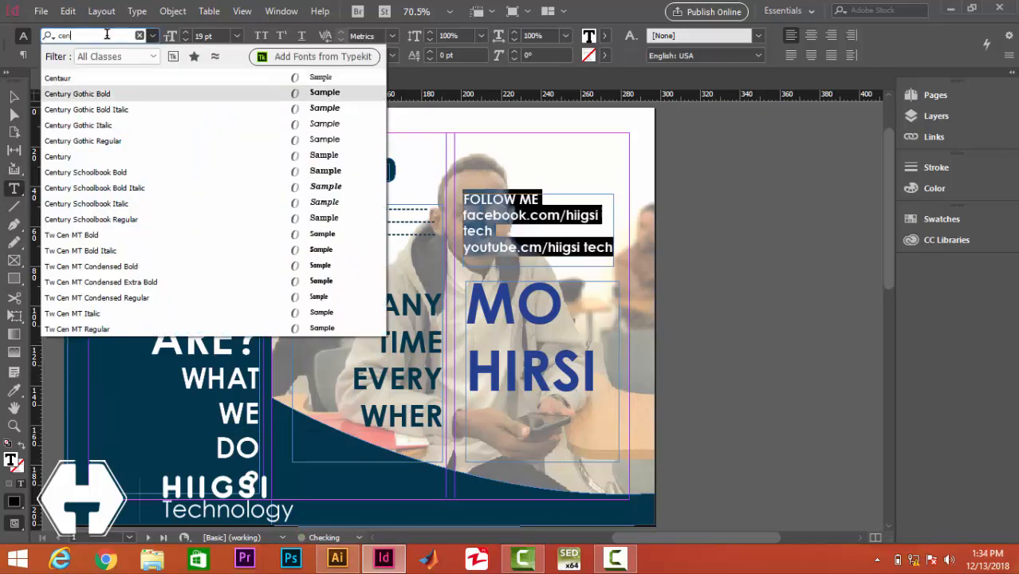
key("Down")
key("Down")
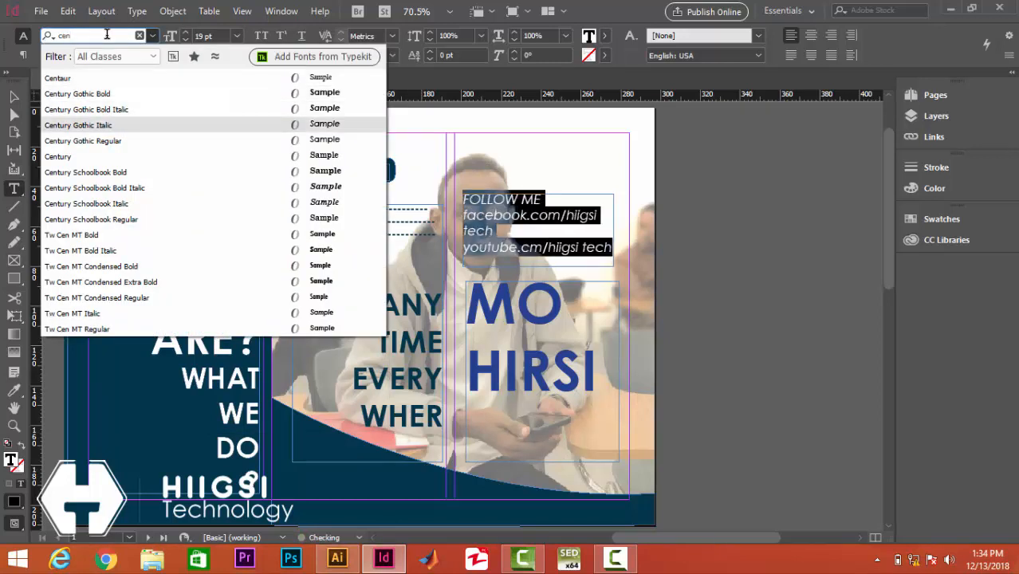
key("Return")
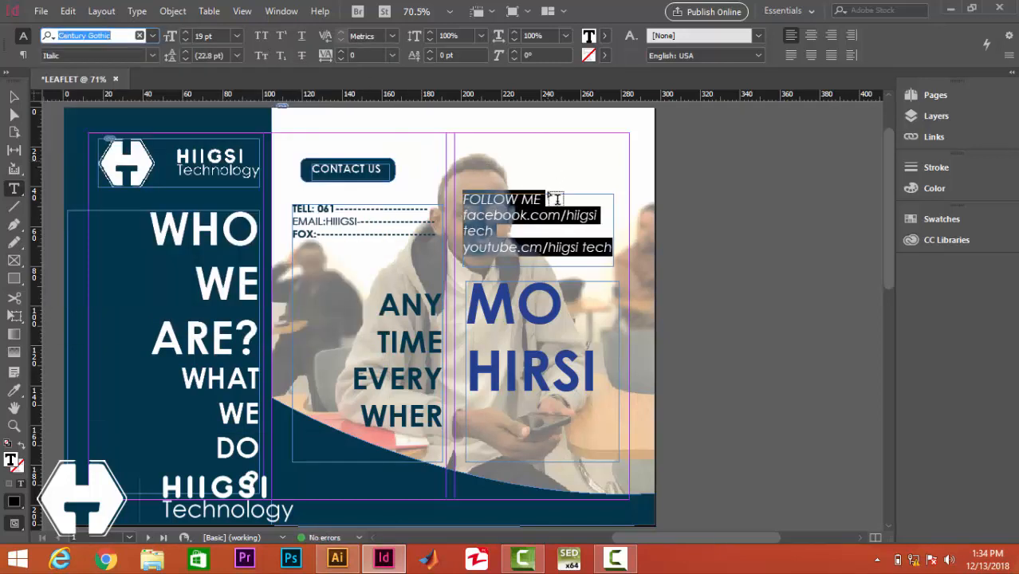
Change the FOLLOW ME heading and both link lines to the Regular font style.
left_click_drag(550, 202, 462, 200)
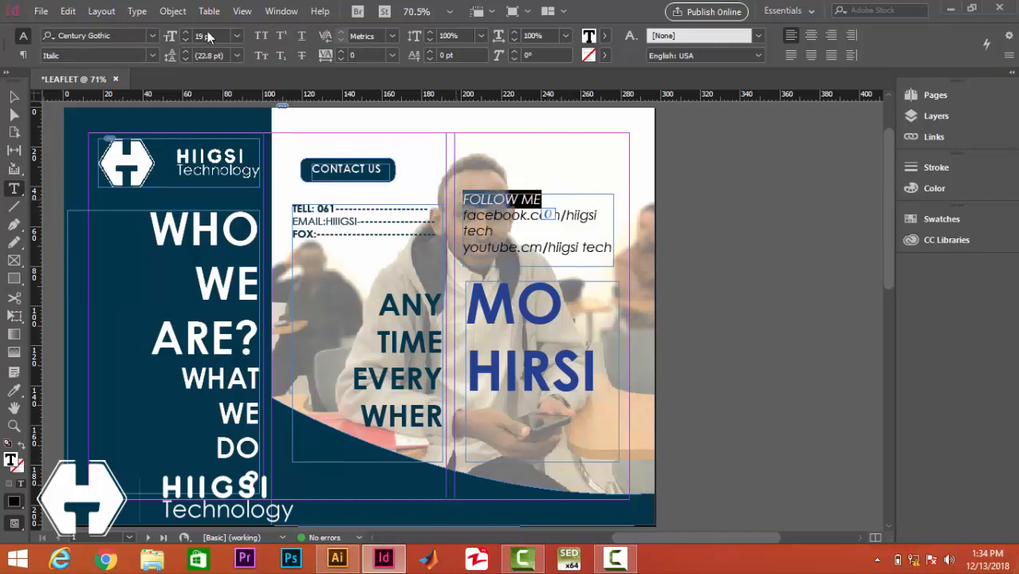
left_click(151, 55)
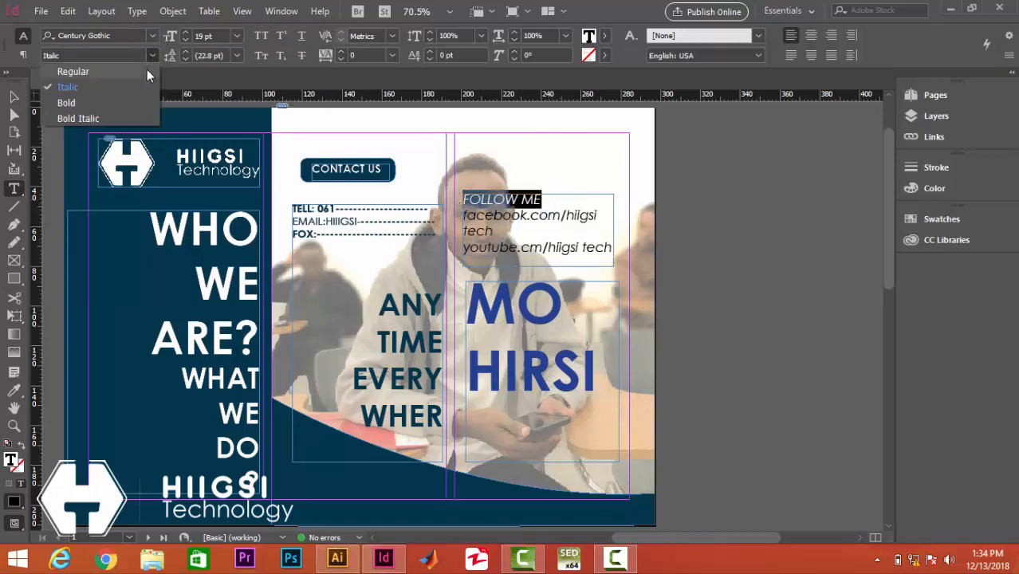
left_click(147, 69)
left_click(469, 214)
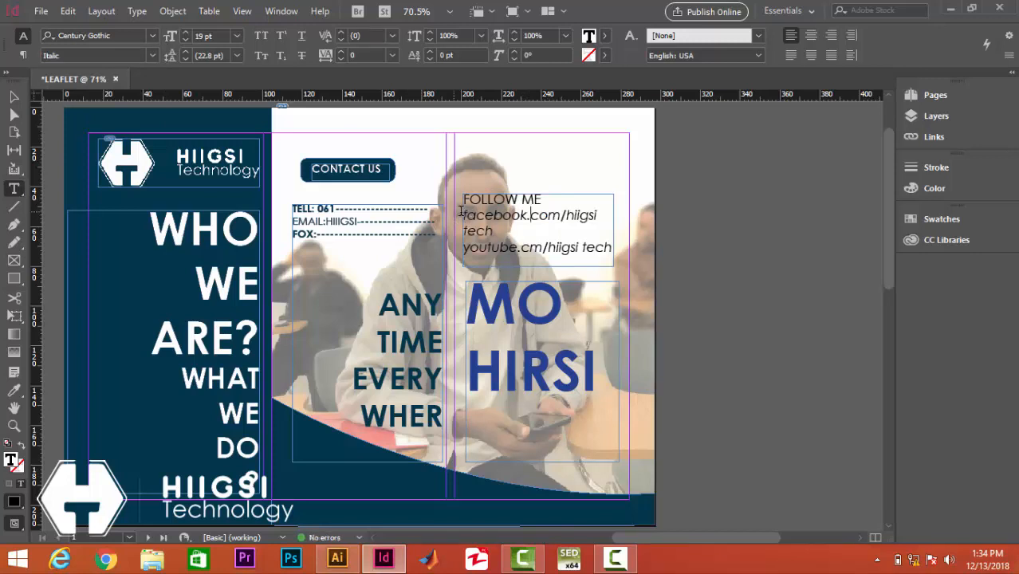
left_click_drag(464, 214, 612, 248)
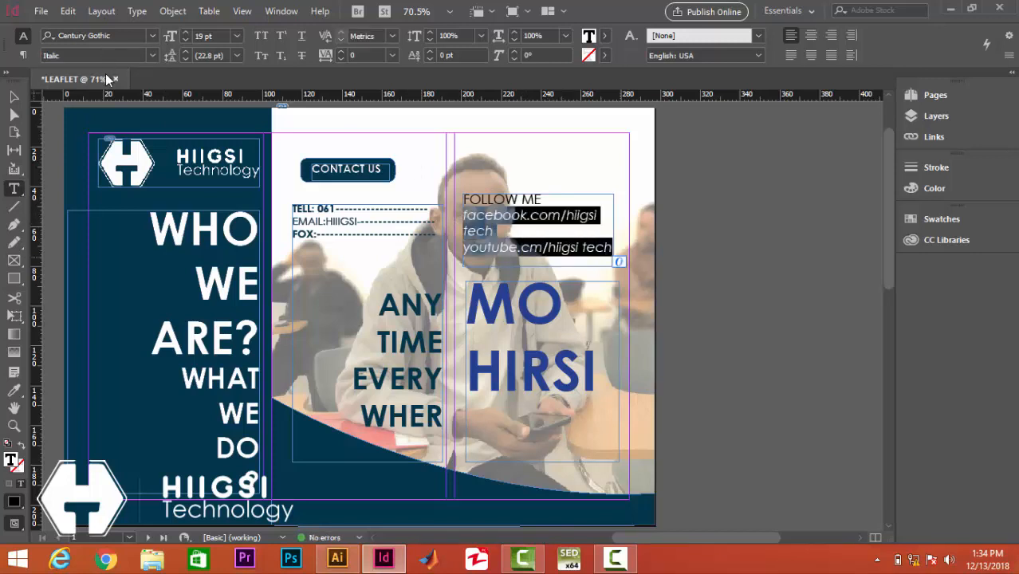
left_click(152, 55)
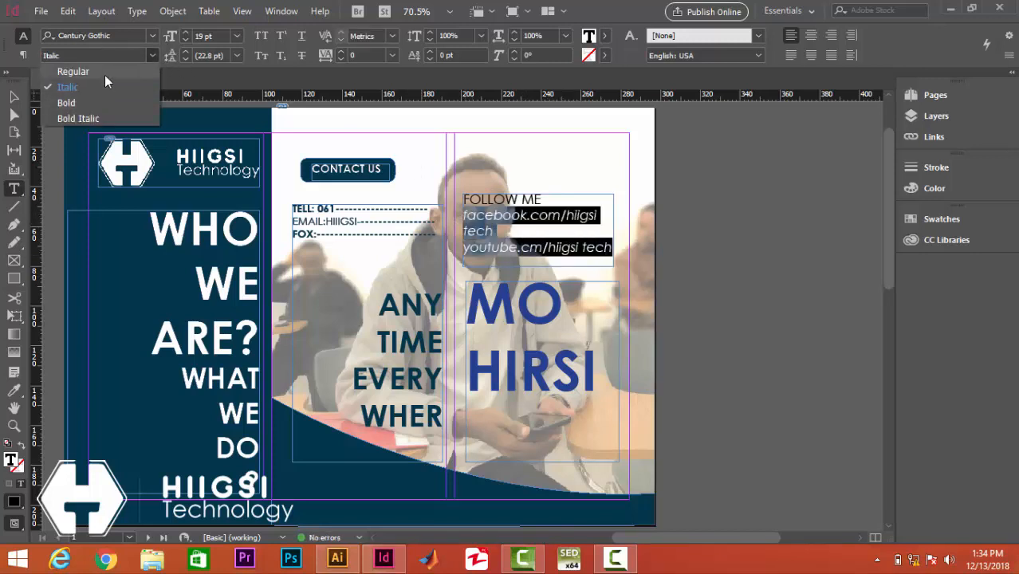
left_click(105, 75)
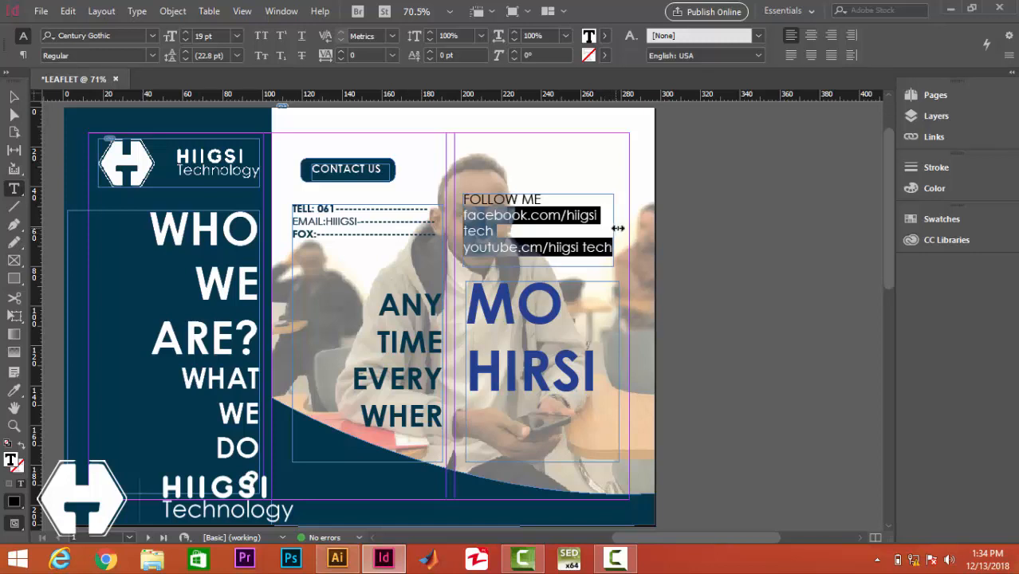
Widen the follow-me text frame to about 88 mm and move it down until its links sit directly above the name.
left_click_drag(618, 228, 630, 228)
left_click(503, 245)
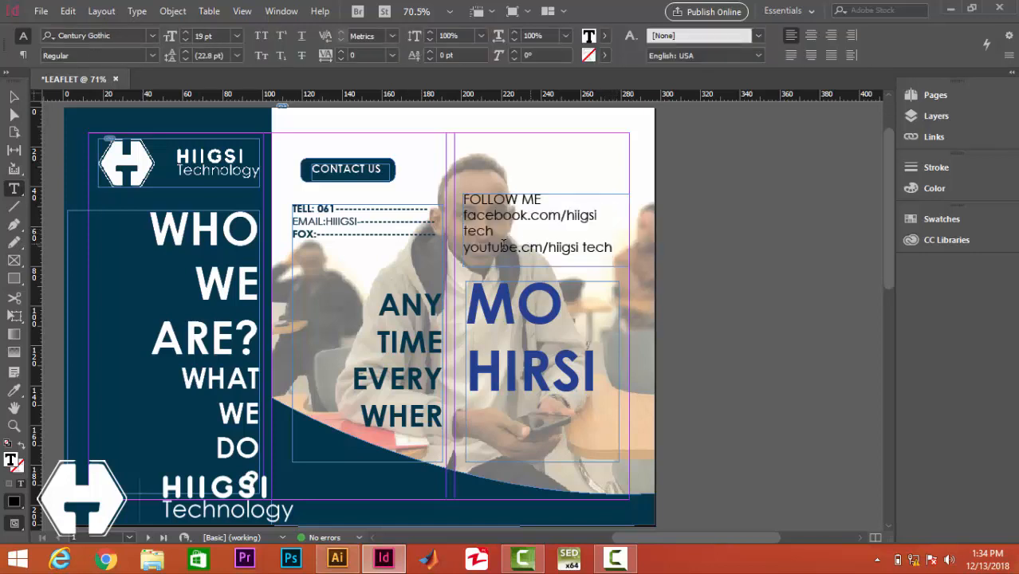
left_click_drag(457, 231, 451, 231)
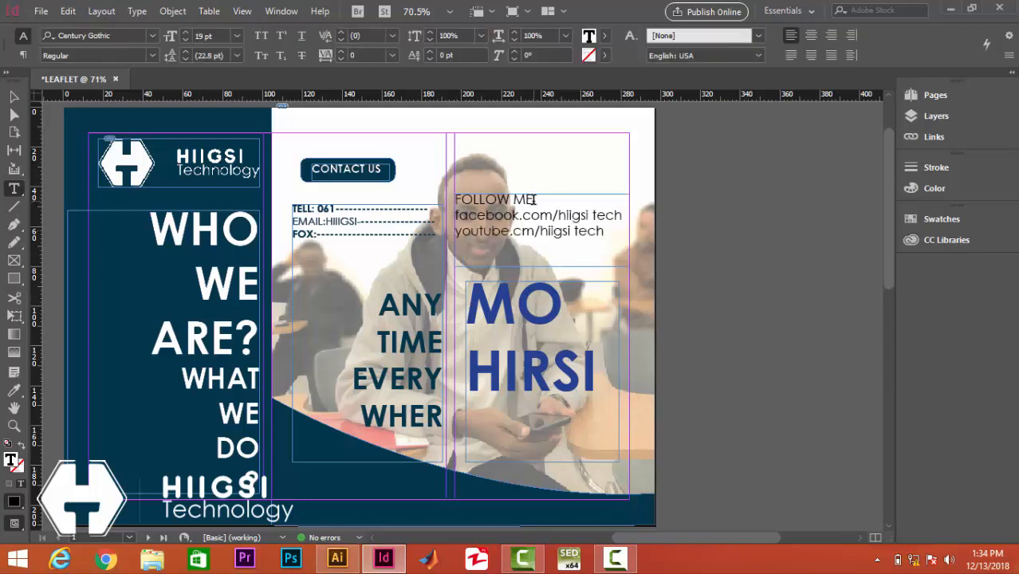
left_click(14, 97)
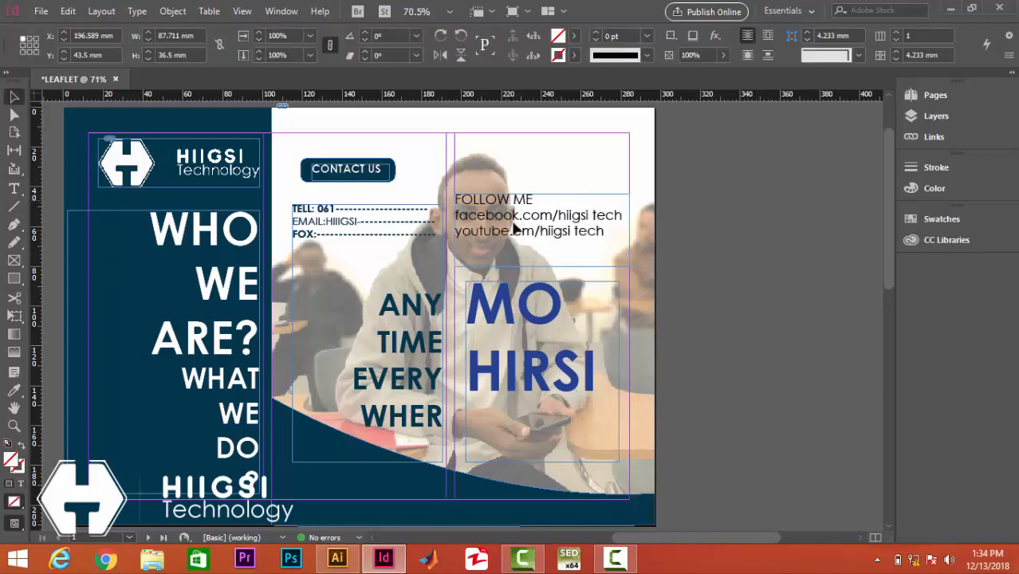
left_click_drag(516, 208, 515, 258)
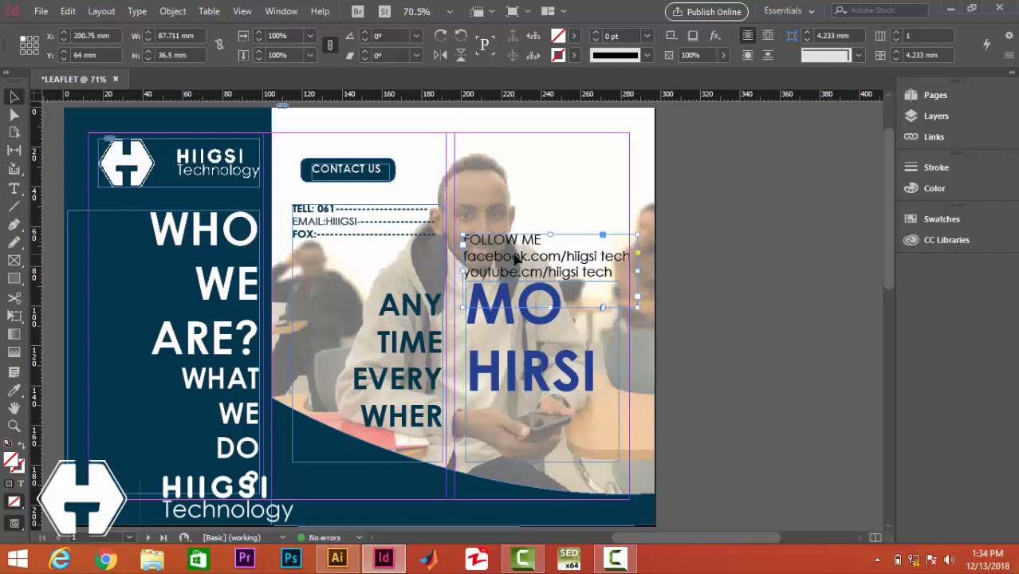
Draw a rectangle about 43.5 by 10.5 mm over the FOLLOW ME heading and swap its black stroke to the fill.
left_click(14, 278)
left_click(67, 297)
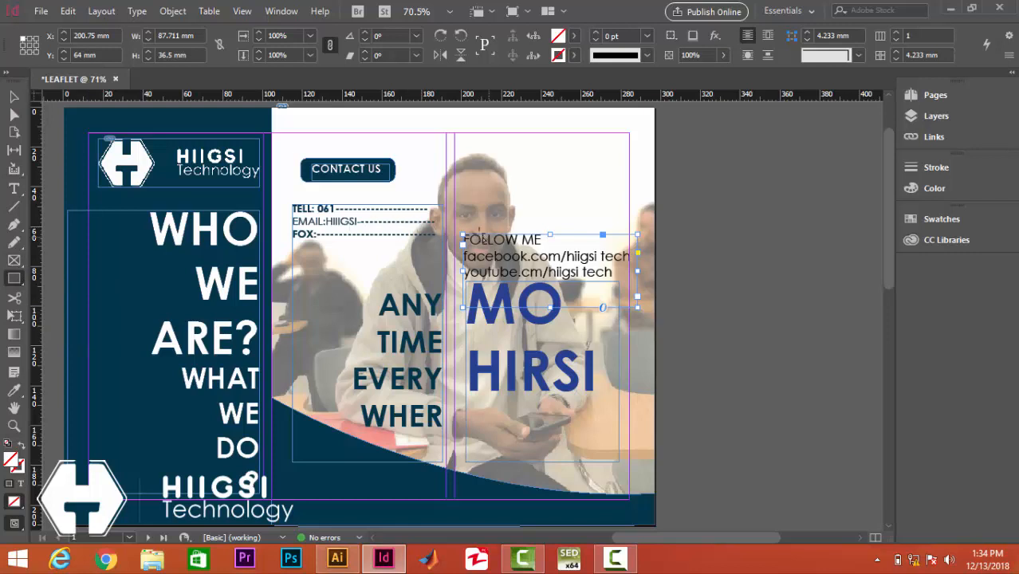
left_click_drag(459, 231, 546, 251)
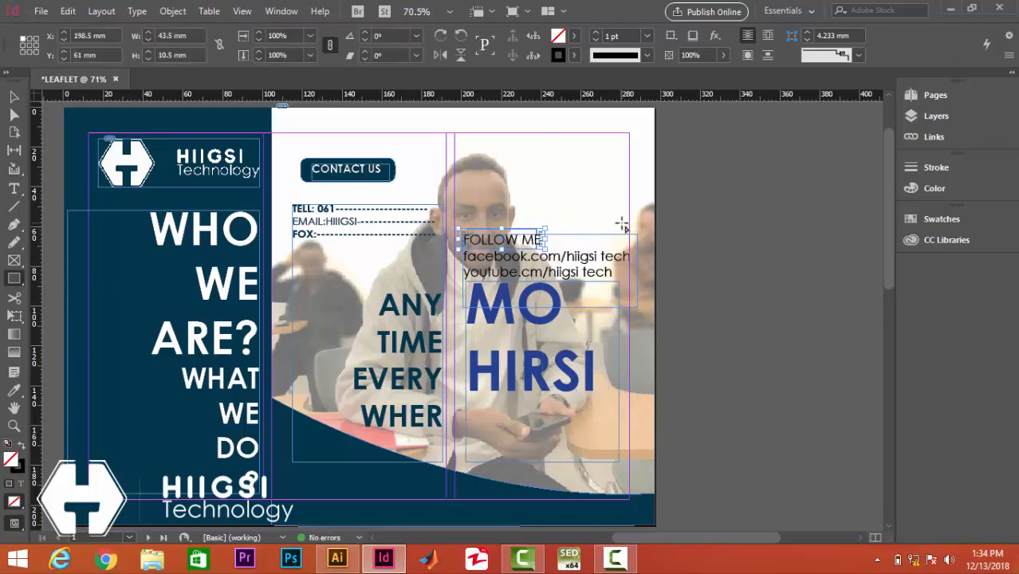
left_click(22, 447)
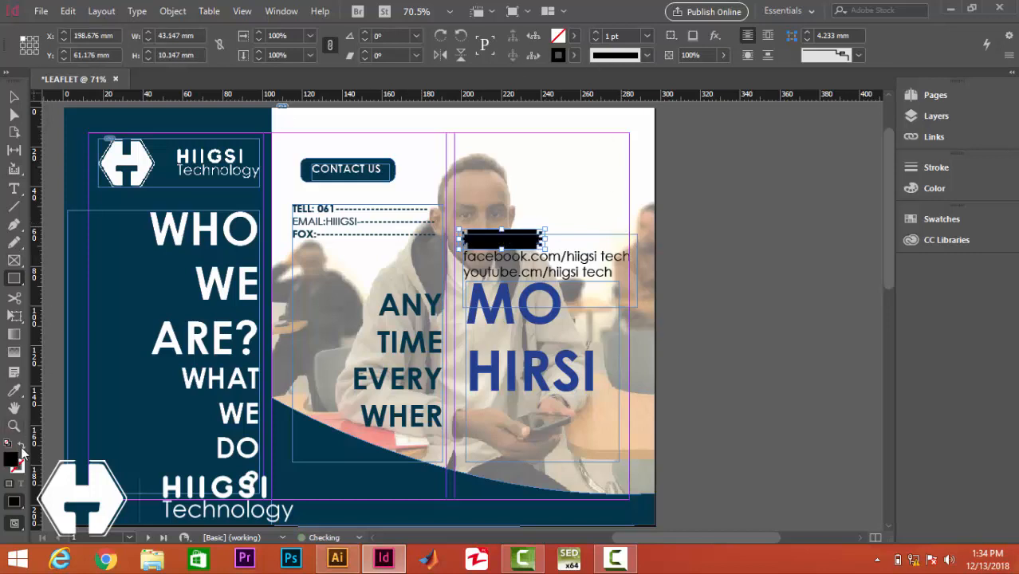
Give the rectangle over the FOLLOW ME heading Rounded corners and deselect it.
left_click(859, 55)
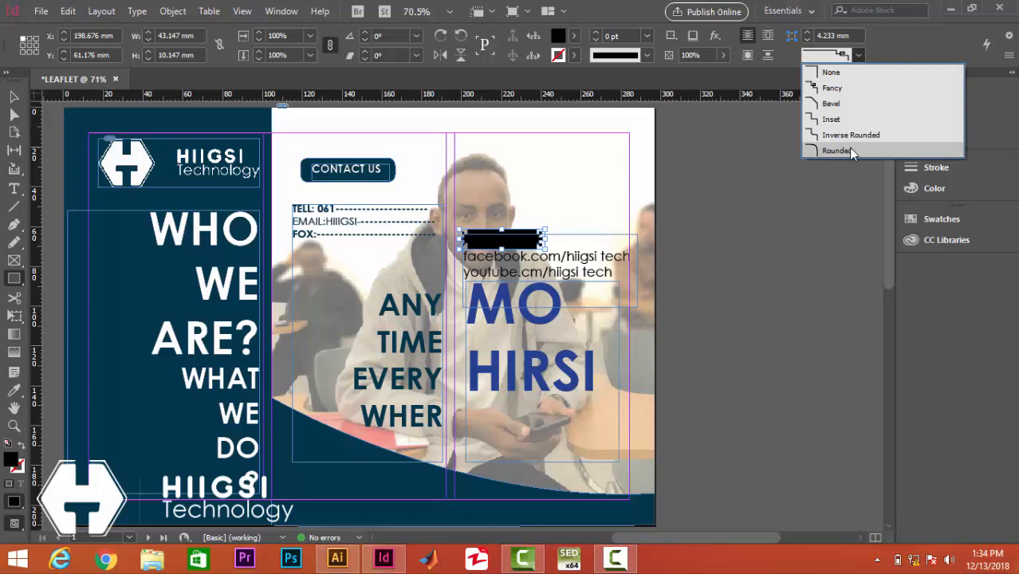
left_click(848, 149)
left_click(288, 170)
left_click(579, 286)
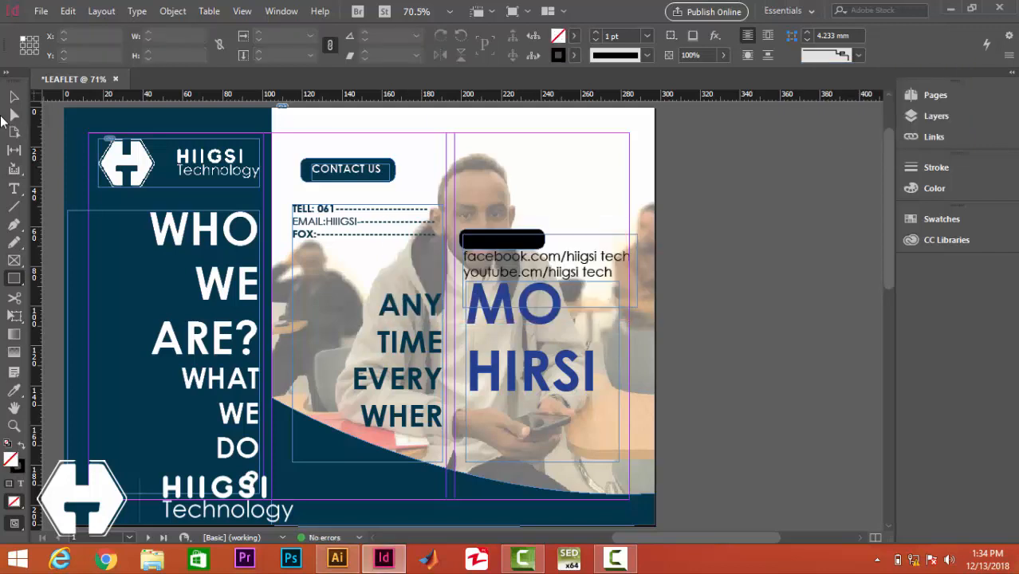
Recolor the rounded rectangle's fill to near-white using the Color Picker, then deselect it.
left_click(13, 96)
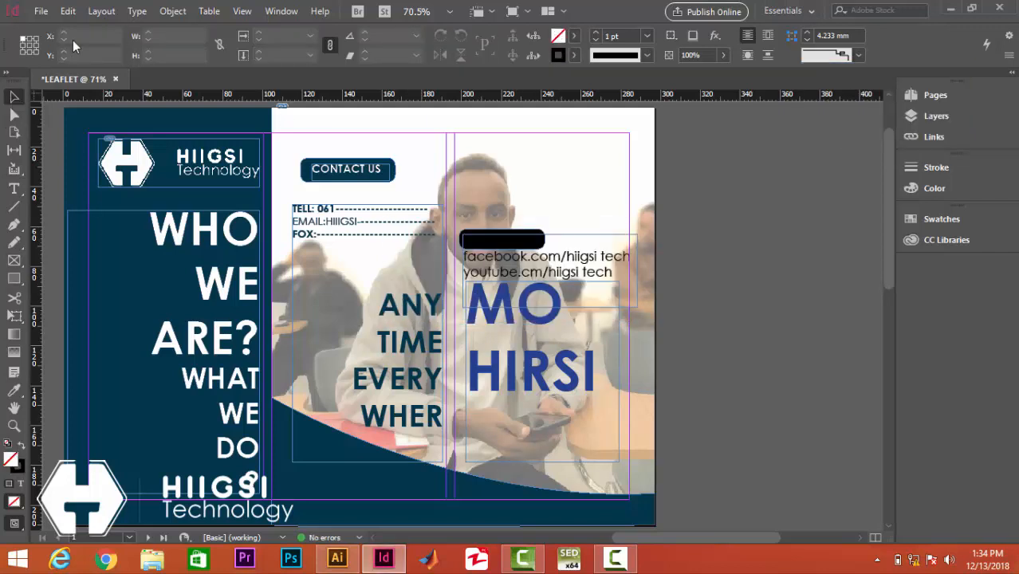
left_click(502, 236)
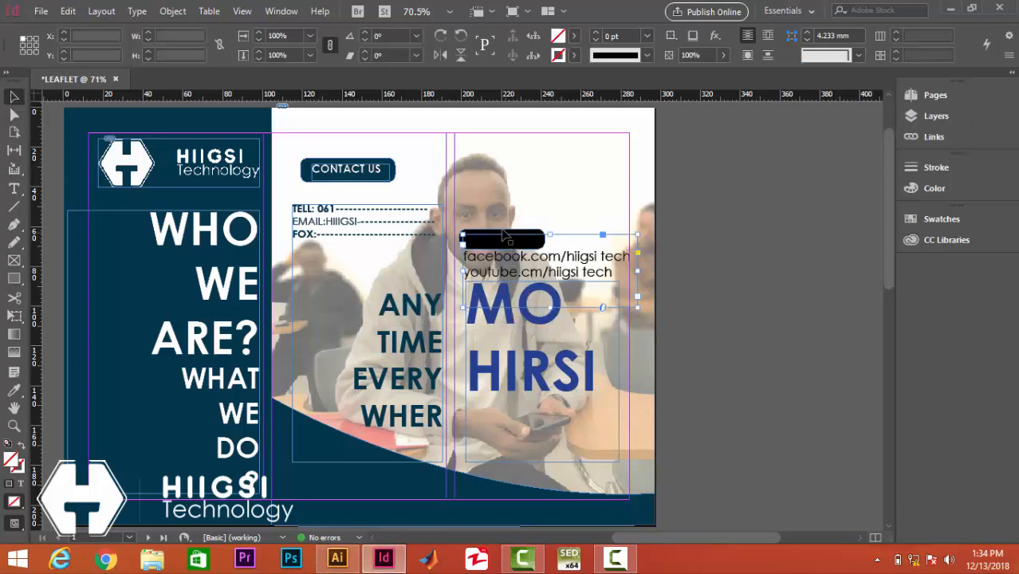
double_click(11, 460)
left_click(500, 191)
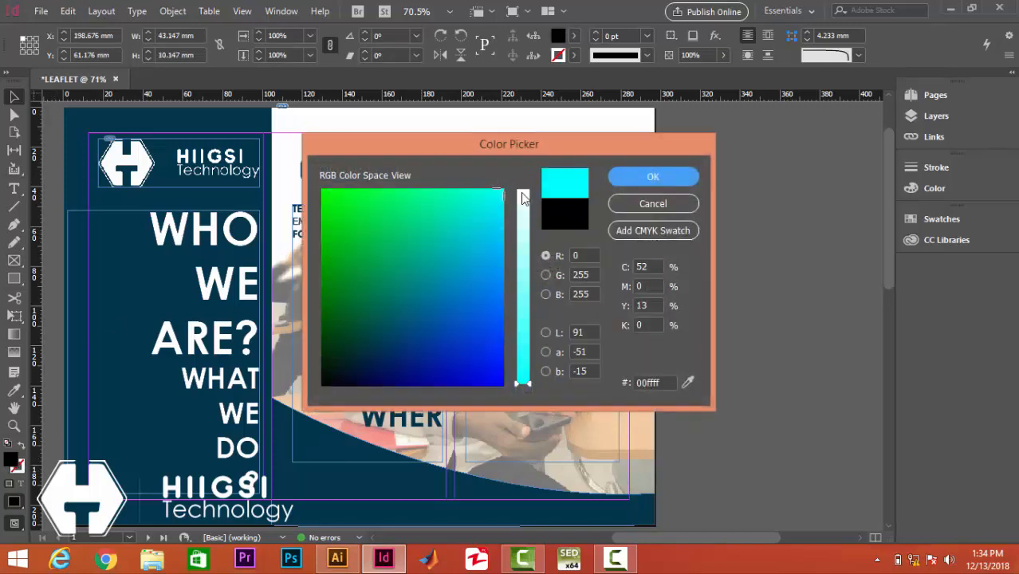
left_click(523, 196)
left_click(653, 177)
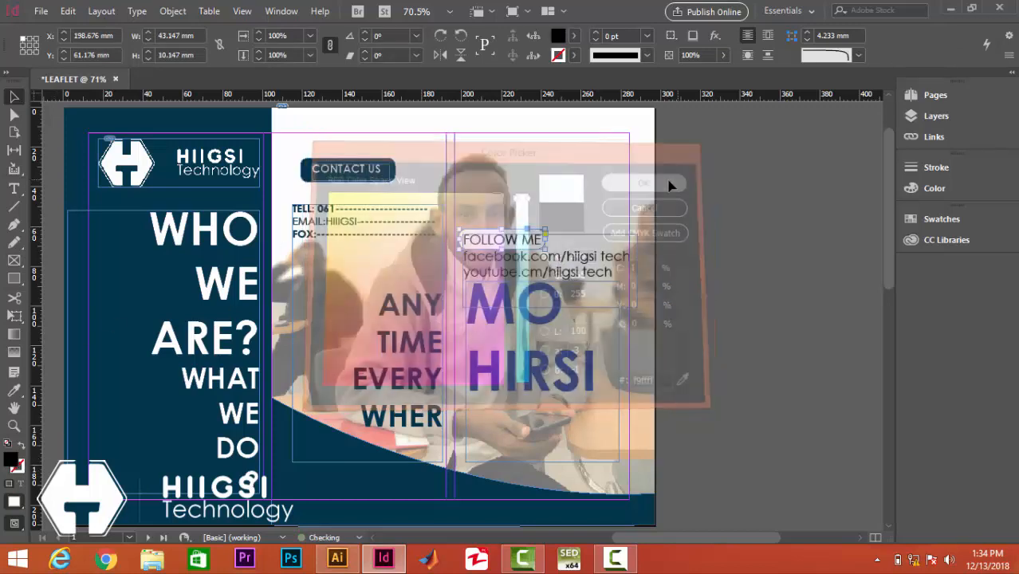
left_click(695, 195)
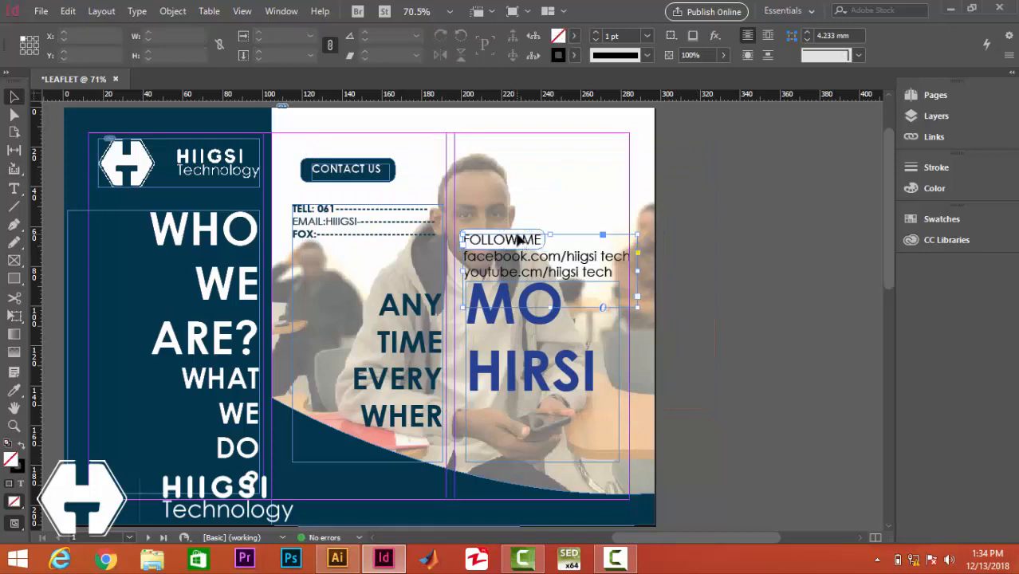
Set the FOLLOW ME heading to the Bold font style and leave text editing.
key("t")
left_click_drag(544, 239, 445, 240)
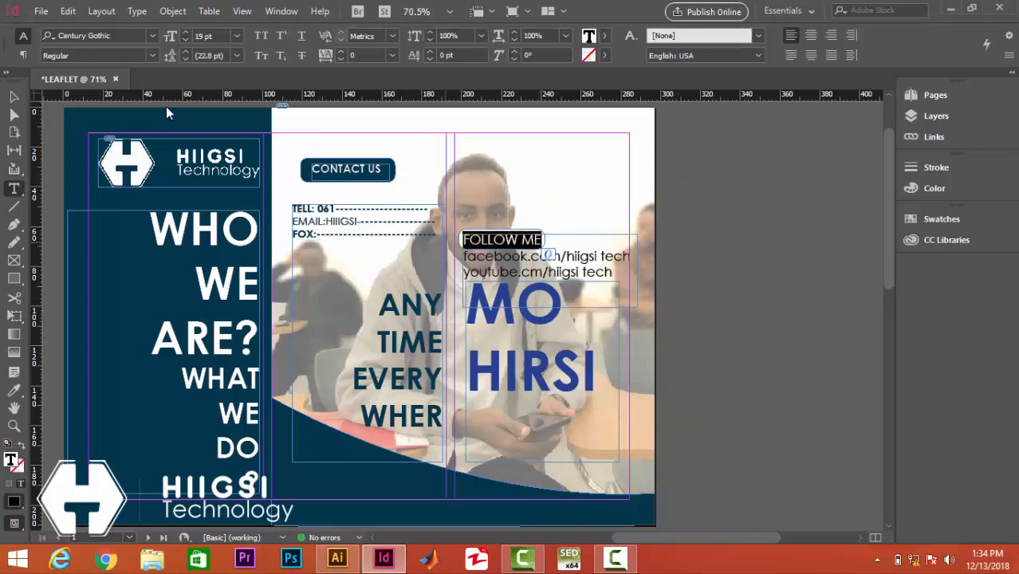
left_click(152, 55)
left_click(105, 103)
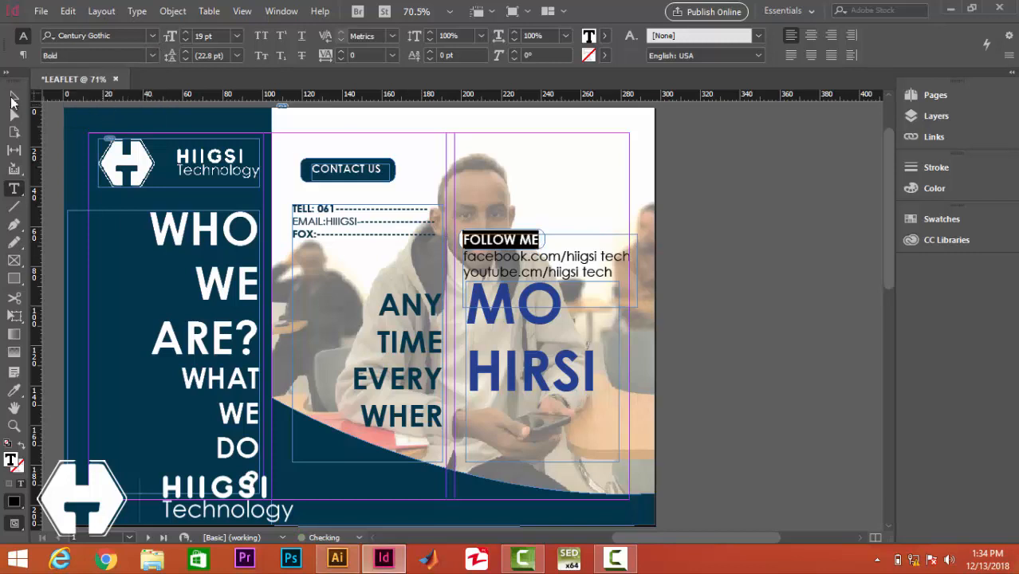
key("Escape")
Duplicate all of the first page's leaflet artwork onto the blank second page, aligned to its edges, and deselect the copy.
scroll(772, 271, "down", 1)
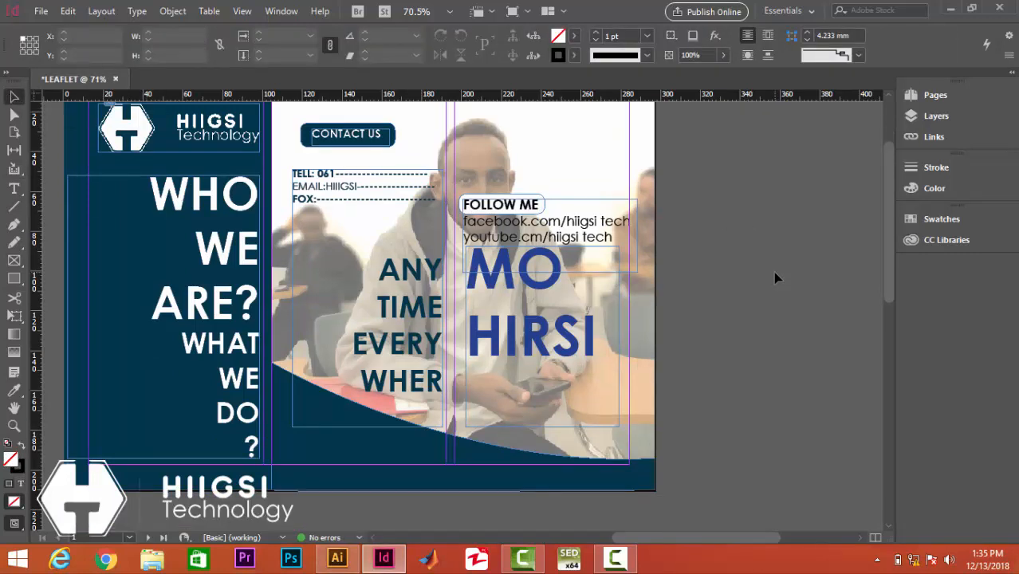
scroll(771, 283, "down", 1)
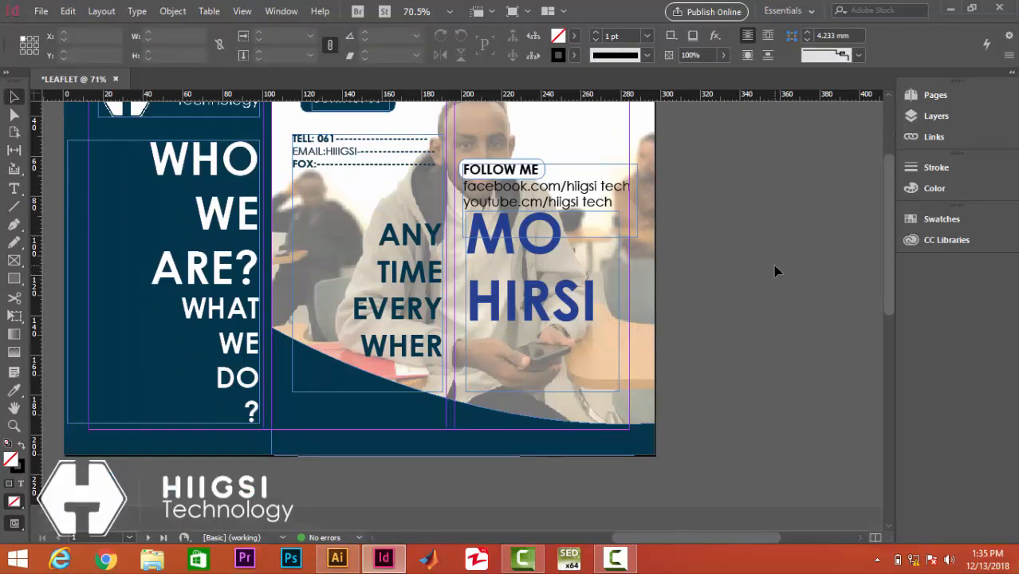
scroll(776, 266, "down", 3)
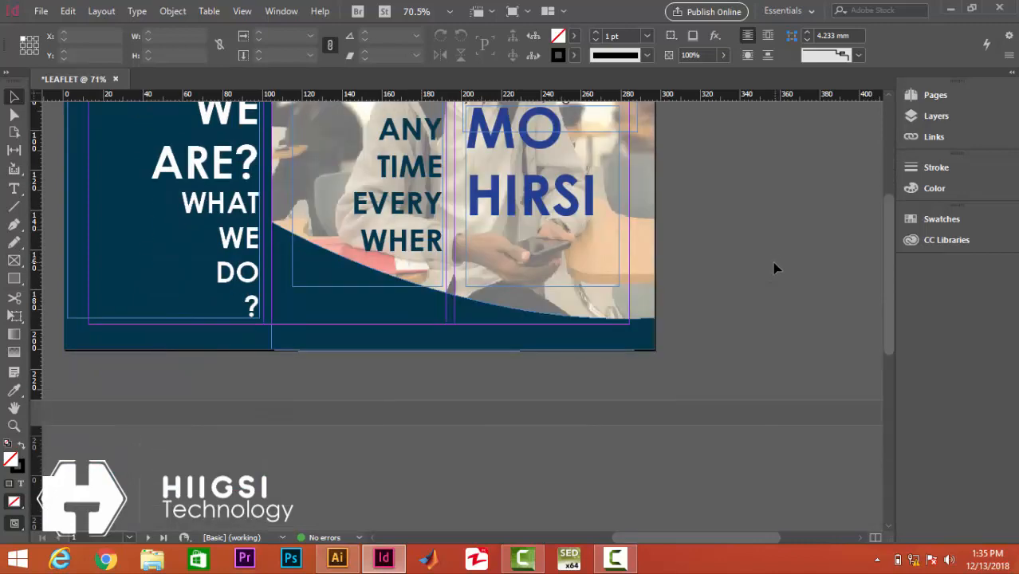
key("ctrl+0")
key("ctrl+minus")
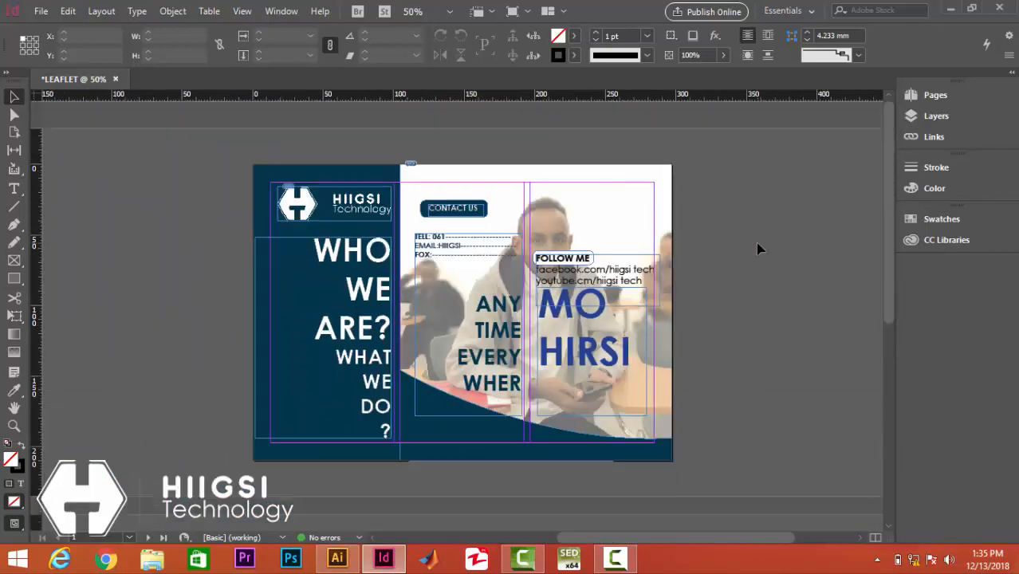
key("ctrl+minus")
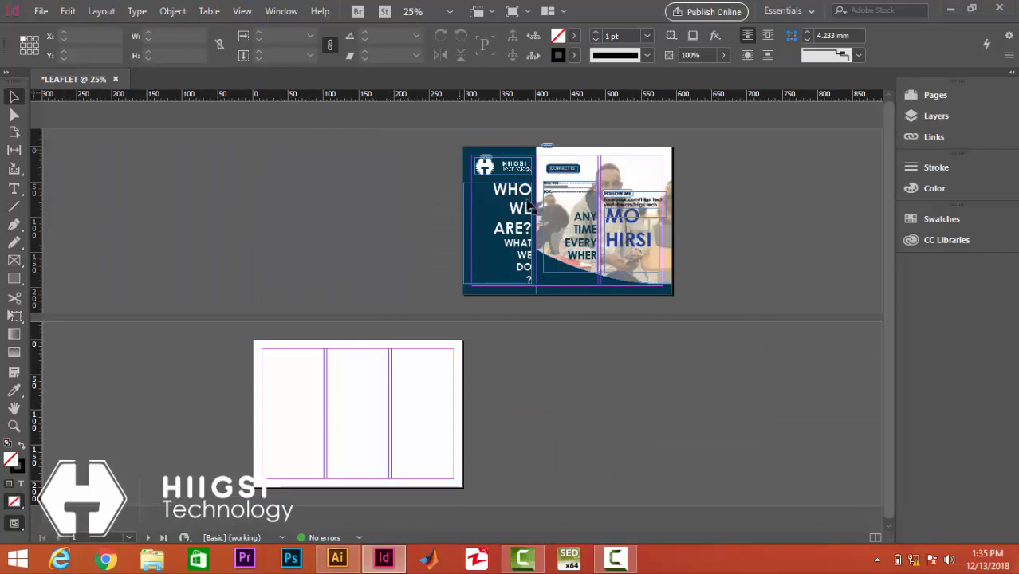
left_click_drag(456, 137, 680, 298)
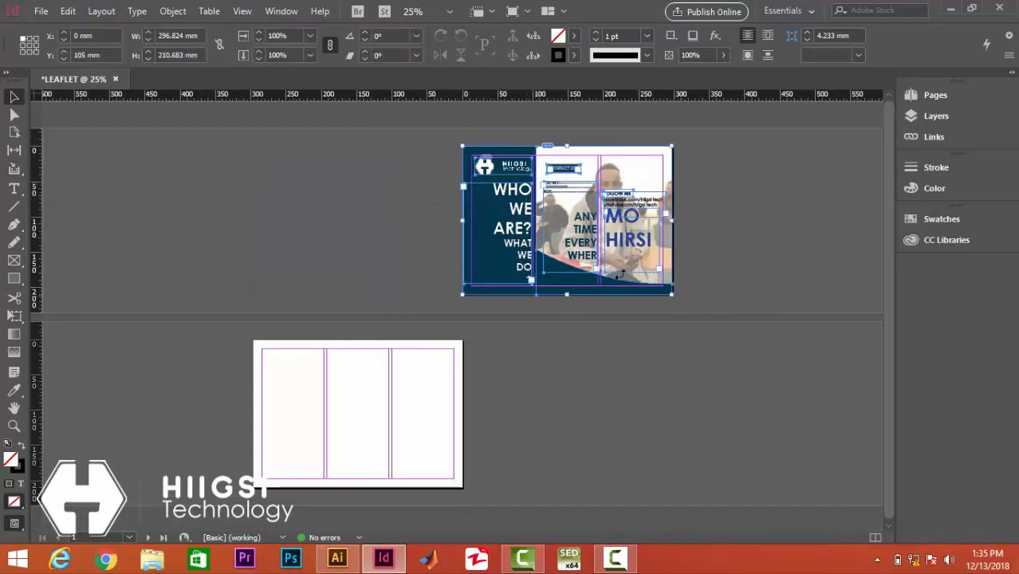
left_click_drag(556, 249, 352, 443)
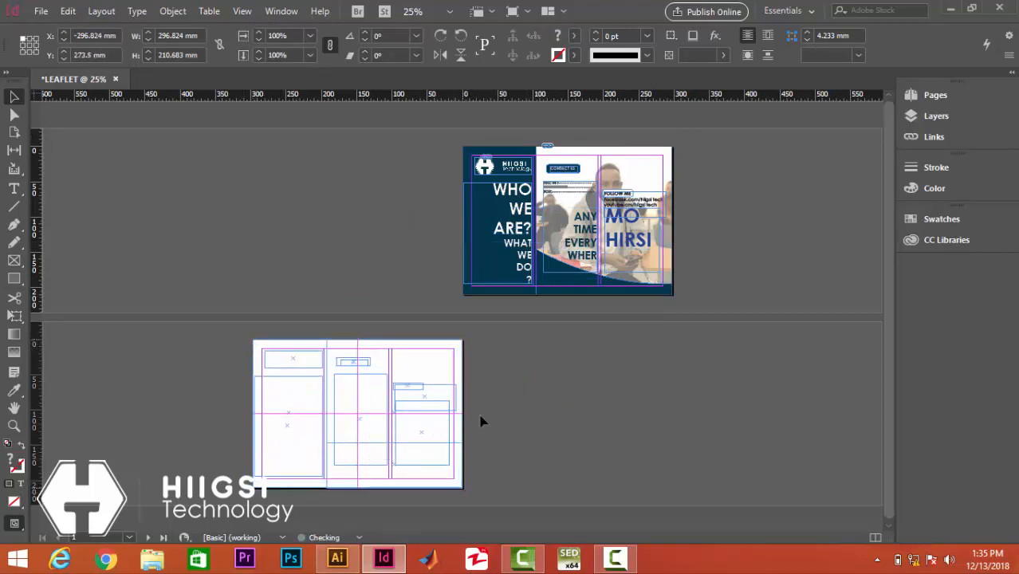
left_click(662, 382)
scroll(731, 410, "up", 1)
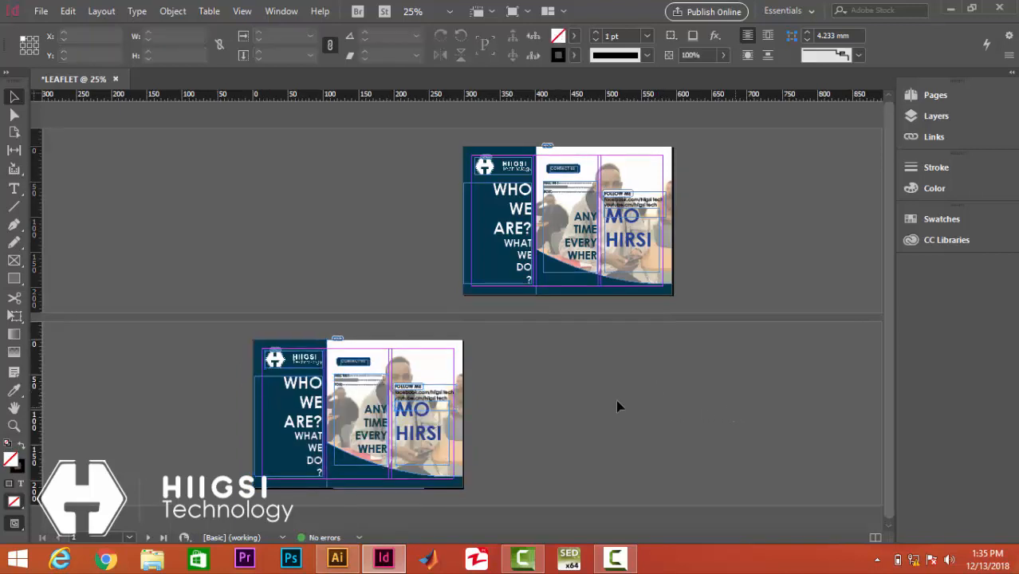
key("ctrl+0")
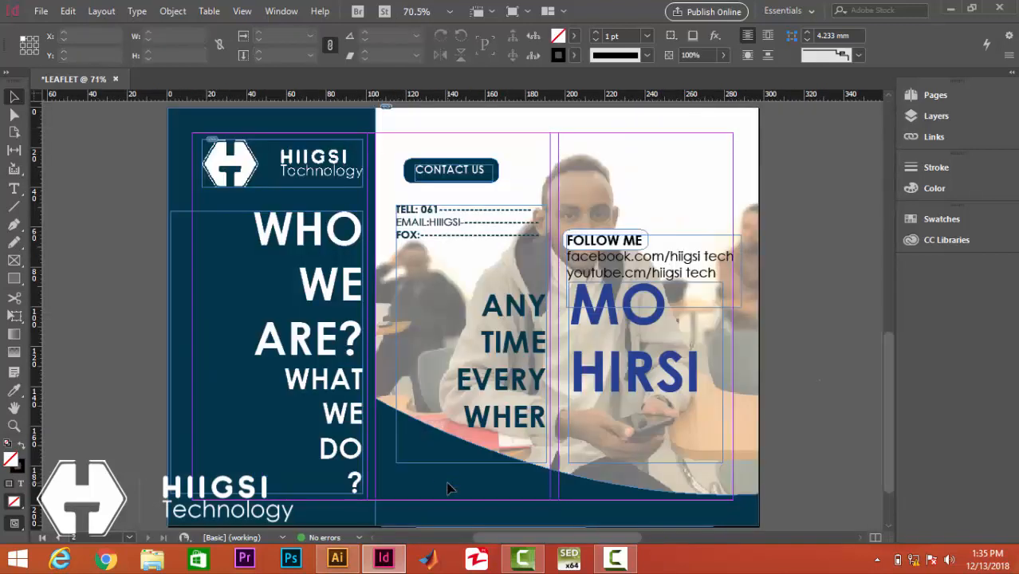